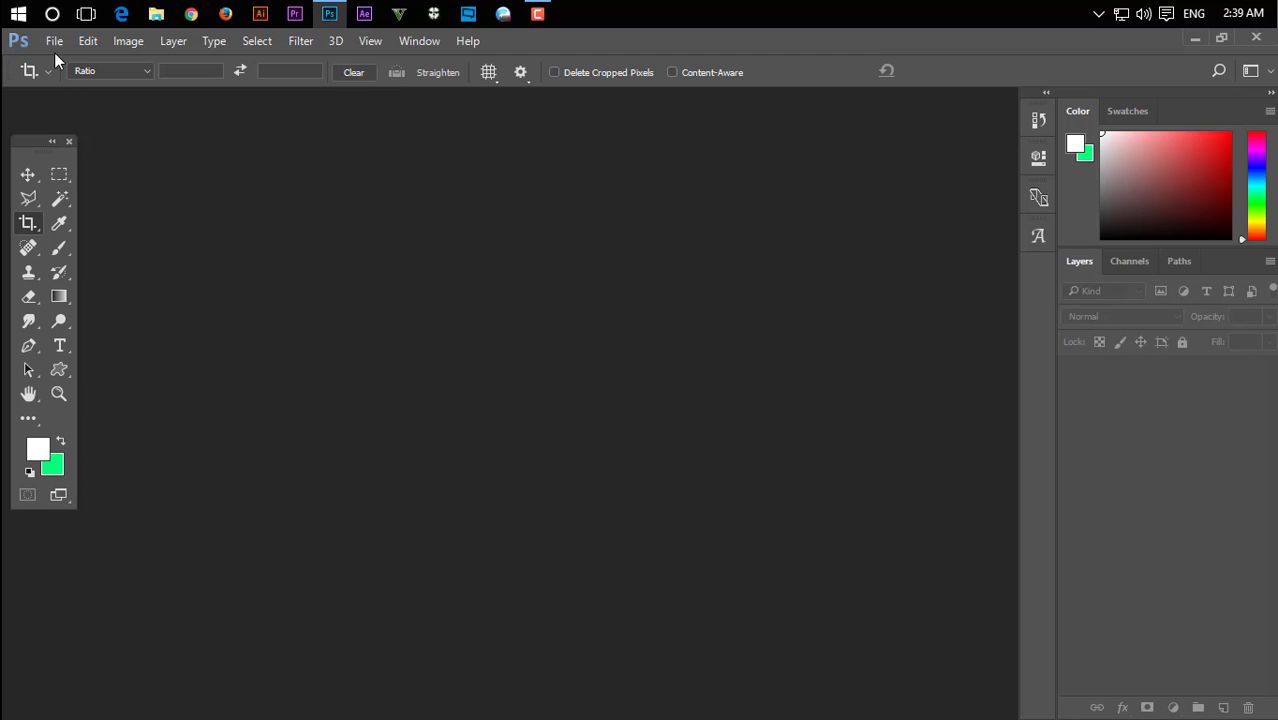
Open Color Settings from the Edit menu, showing the North America General Purpose 2 preset
left_click(82, 42)
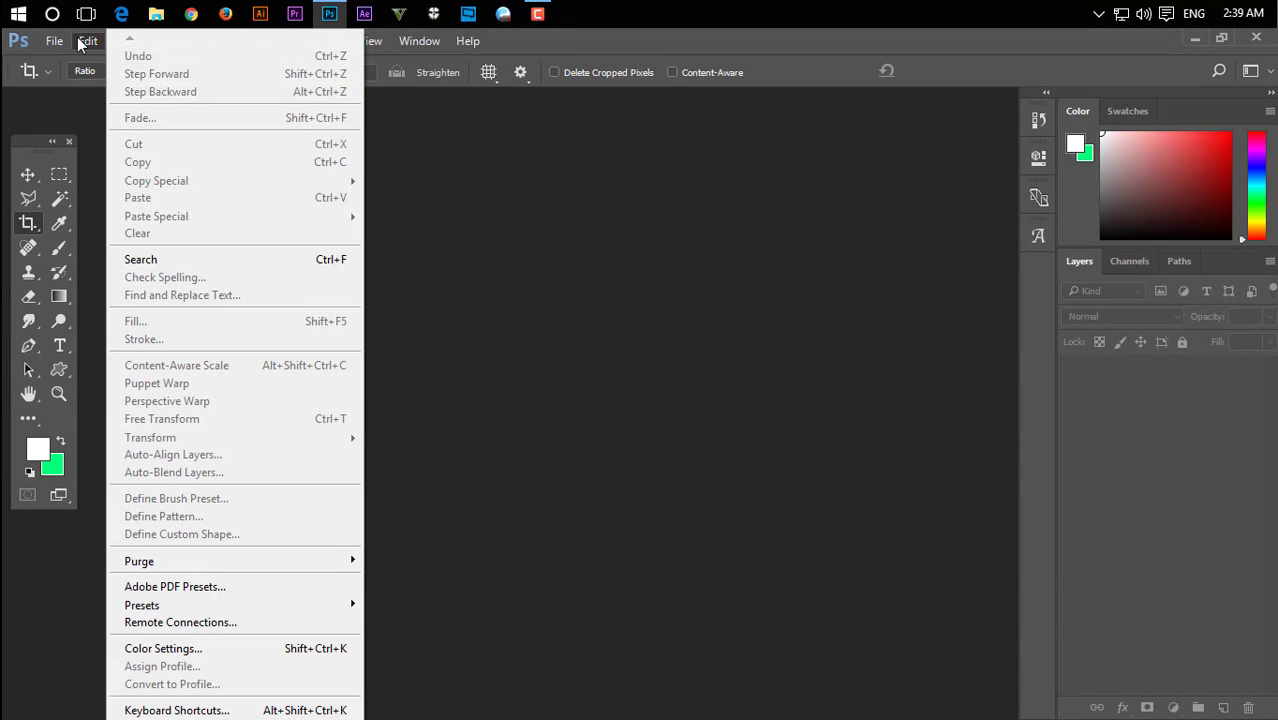
left_click(256, 647)
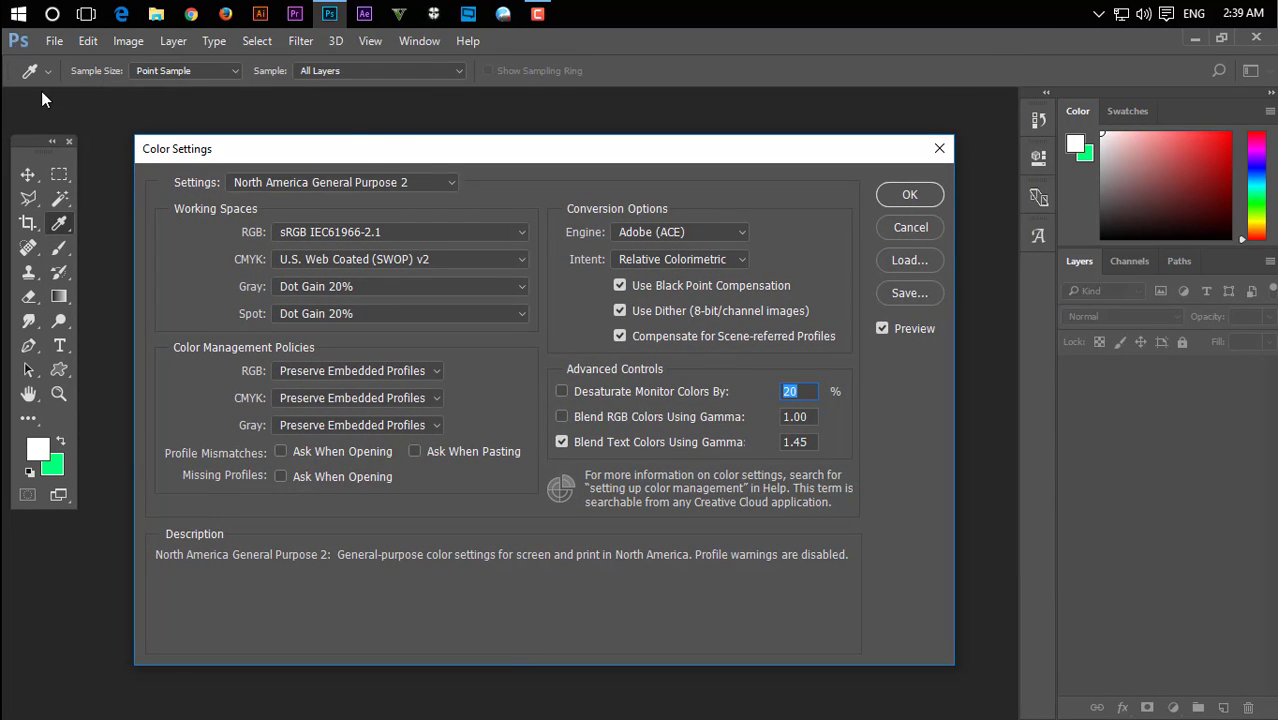
left_click_drag(556, 148, 532, 129)
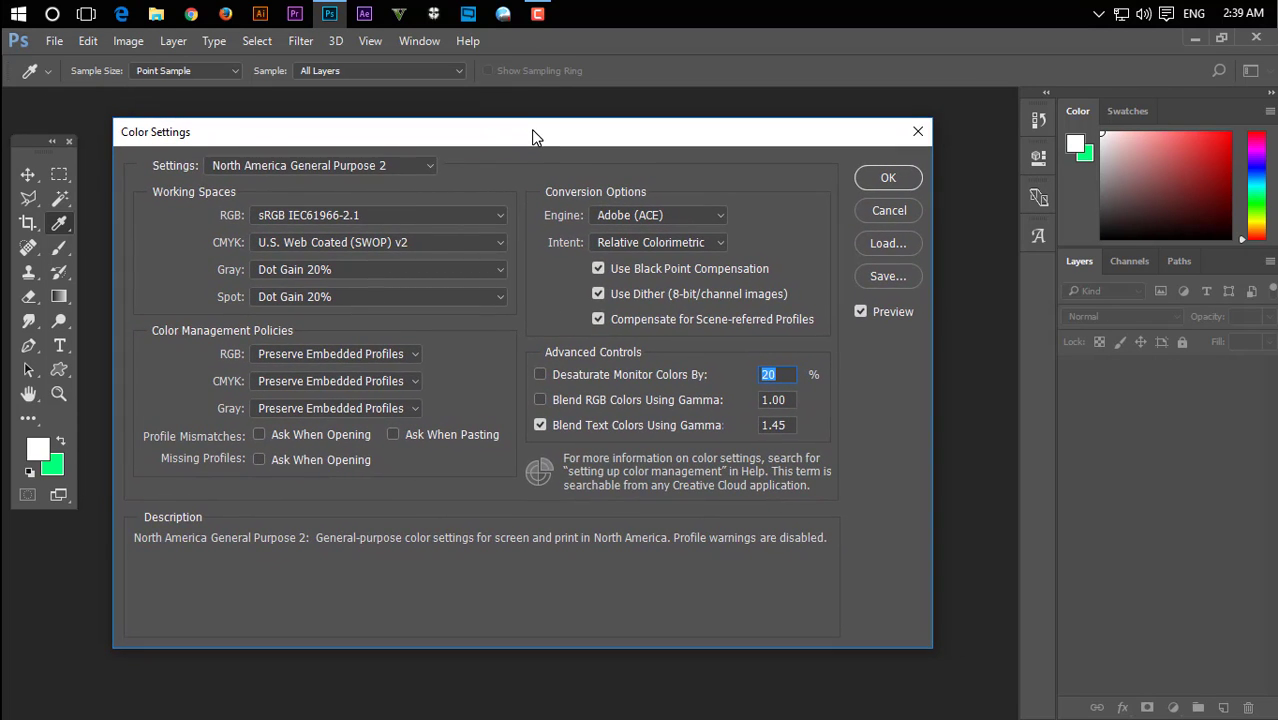
mouse_move(203, 205)
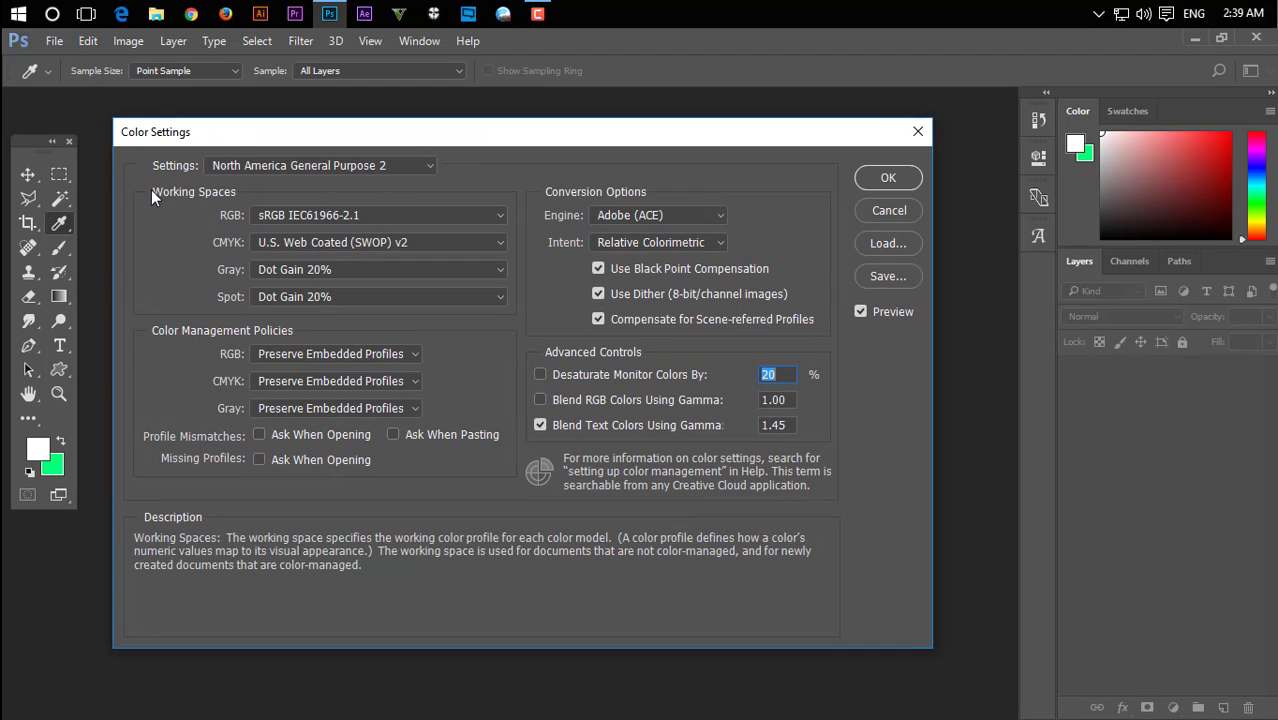
mouse_move(312, 217)
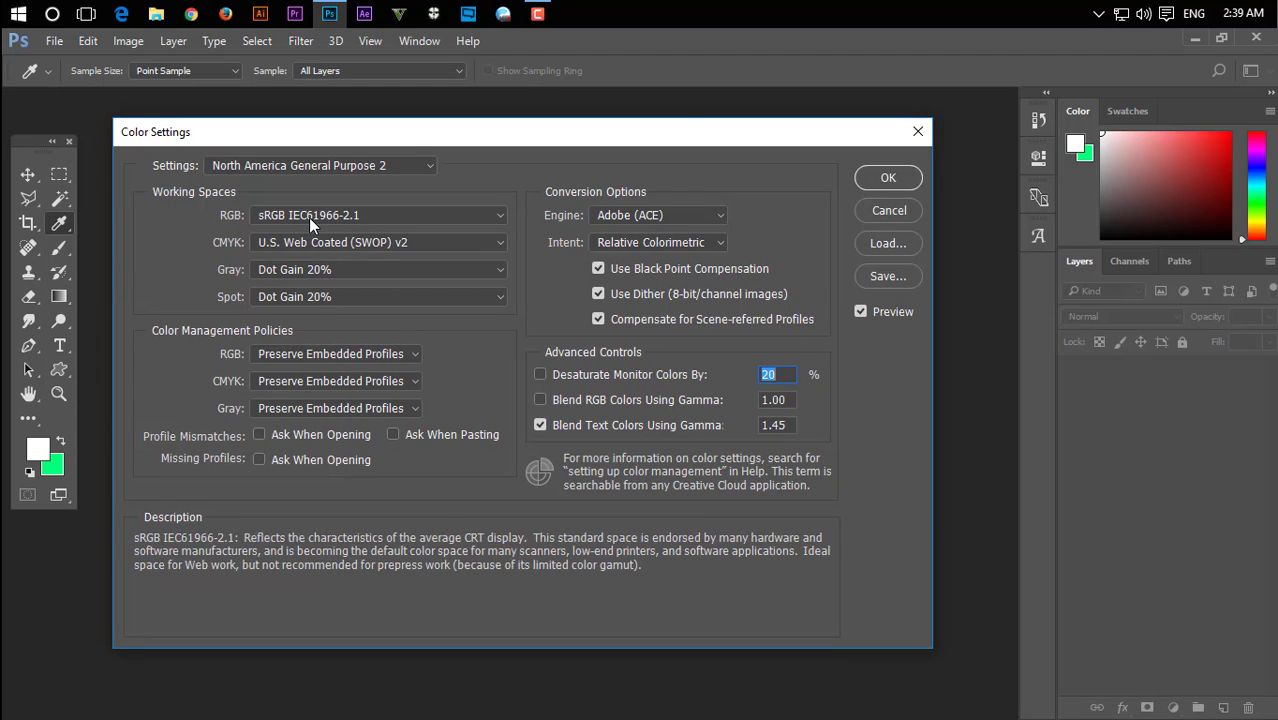
Browse the RGB working-space profiles listed under the sRGB IEC61966-2.1 dropdown
left_click(329, 216)
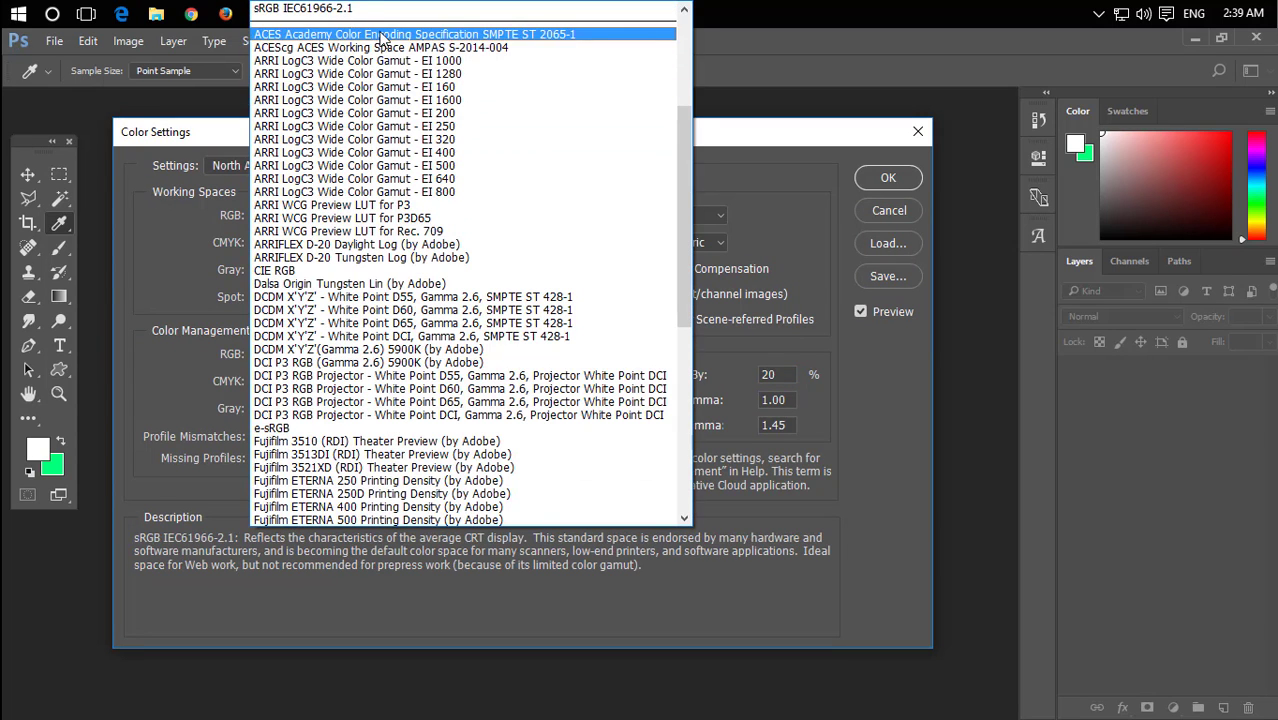
scroll(385, 180, "up", 3)
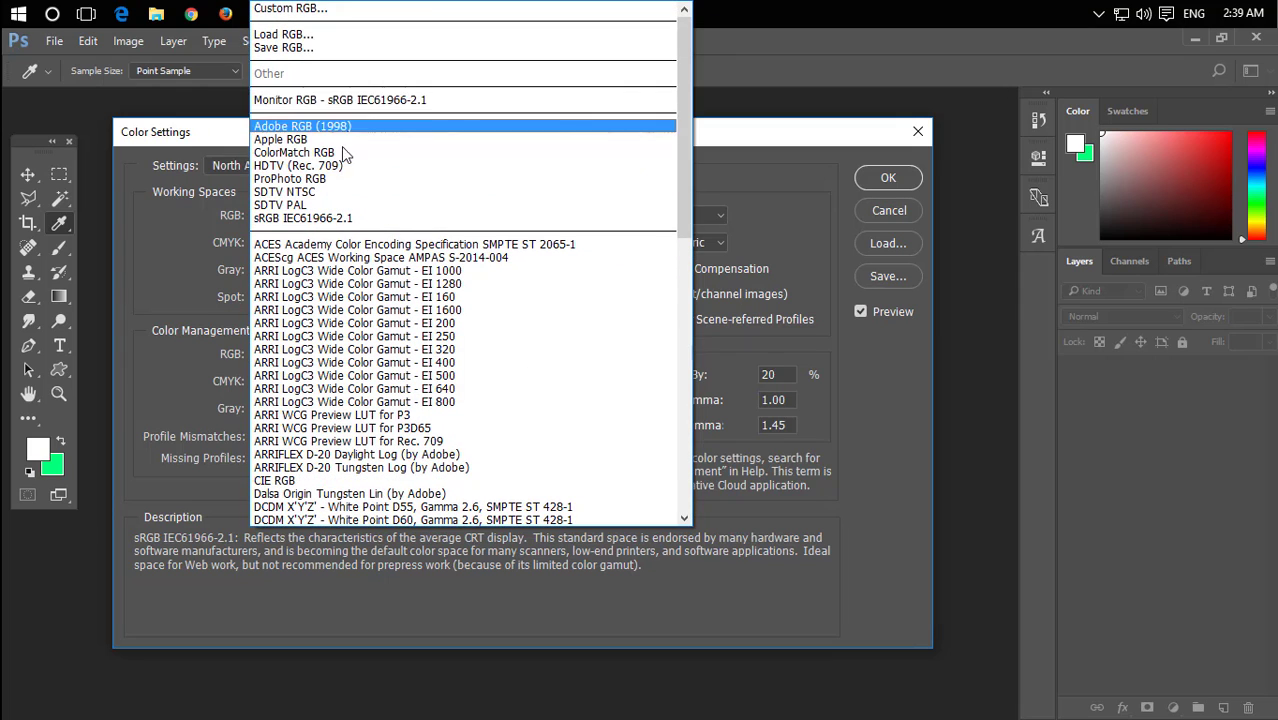
scroll(400, 375, "down", 6)
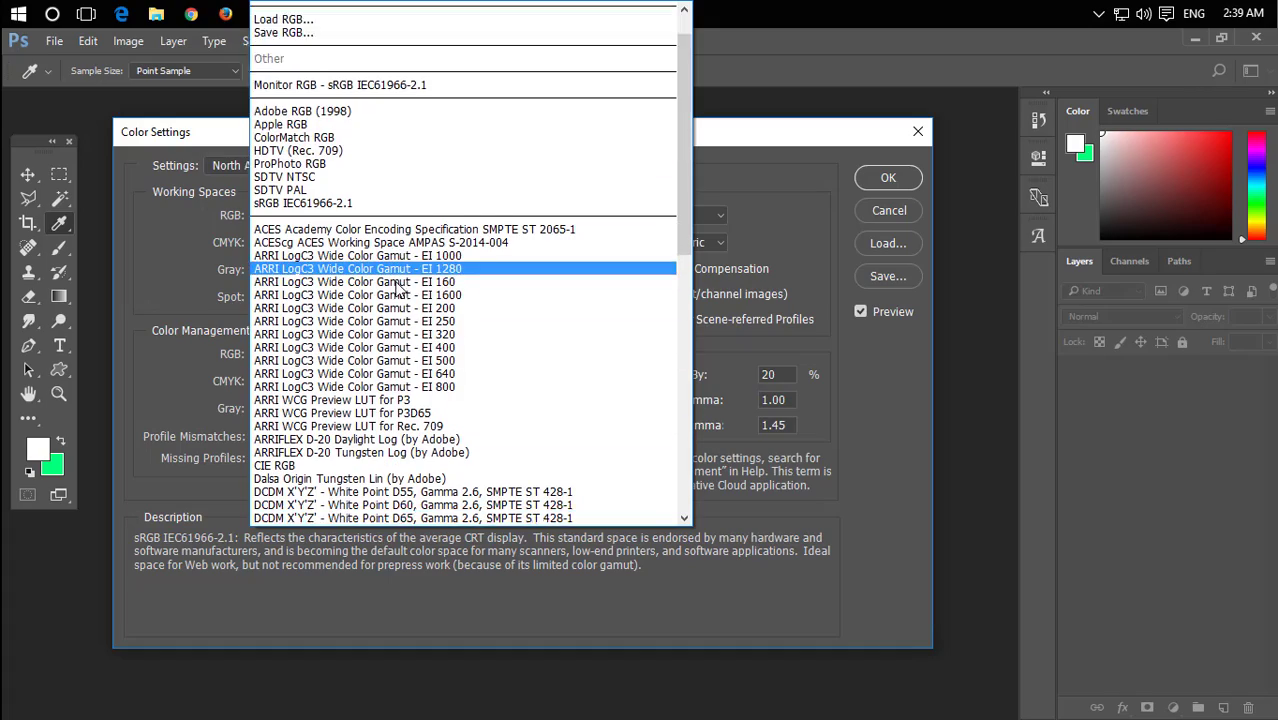
scroll(400, 375, "down", 8)
scroll(480, 388, "up", 12)
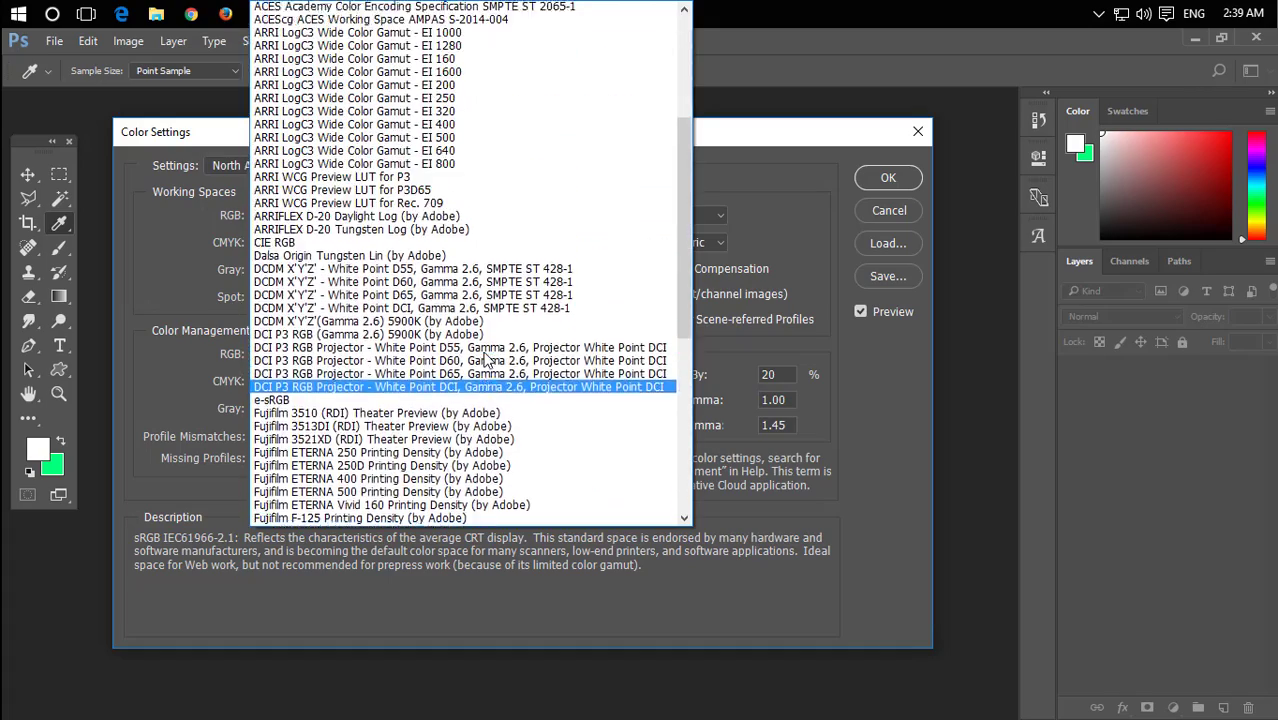
scroll(482, 462, "up", 1)
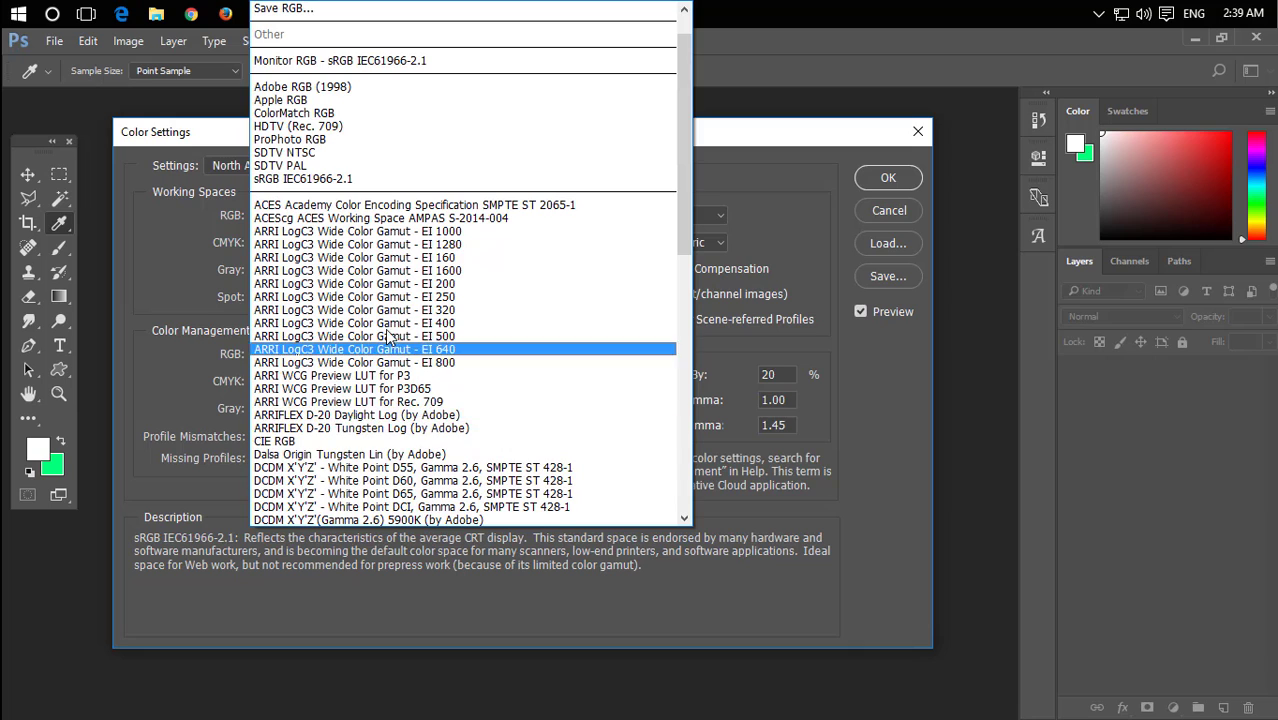
scroll(400, 410, "up", 1)
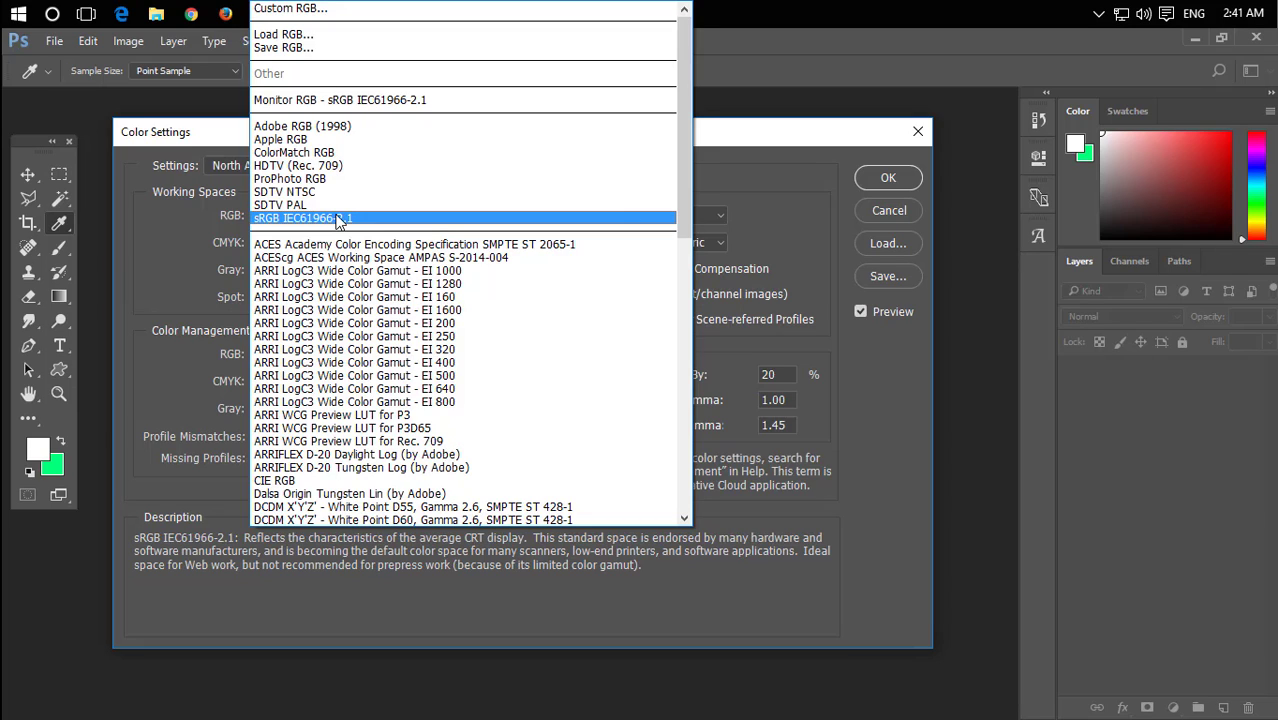
Keep sRGB IEC61966-2.1 briefly, then try ProPhoto RGB as the RGB working space
left_click(283, 217)
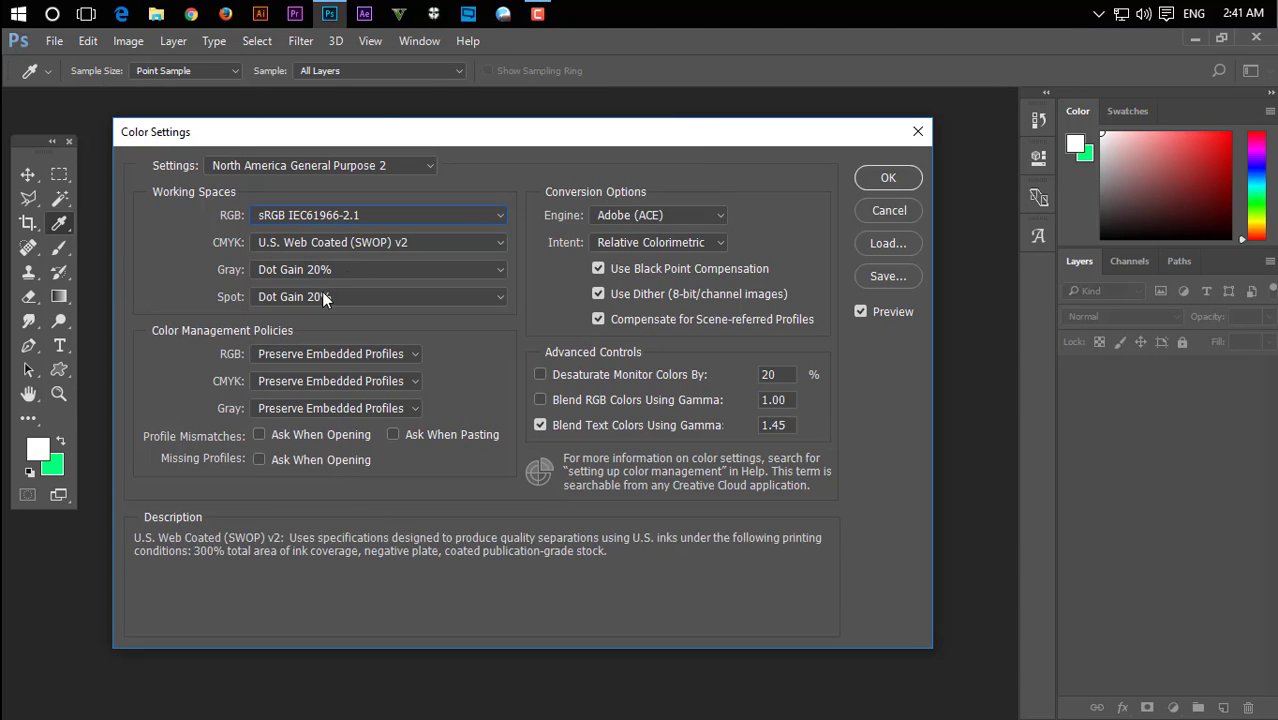
left_click(316, 228)
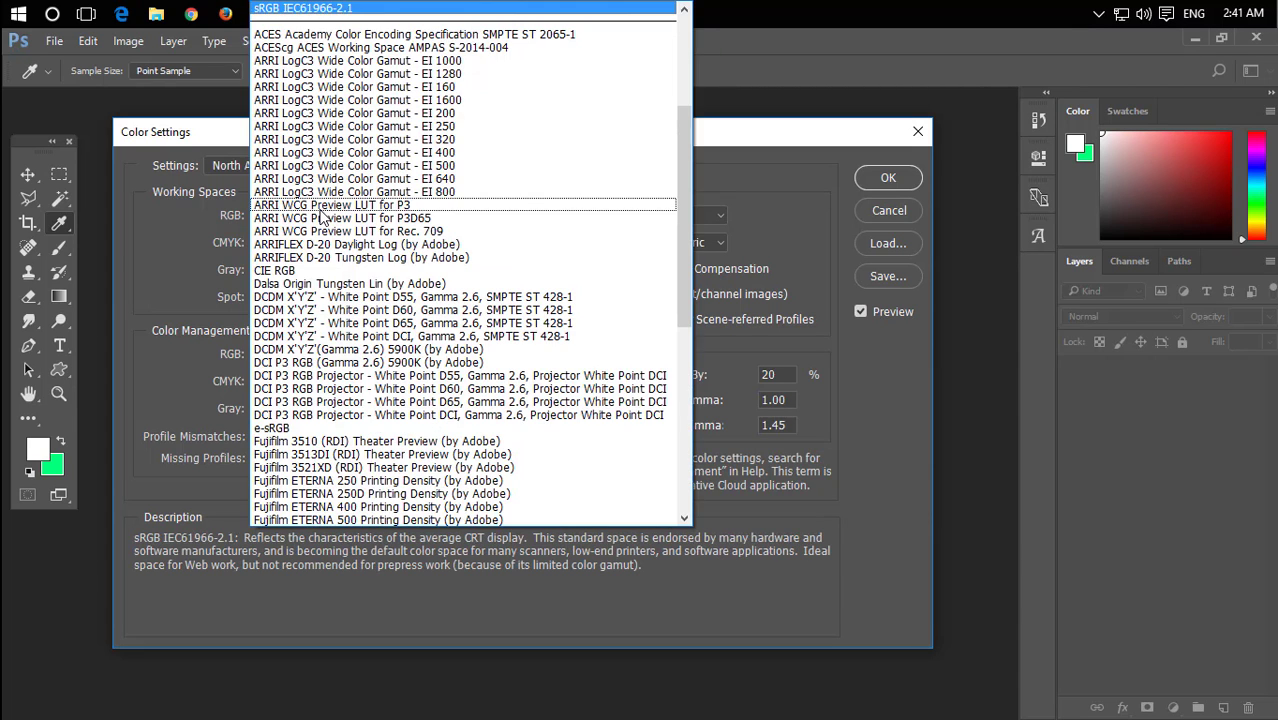
scroll(355, 195, "up", 5)
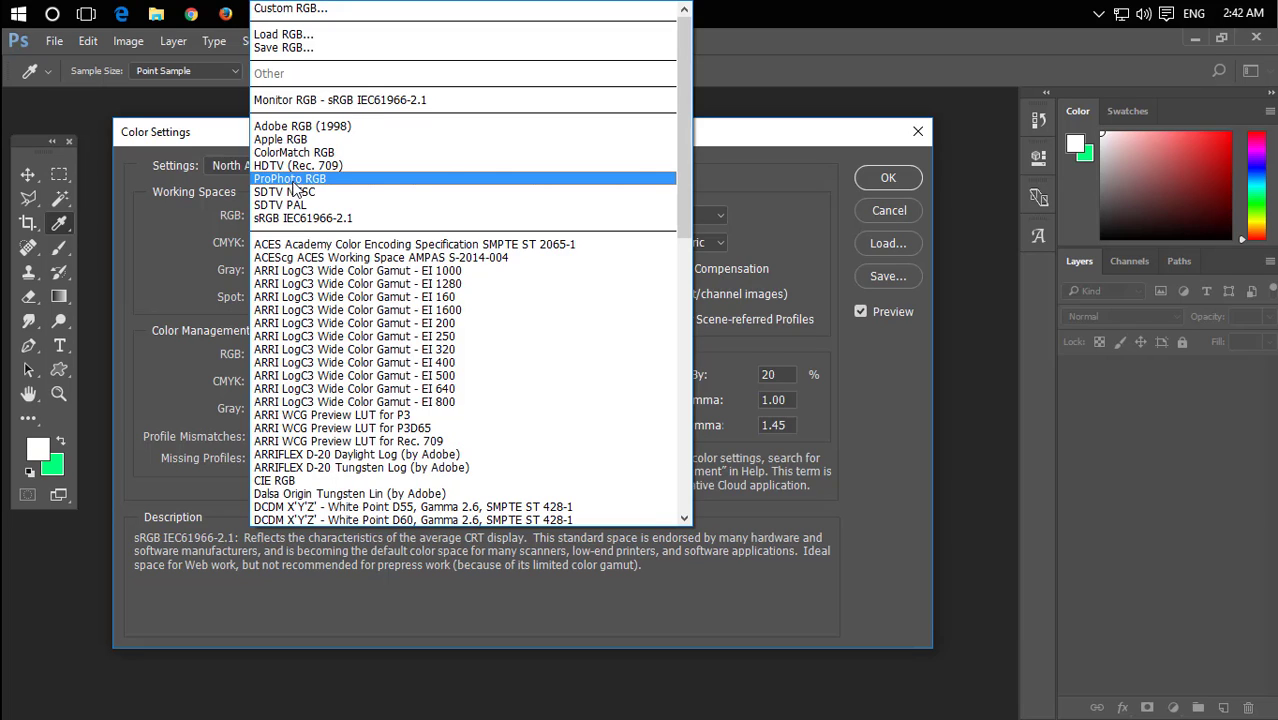
left_click(322, 180)
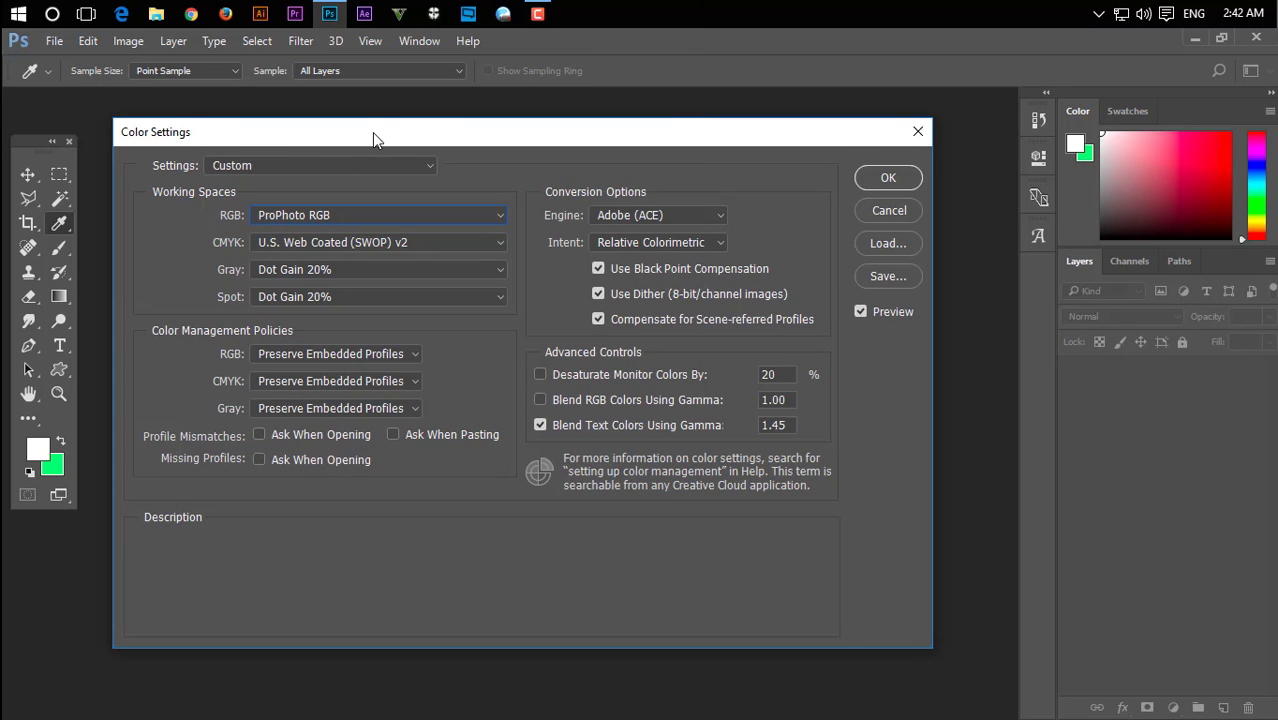
mouse_move(372, 132)
left_mouse_down()
mouse_move(374, 114)
mouse_move(386, 128)
left_mouse_up()
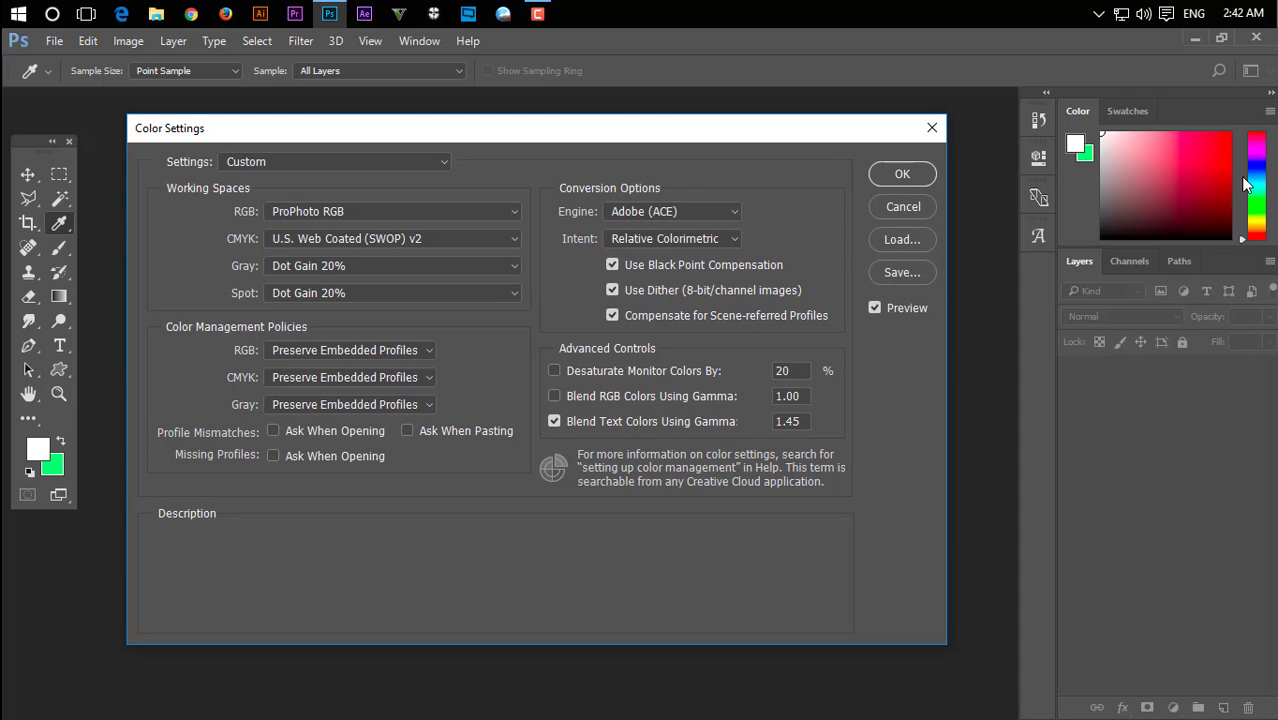
Compare Adobe RGB (1998), then settle on ProPhoto RGB as the RGB working space
left_click(398, 210)
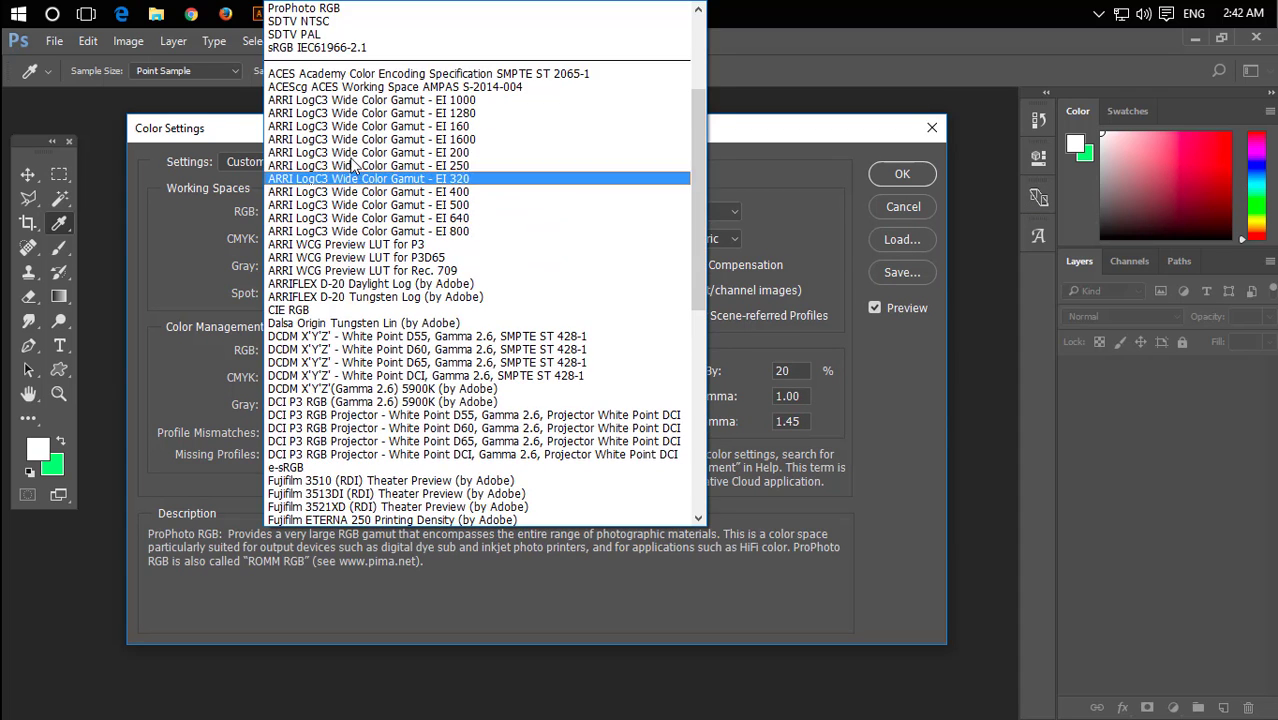
scroll(334, 130, "up", 3)
left_click(334, 114)
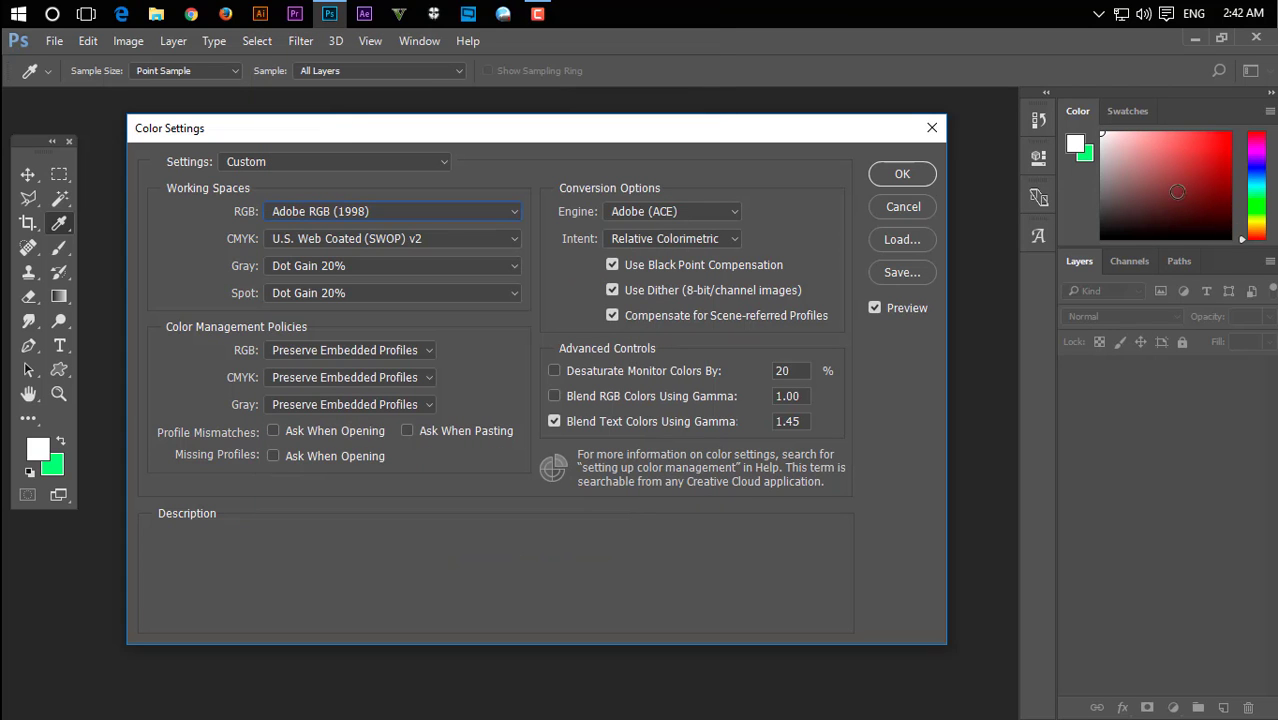
mouse_move(408, 265)
left_click(393, 214)
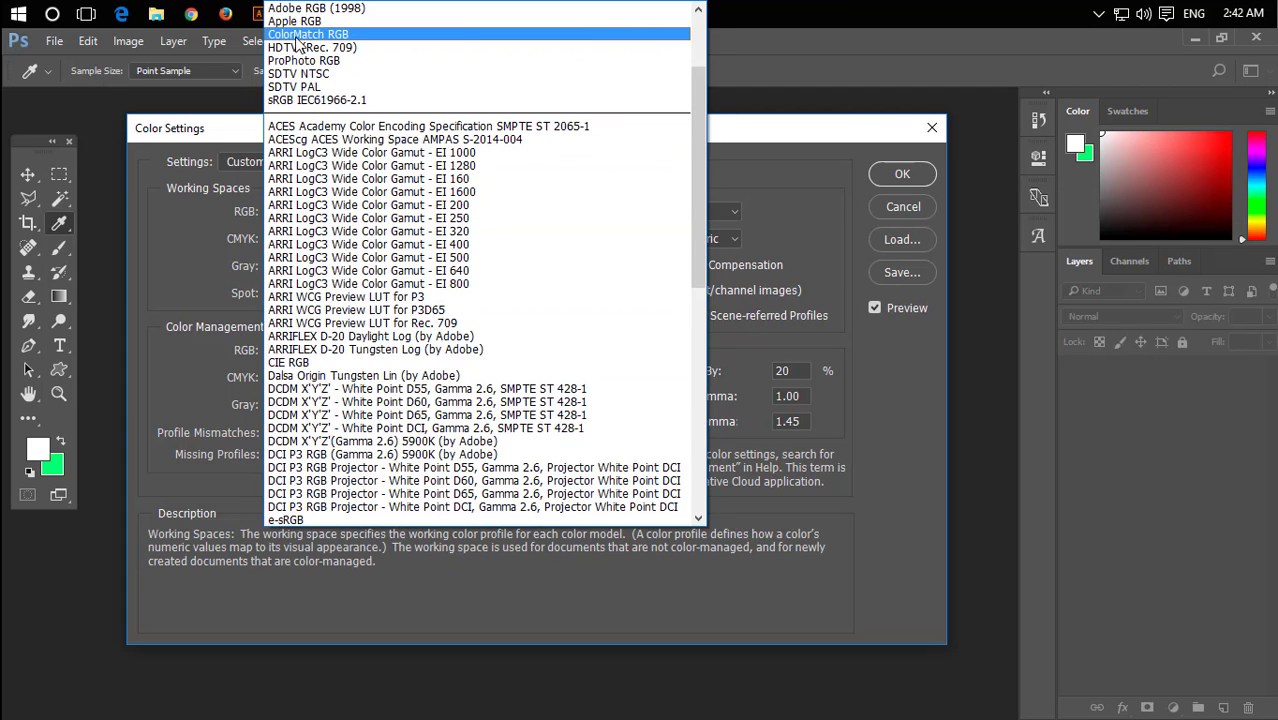
scroll(322, 178, "up", 3)
left_click(335, 178)
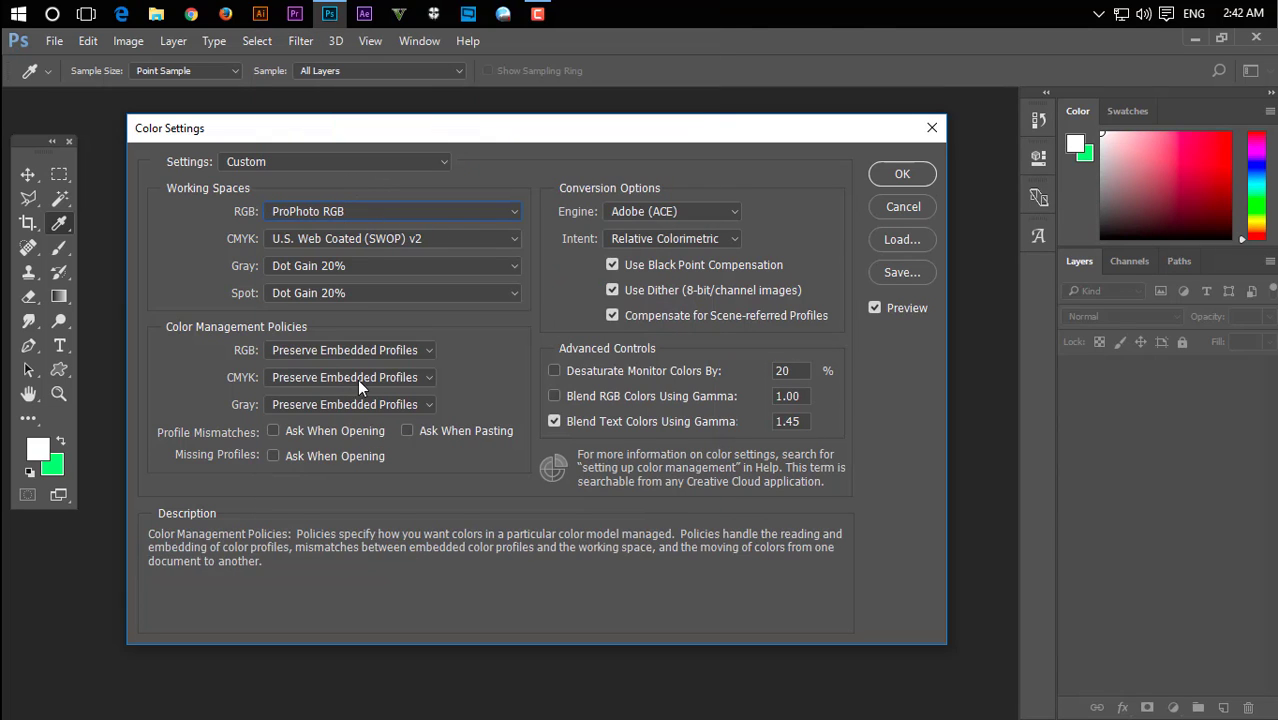
Check Ask When Opening and Ask When Pasting for mismatches, and Ask When Opening for missing profiles
left_click(272, 431)
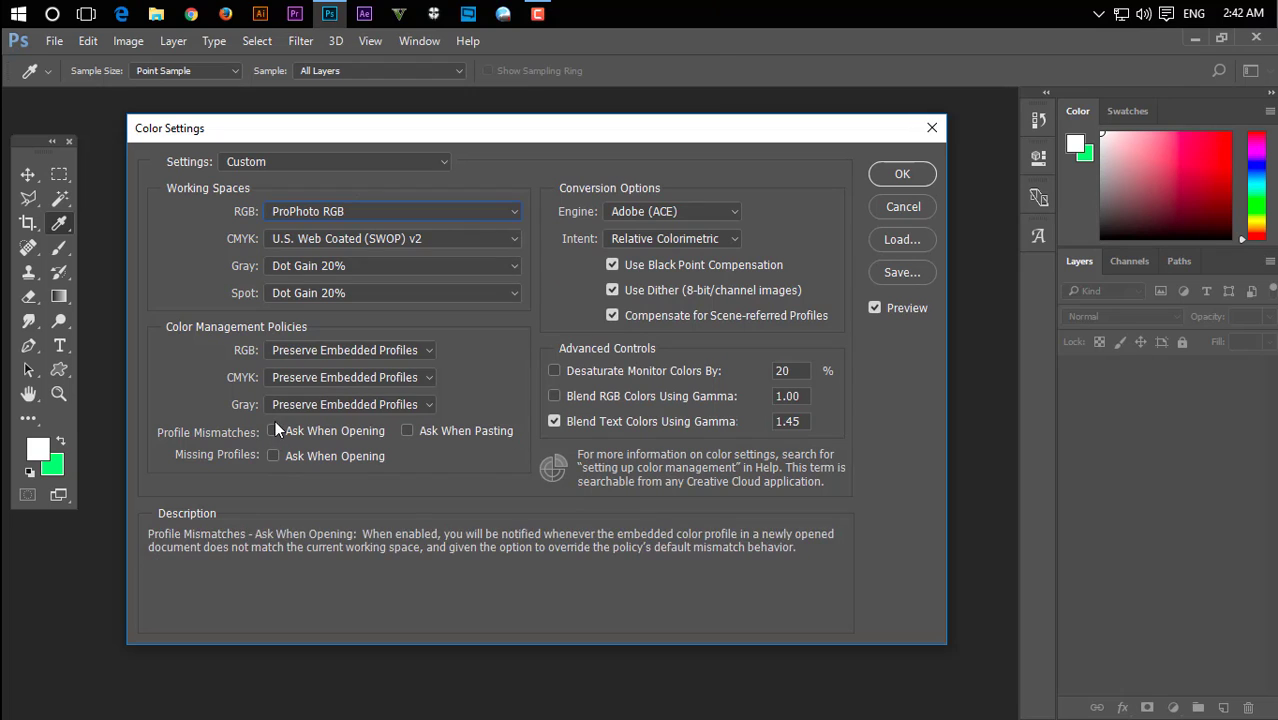
left_click(273, 456)
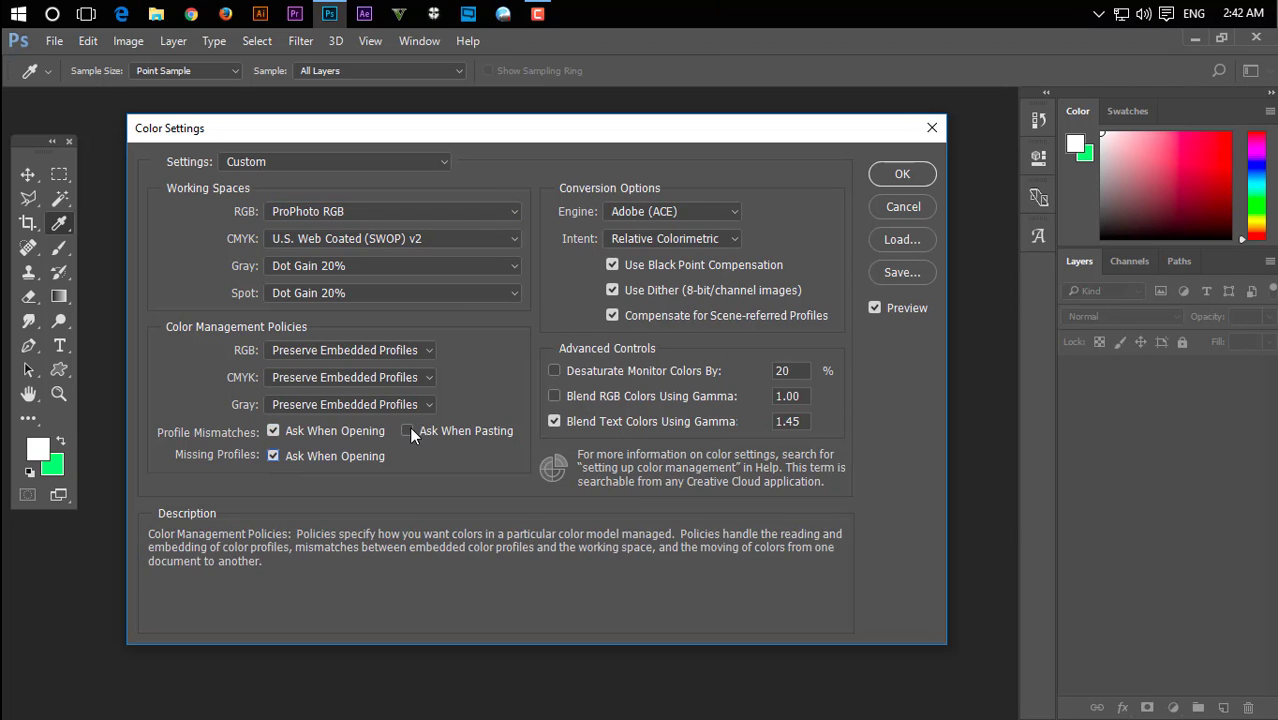
left_click(408, 430)
left_click_drag(429, 133, 402, 162)
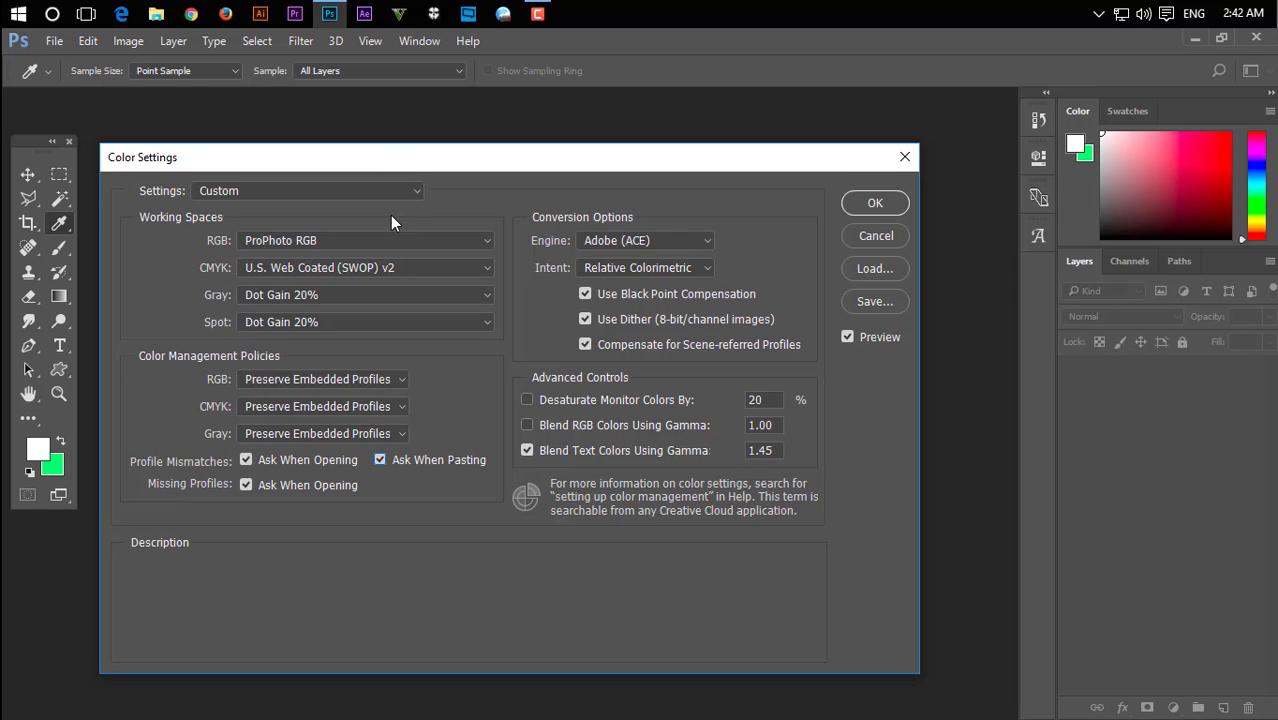
mouse_move(391, 216)
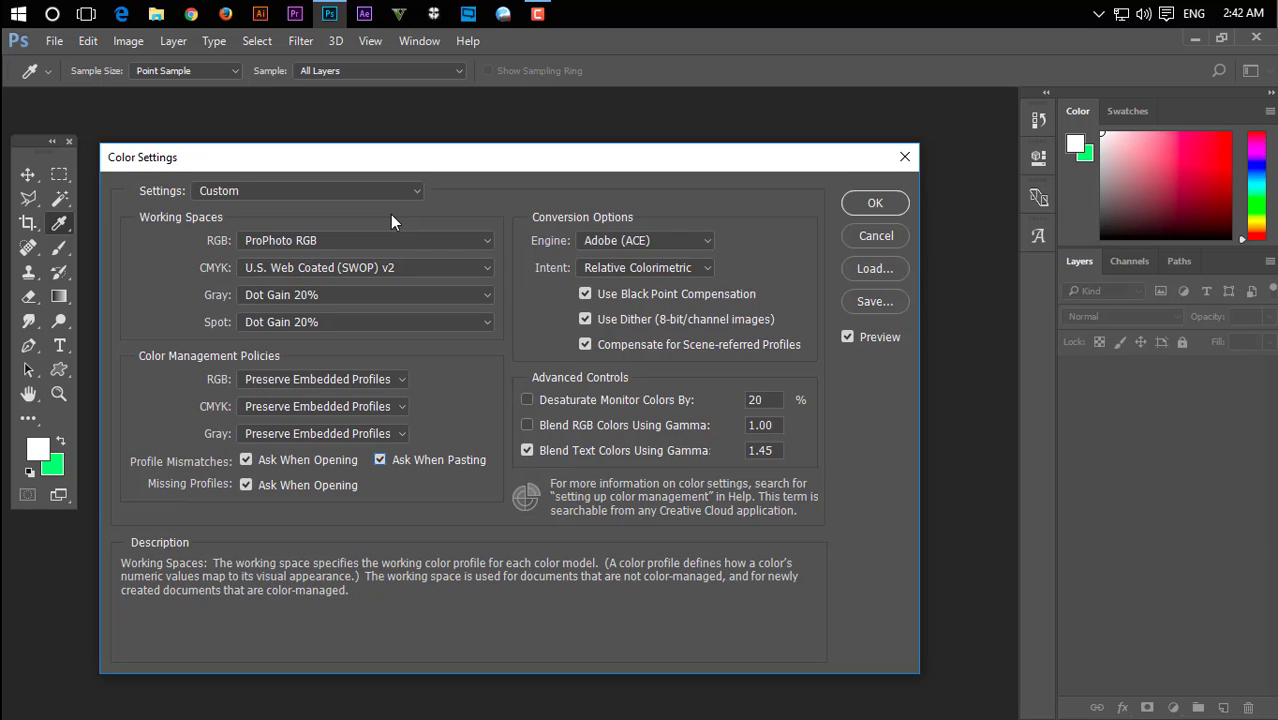
mouse_move(348, 236)
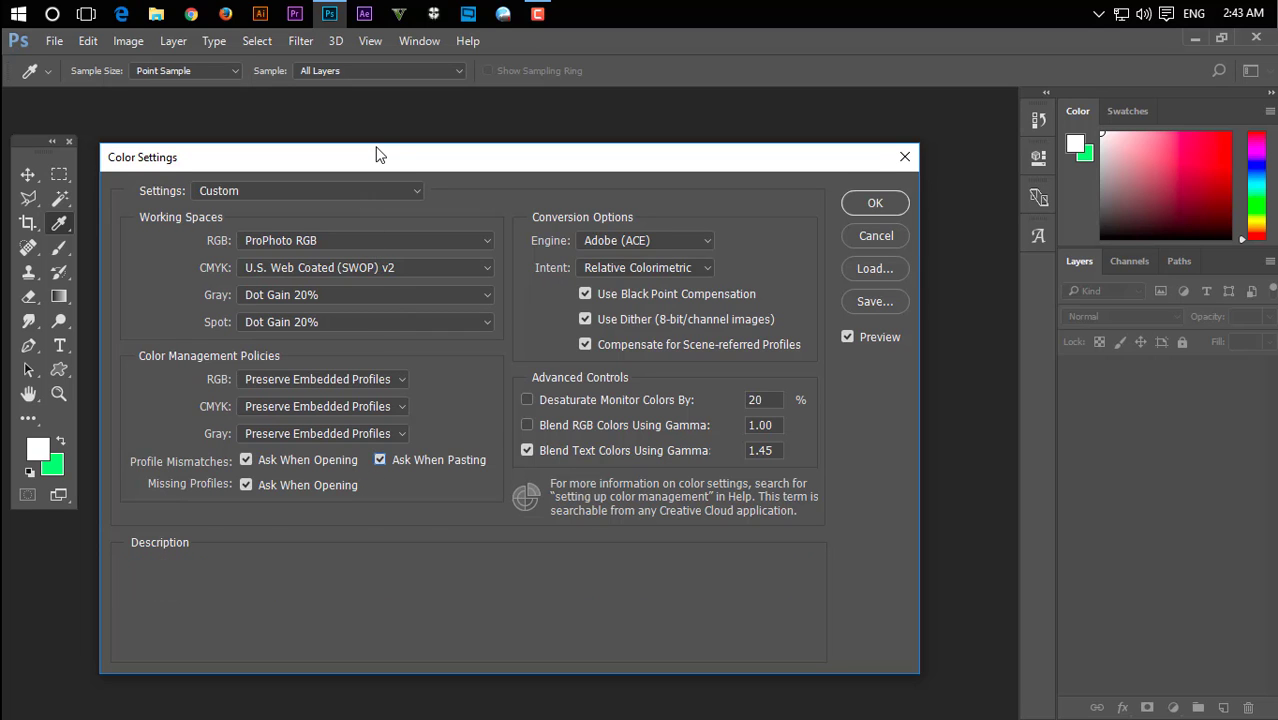
left_click_drag(377, 155, 385, 117)
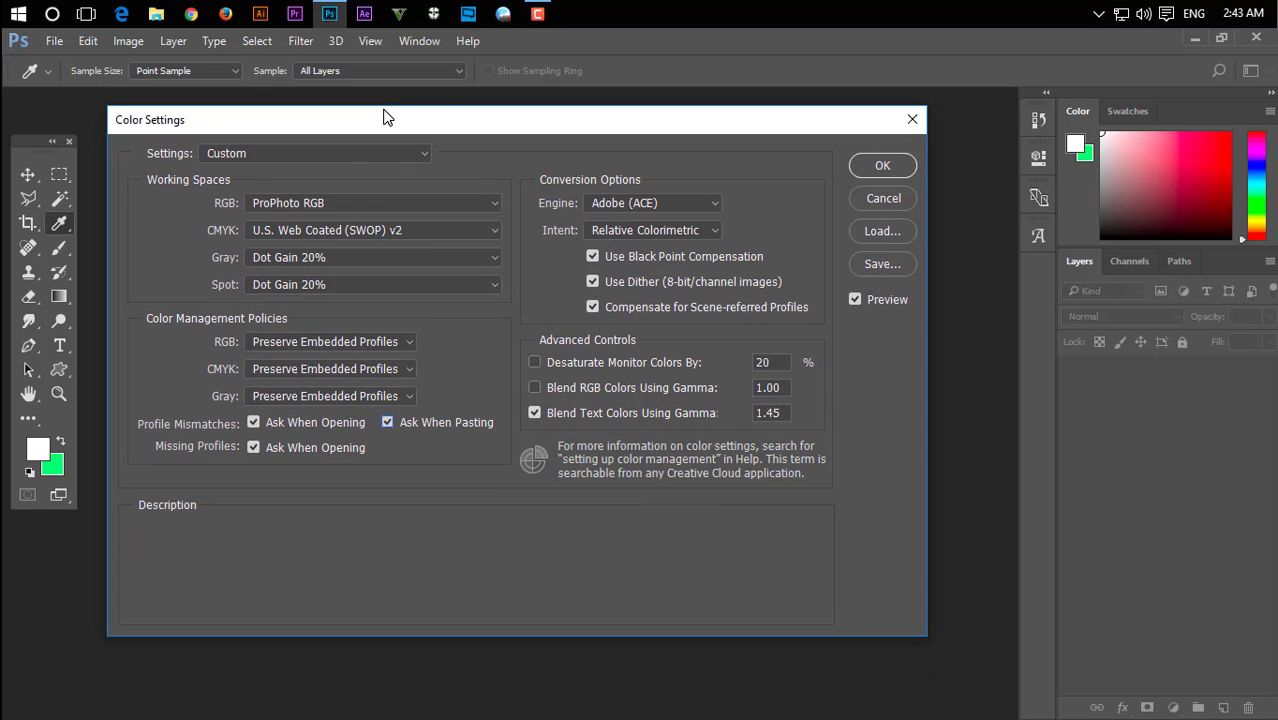
left_click(456, 230)
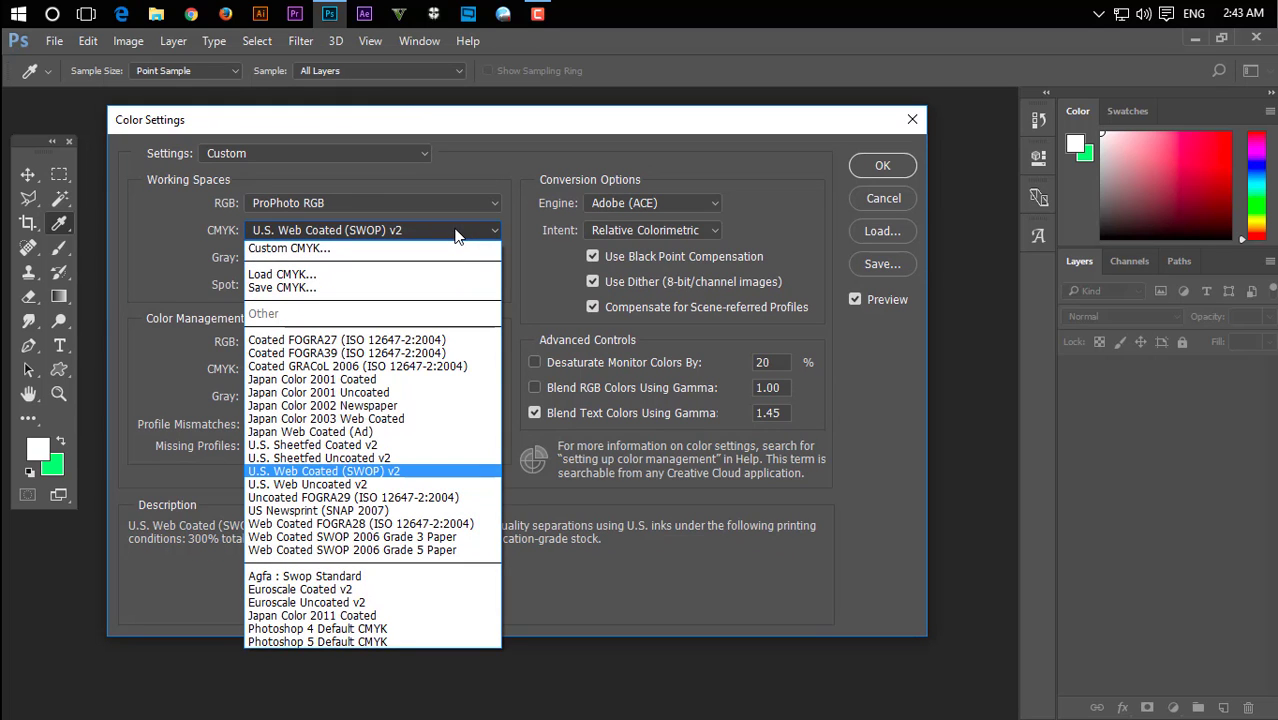
left_click(452, 230)
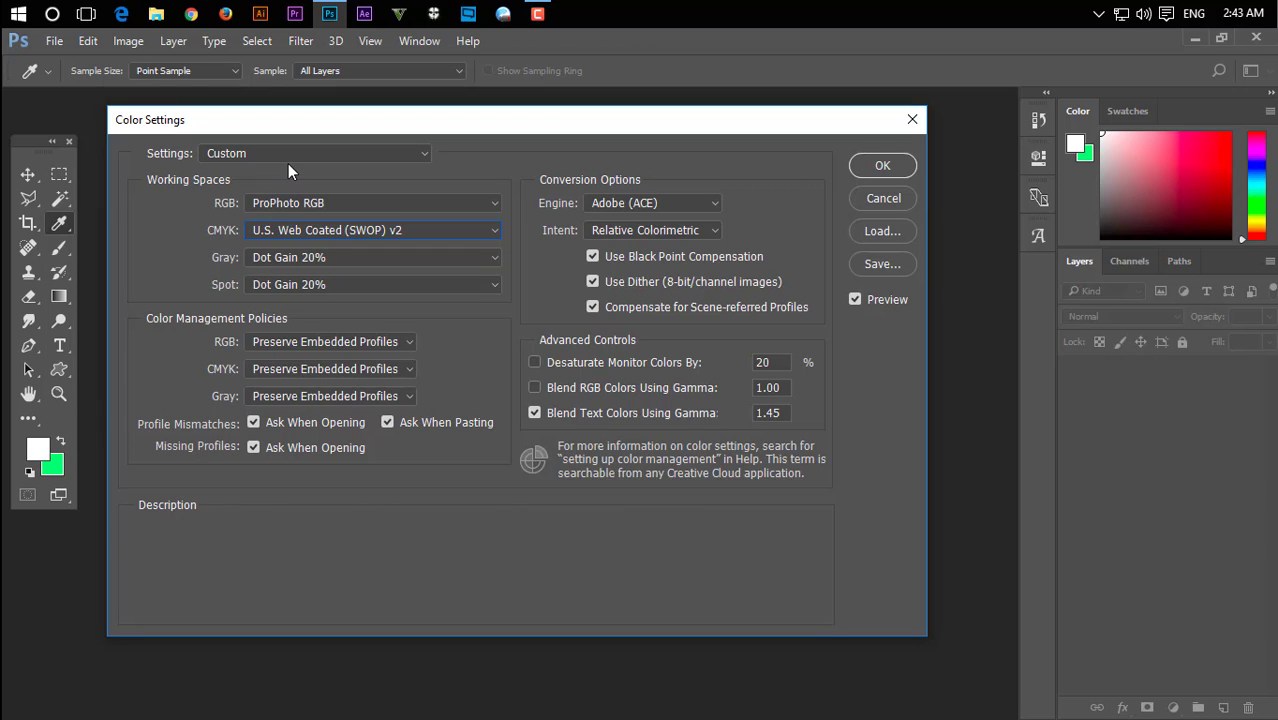
Confirm the custom Color Settings with OK
left_click(867, 168)
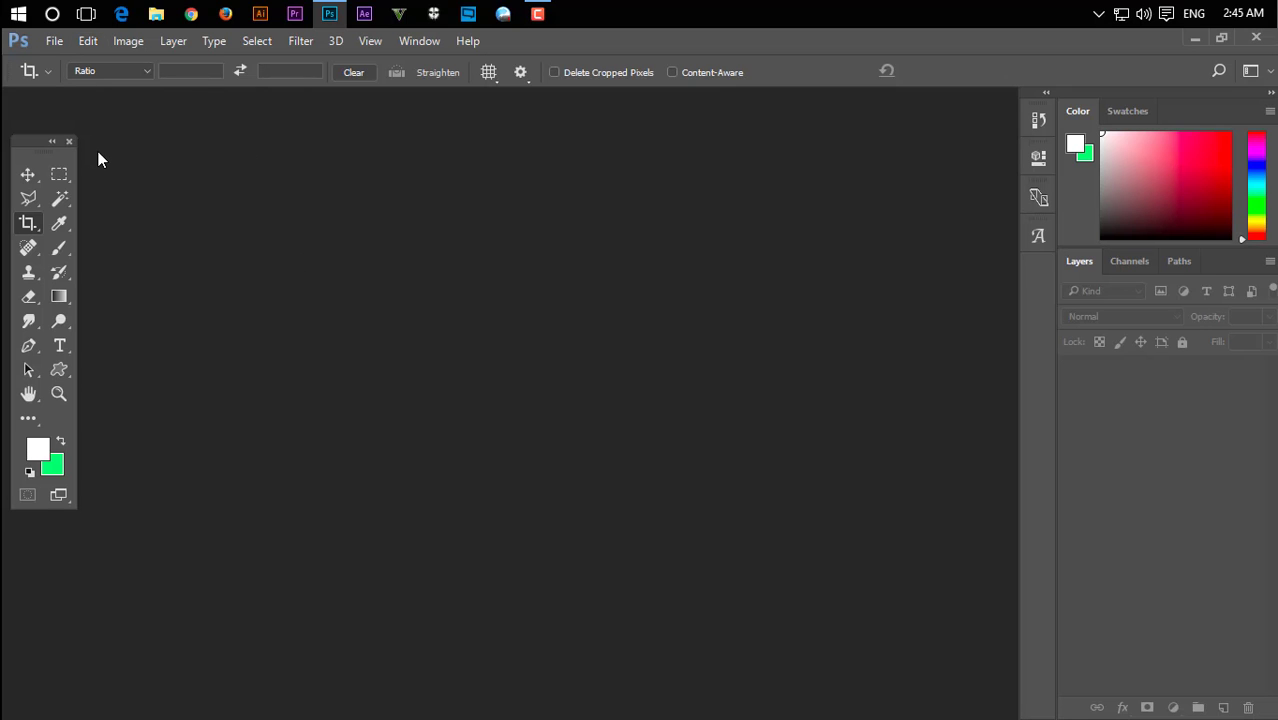
Open countryside-2326787_1920.jpg through File > Open
left_click(52, 43)
left_click(67, 79)
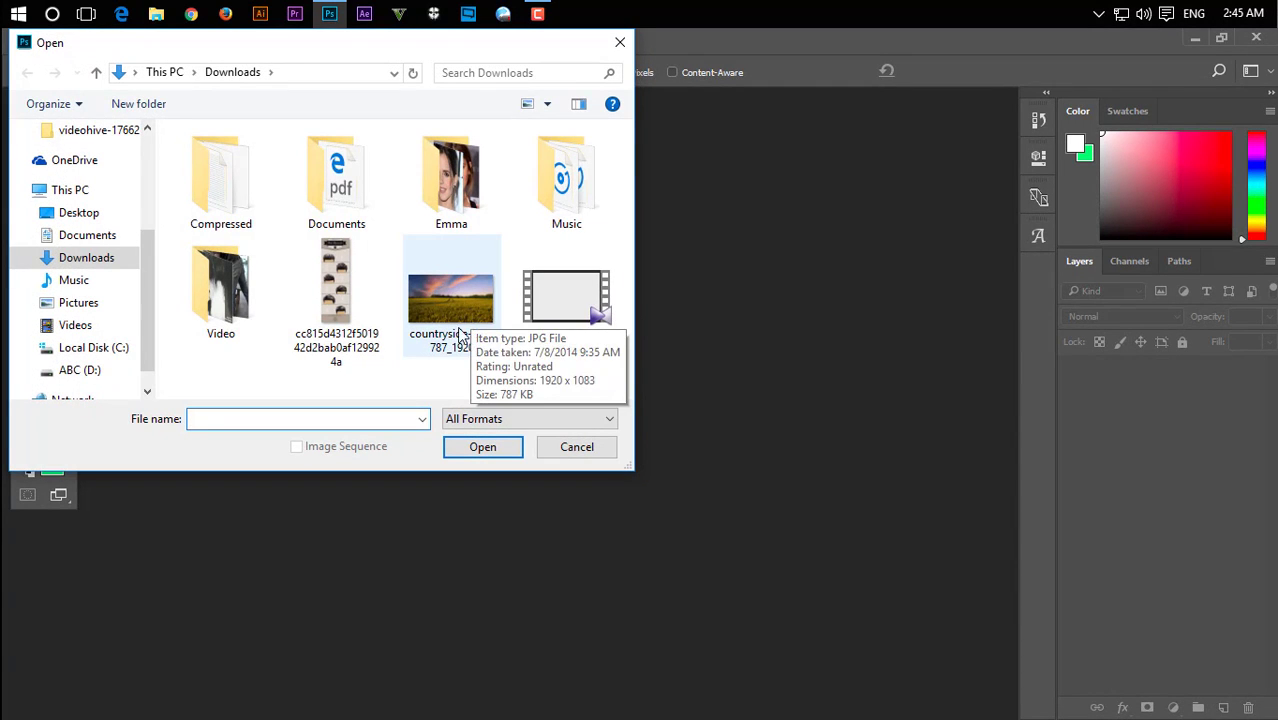
left_click(460, 337)
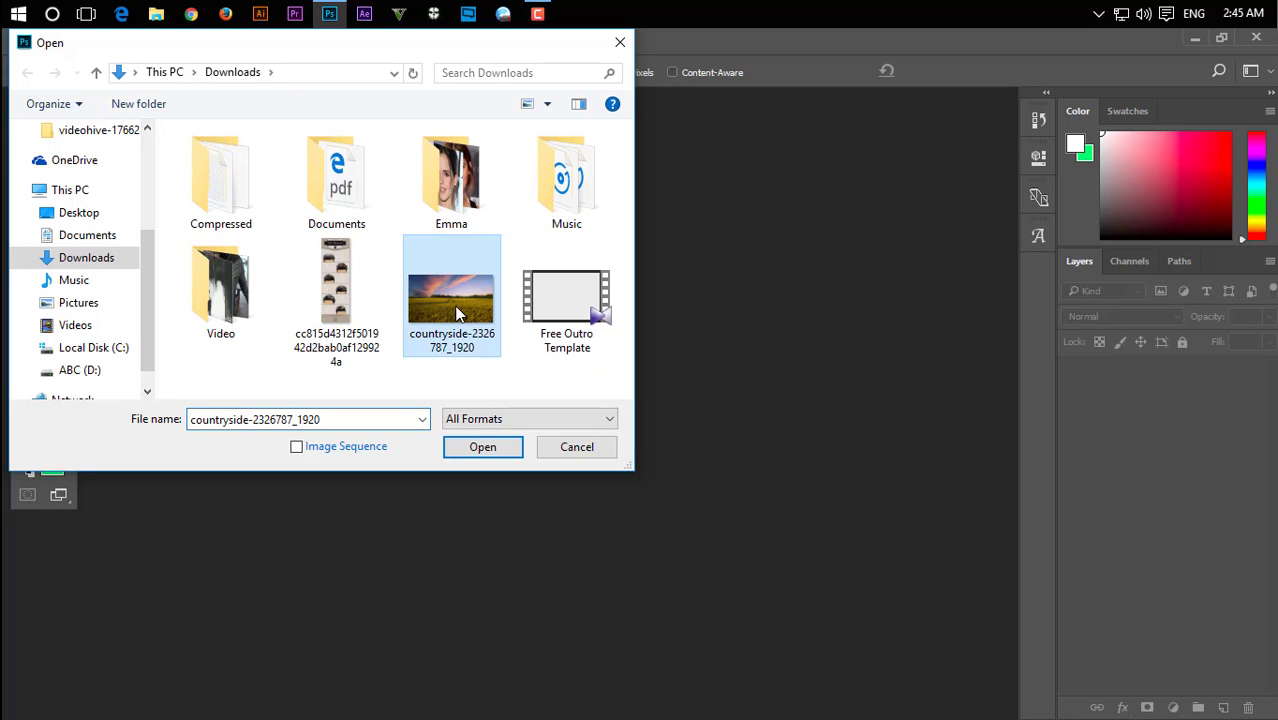
left_click(478, 448)
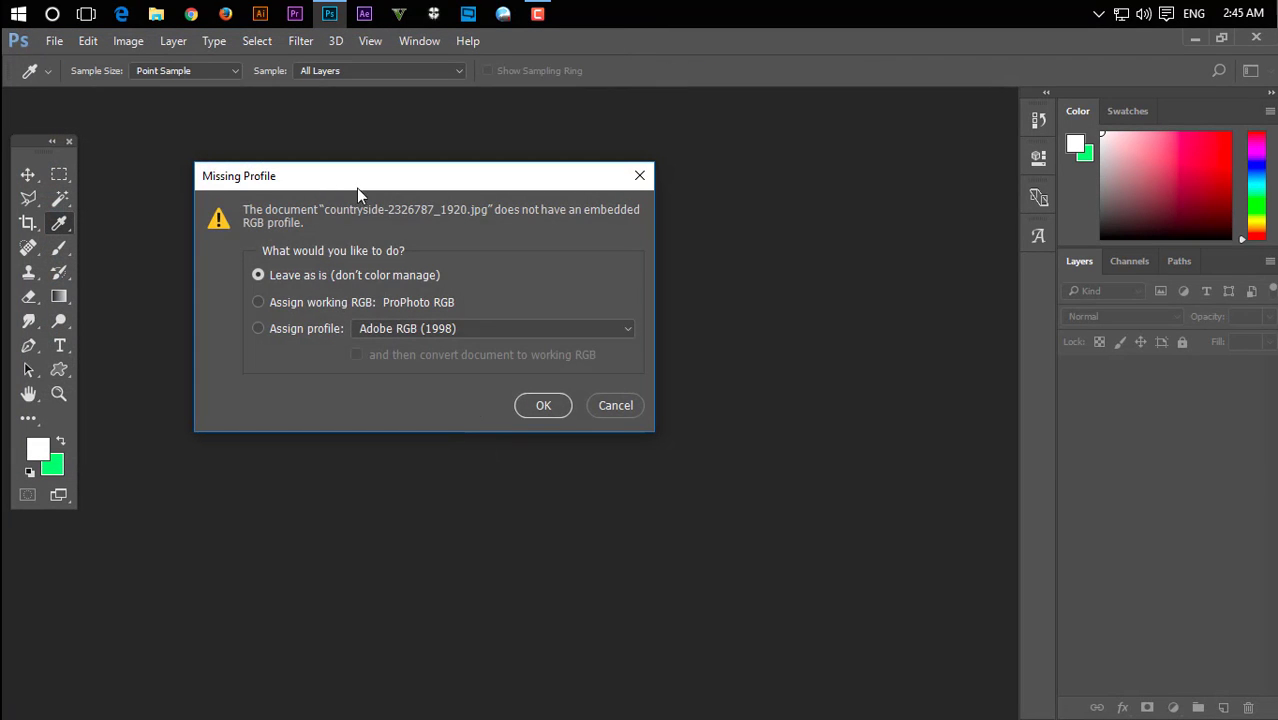
In the Missing Profile prompt, choose to assign Adobe RGB (1998)
left_click_drag(356, 188, 511, 210)
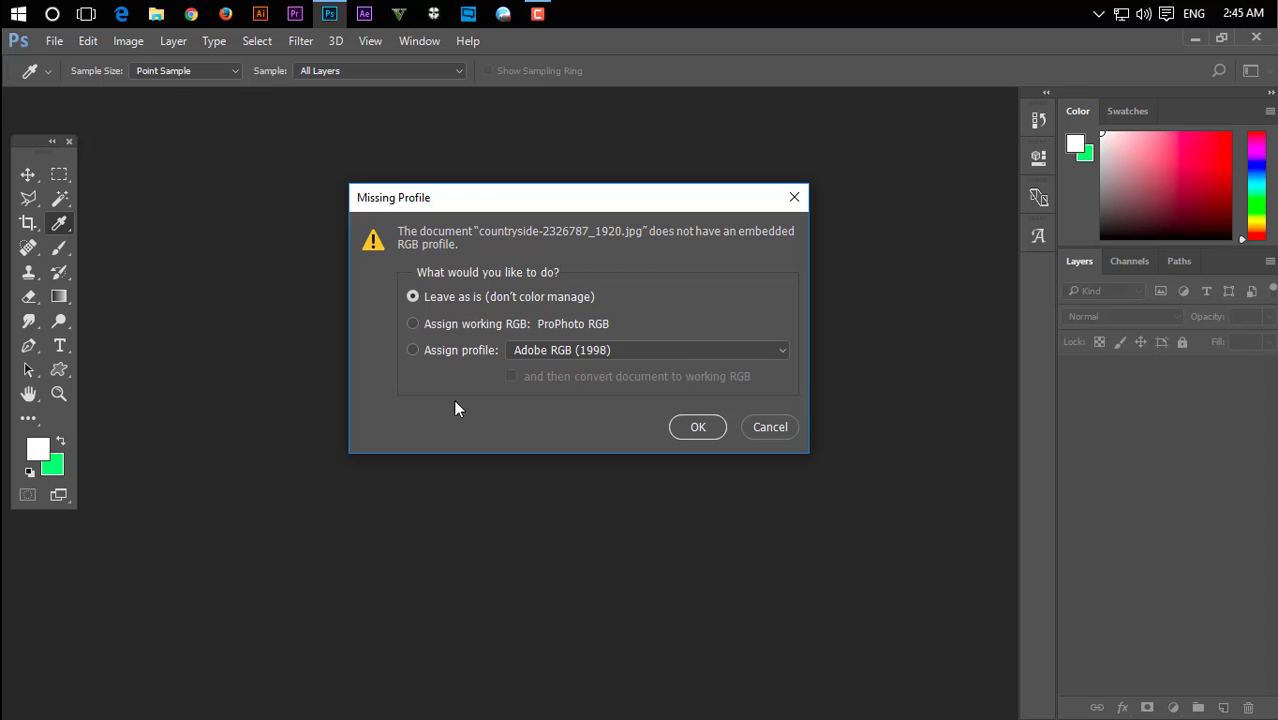
left_click_drag(577, 205, 394, 216)
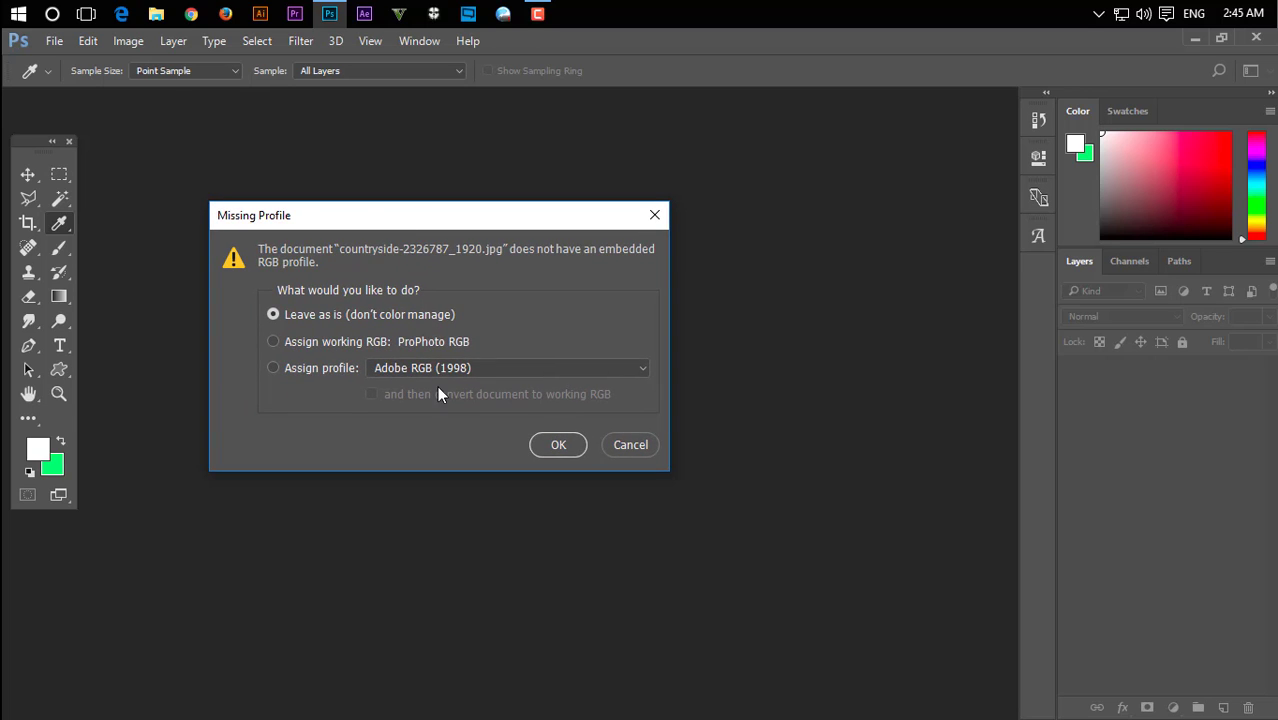
left_click(273, 368)
left_click_drag(339, 222, 291, 229)
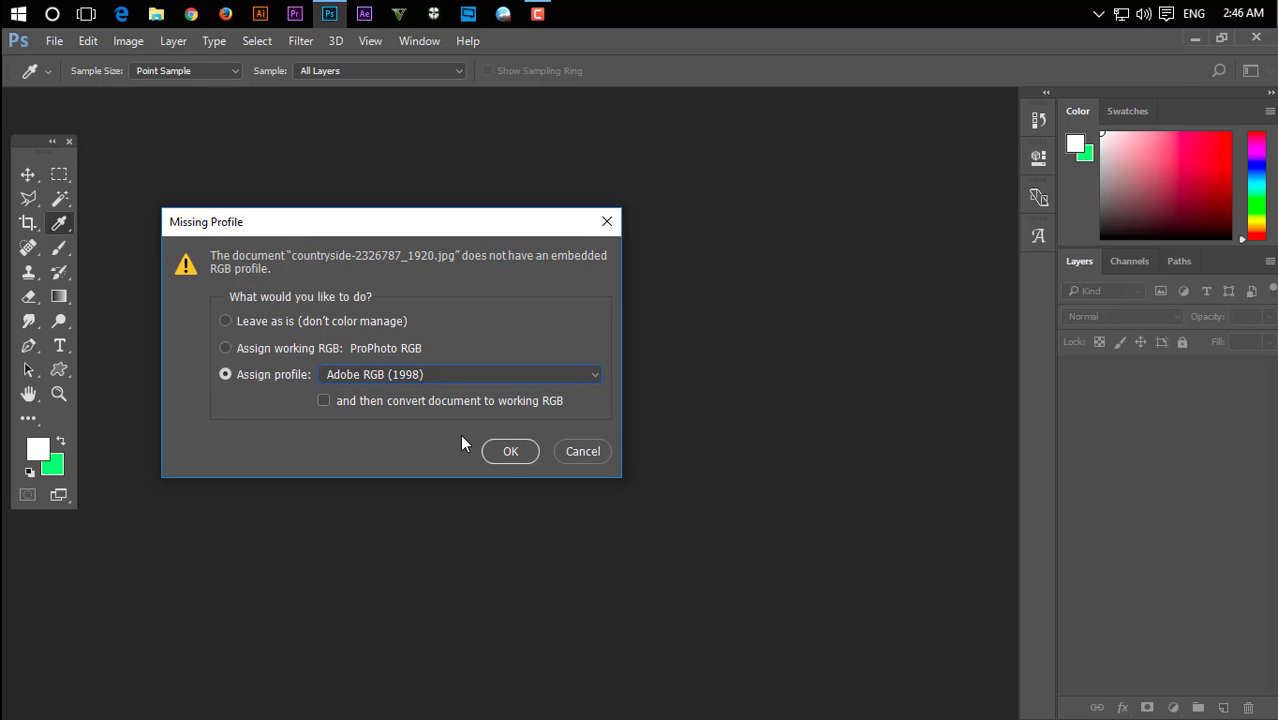
Open the wheat-field photo with Adobe RGB (1998) assigned and select the Move tool (V)
left_click(510, 451)
key("c")
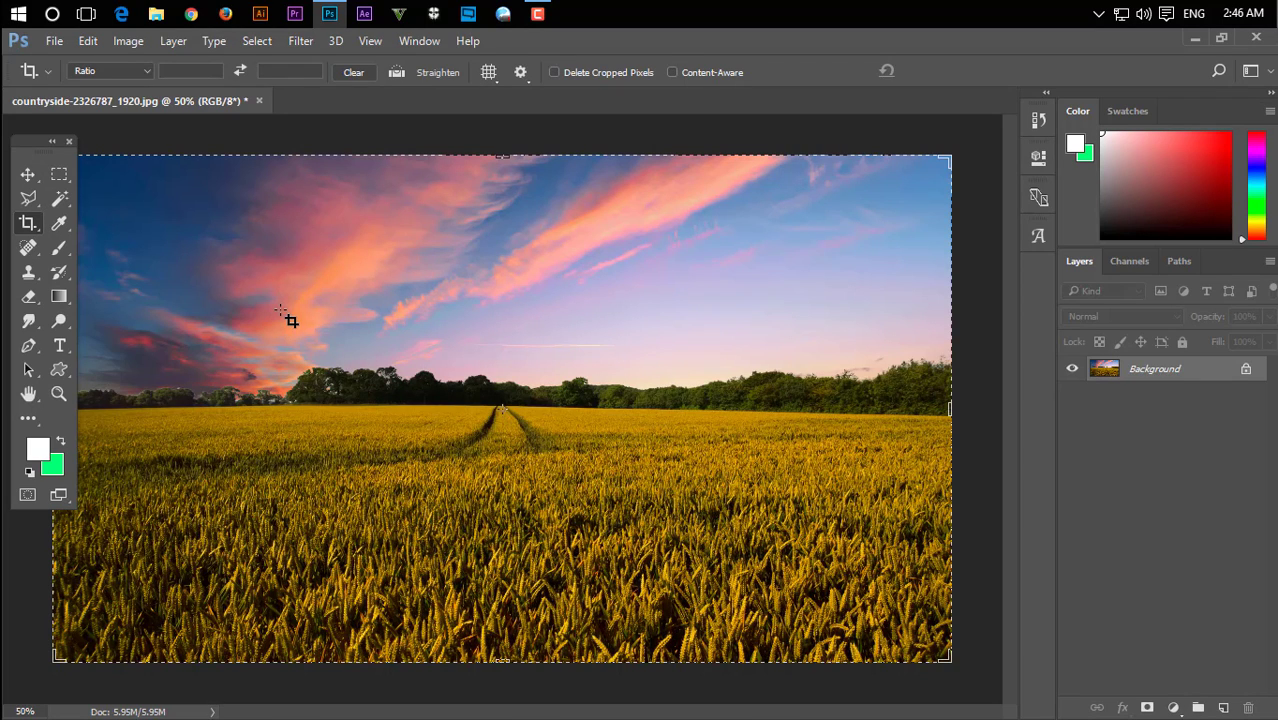
left_click_drag(37, 145, 37, 132)
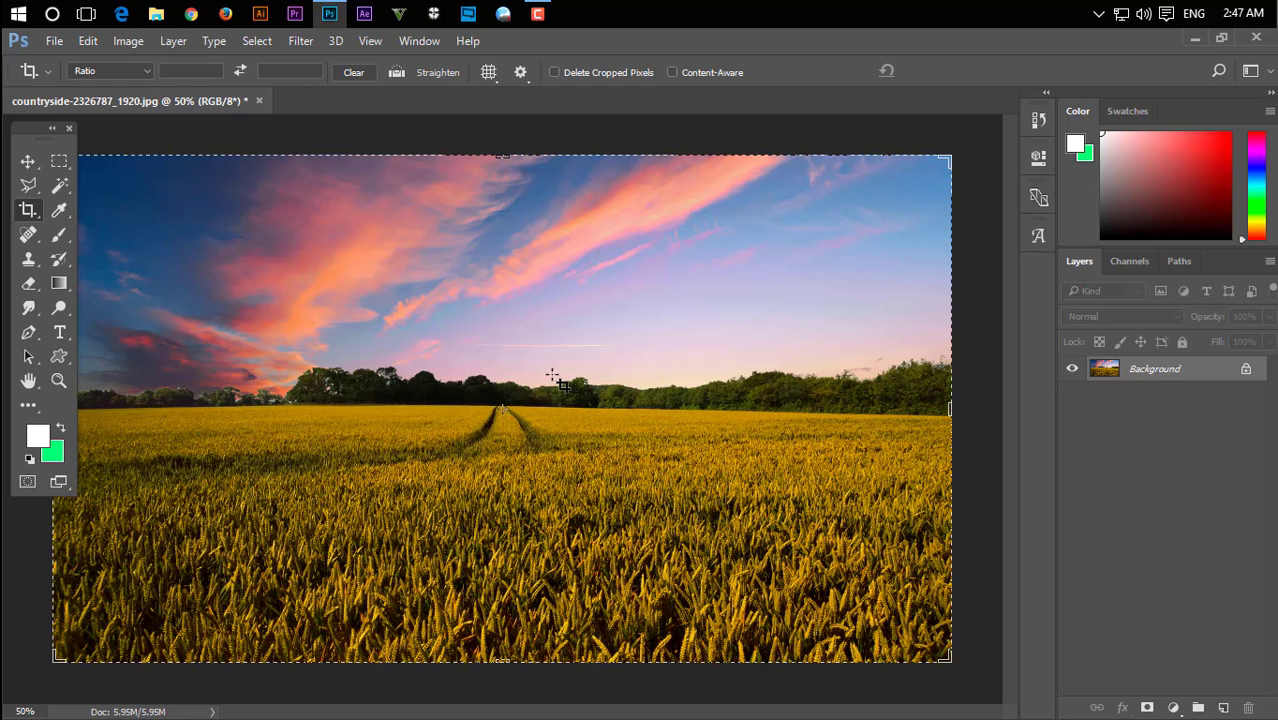
key("v")
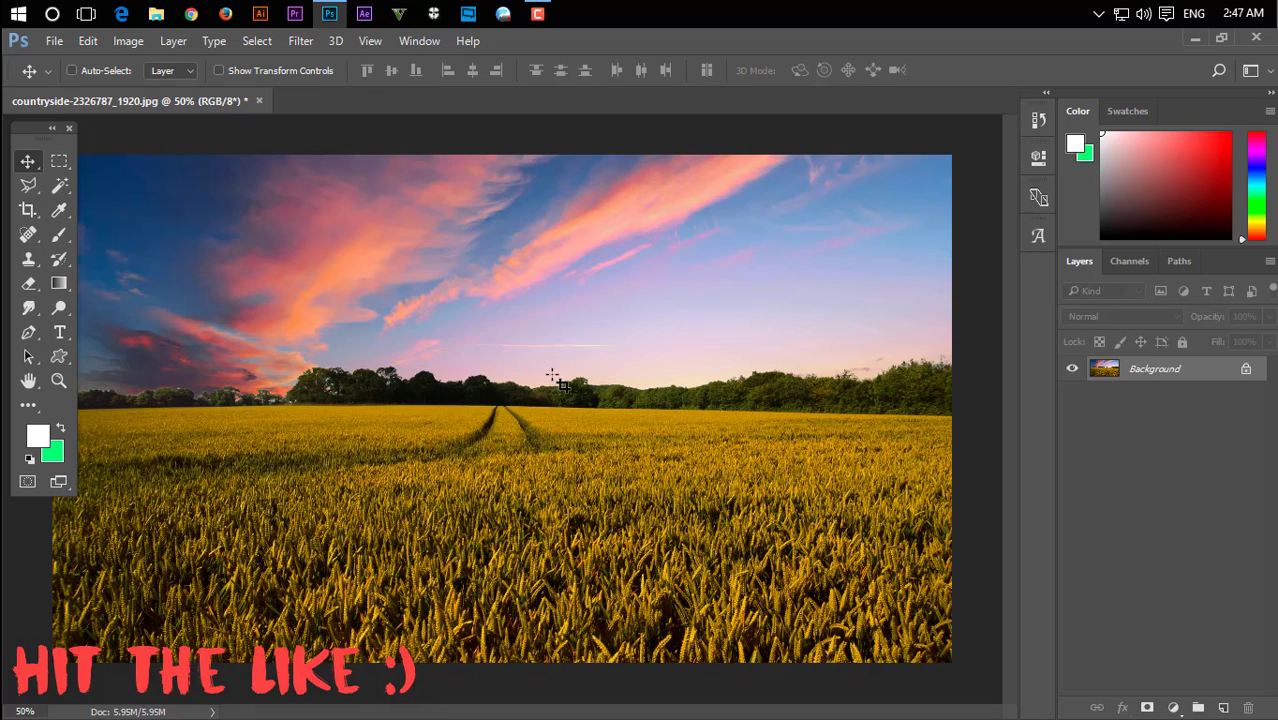
Switch to Full Screen Mode with Menu Bar so the whole photo is visible
key("f")
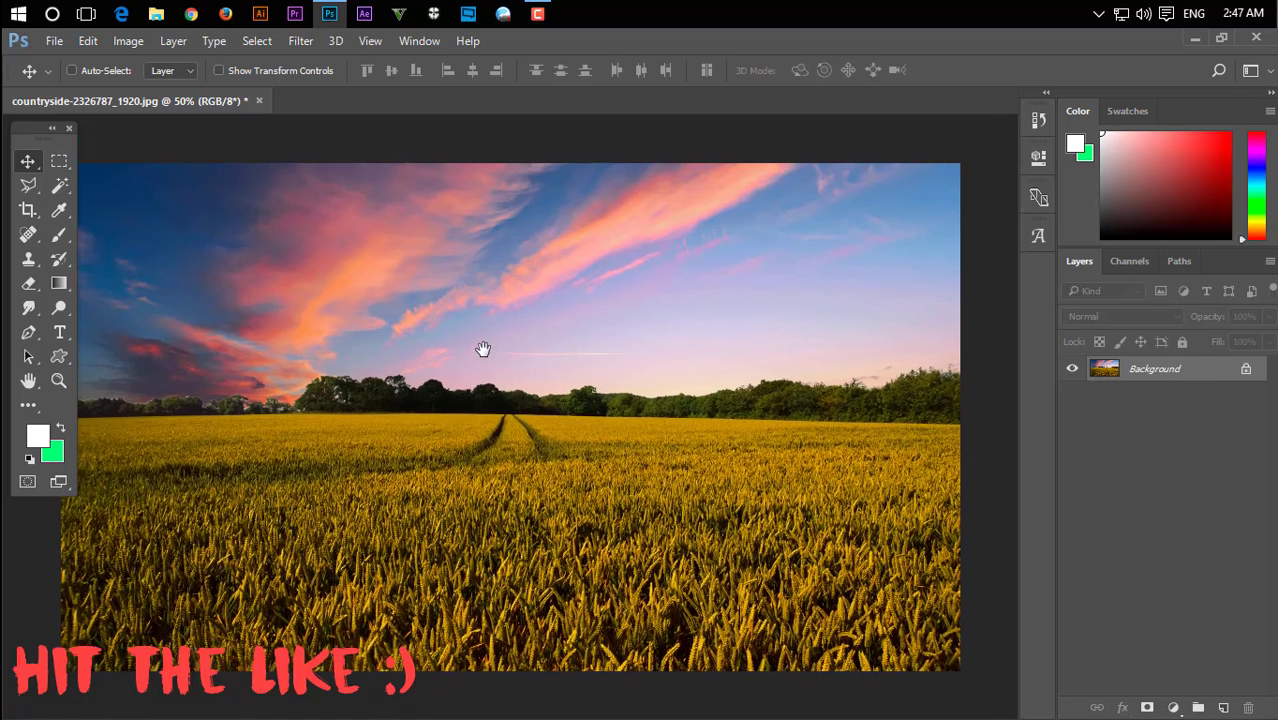
left_click_drag(483, 348, 385, 322)
left_click_drag(37, 126, 28, 92)
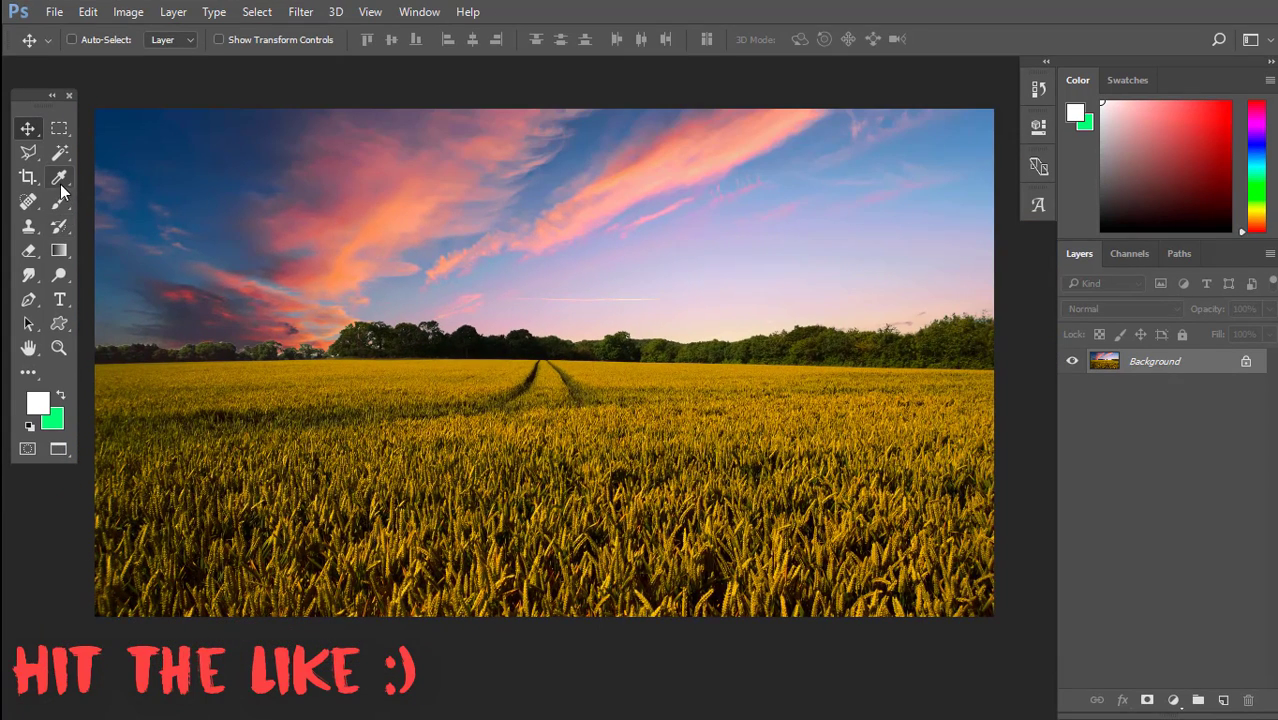
Try dragging the locked Background with the Move tool and dismiss the warning
right_click(26, 131)
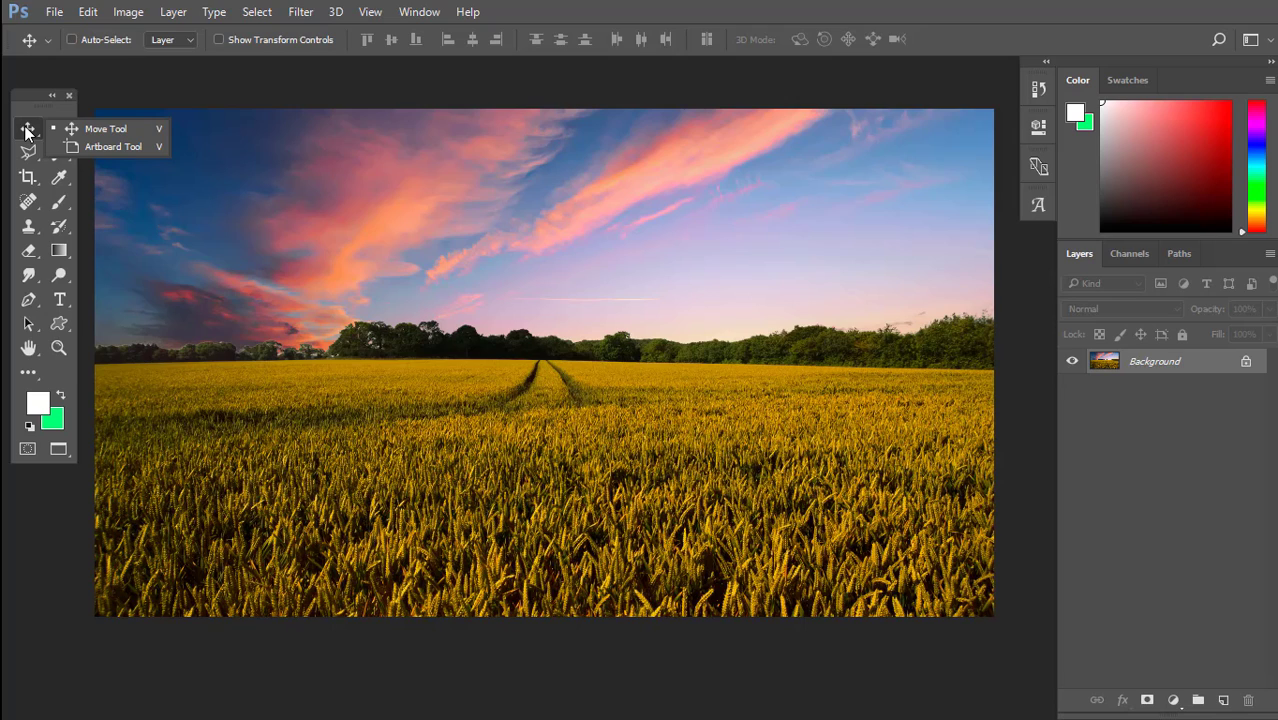
left_click(86, 133)
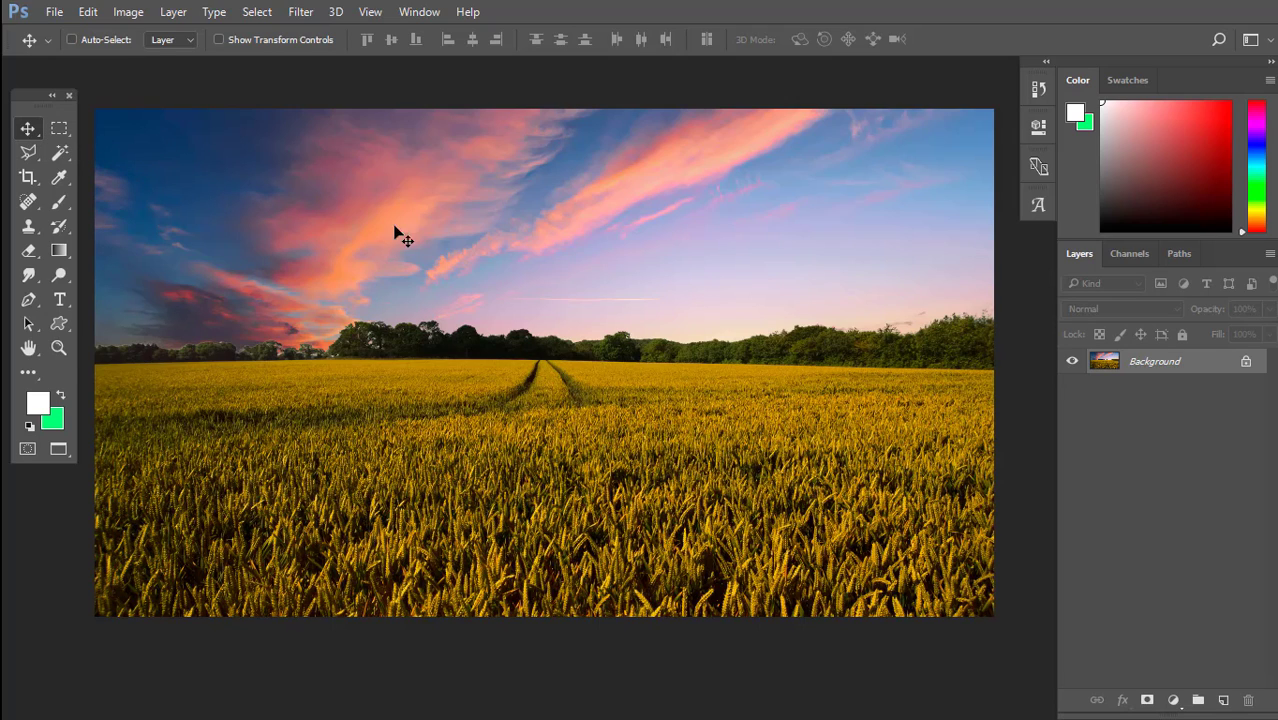
left_click_drag(673, 240, 484, 388)
left_click(686, 321)
Pan around the photo and begin converting the Background layer
mouse_move(632, 314)
left_mouse_down()
mouse_move(623, 293)
mouse_move(628, 310)
left_mouse_up()
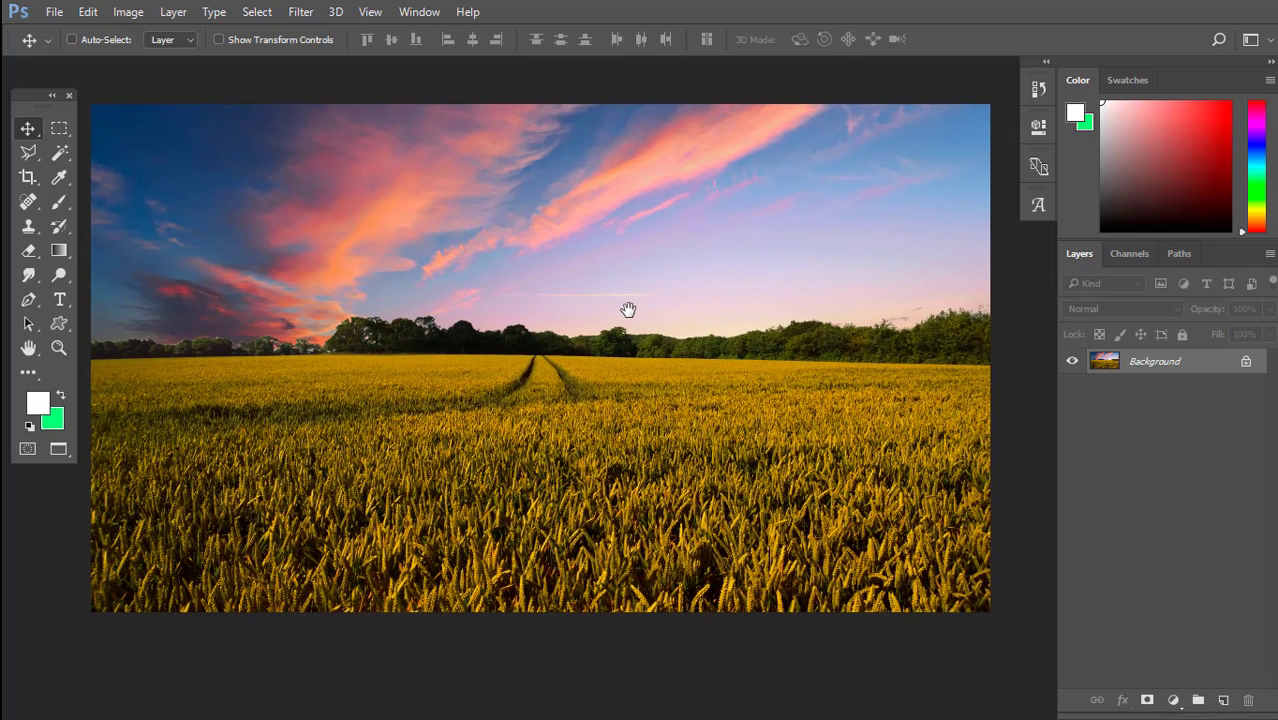
mouse_move(628, 310)
left_mouse_down()
mouse_move(610, 297)
mouse_move(630, 308)
left_mouse_up()
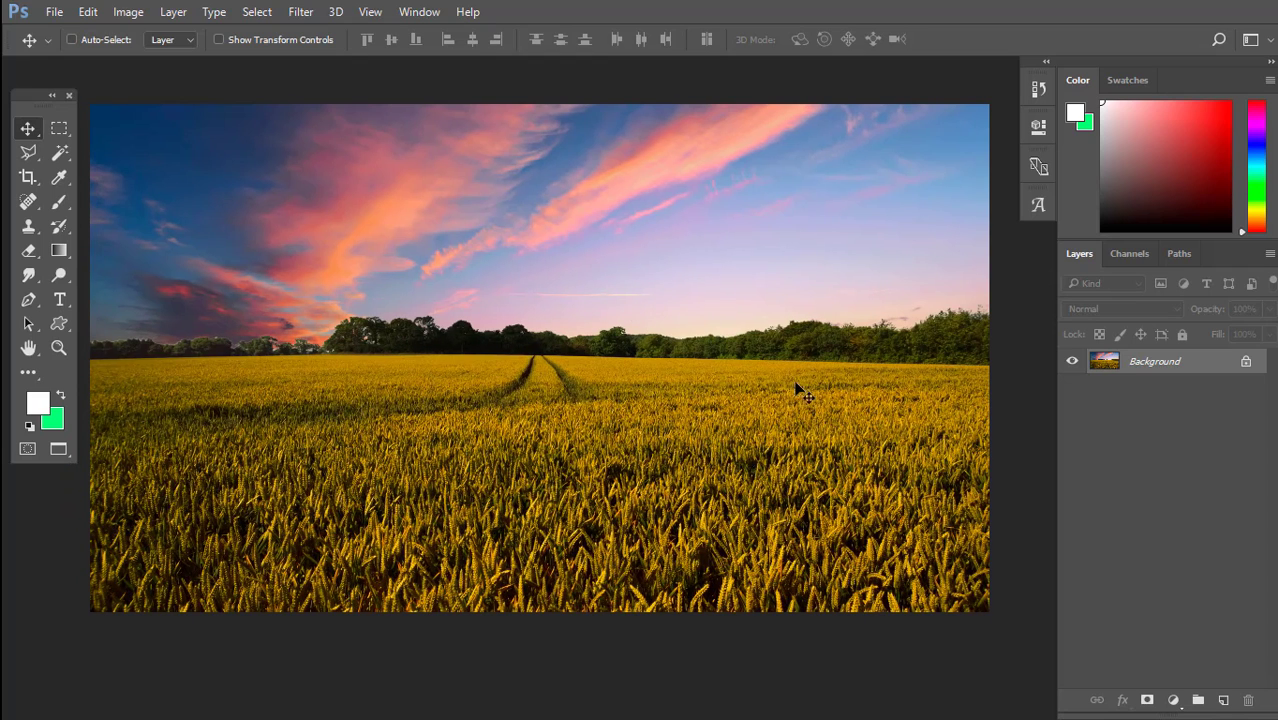
scroll(503, 293, "up", 1)
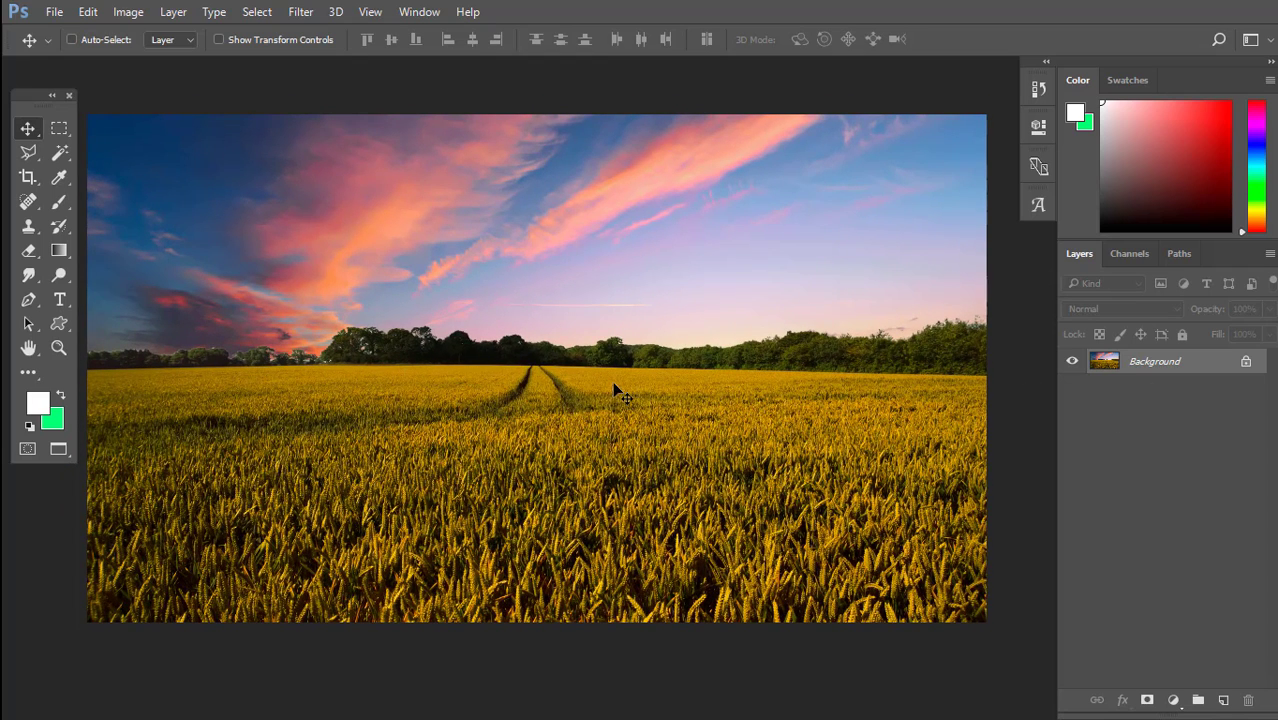
double_click(1189, 370)
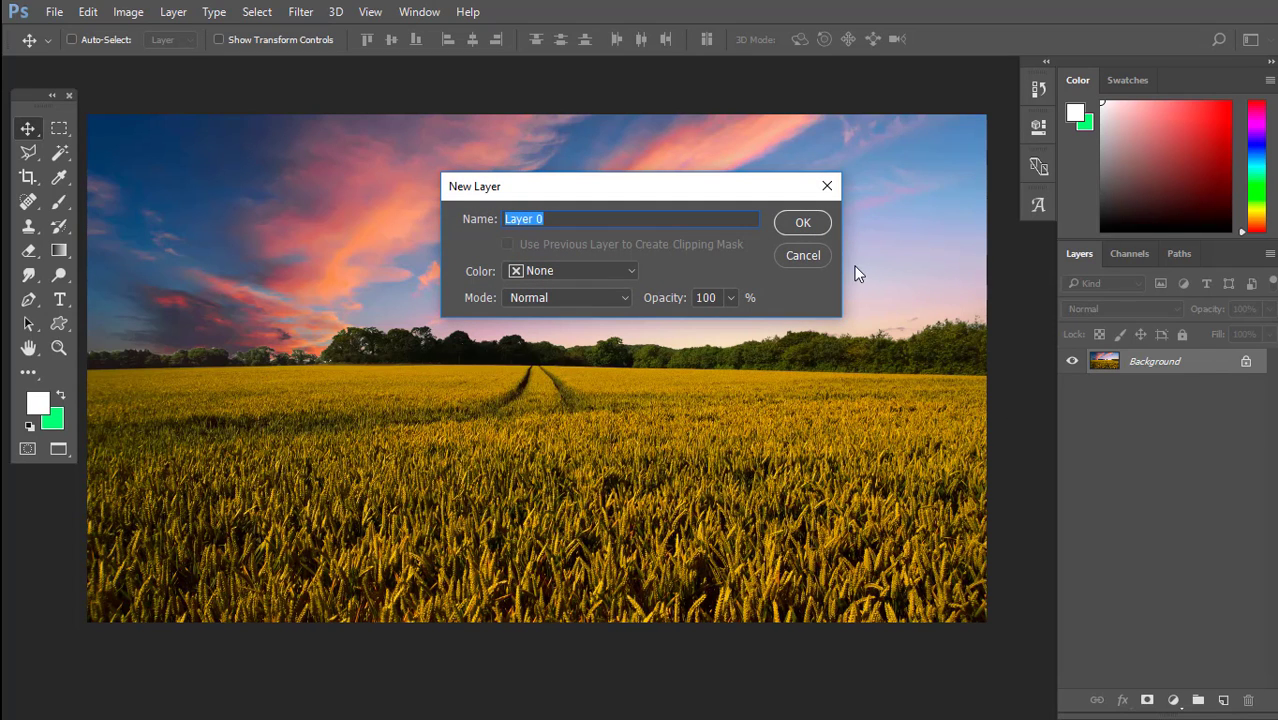
Convert the locked Background into an ordinary layer named BG
left_click(796, 257)
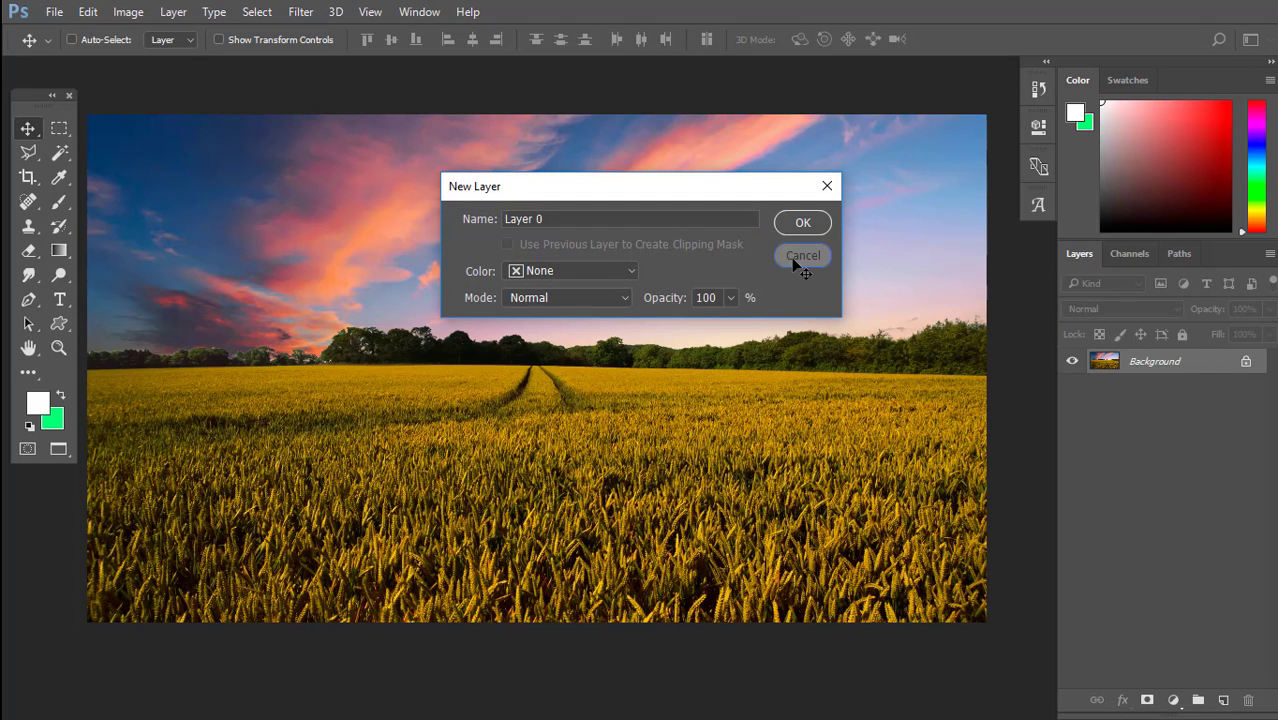
double_click(1178, 373)
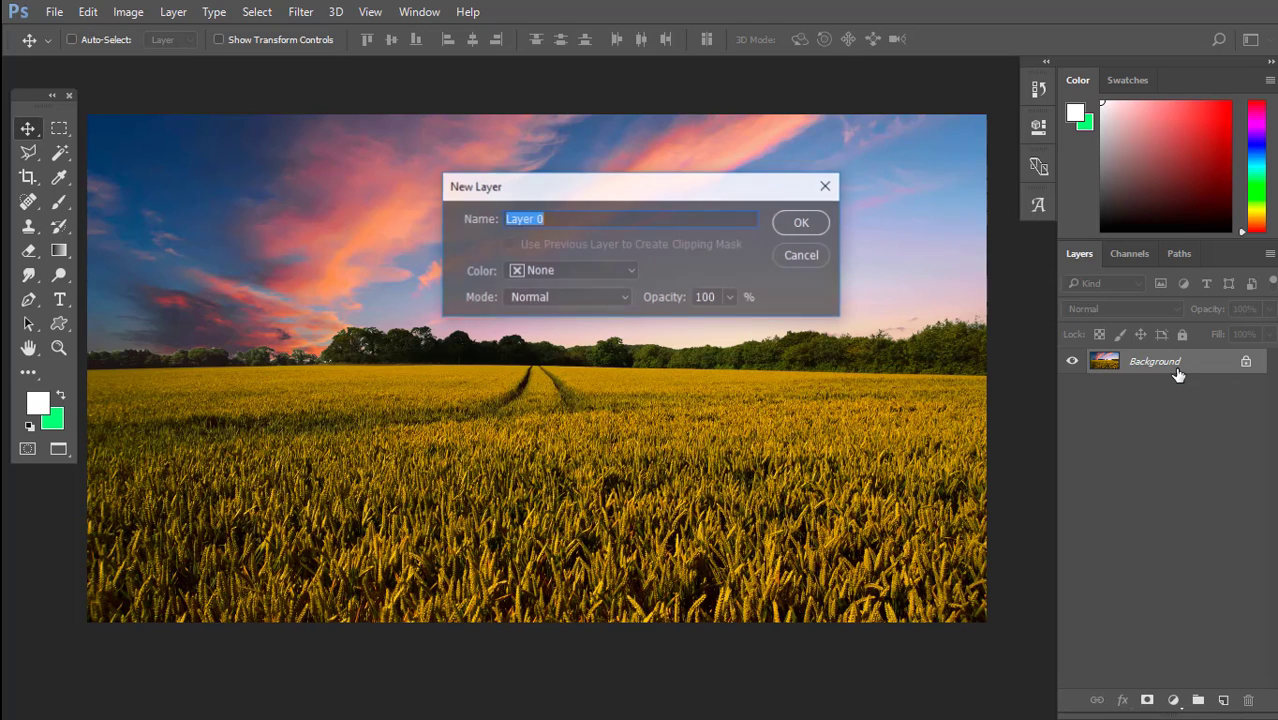
left_click_drag(554, 196, 391, 222)
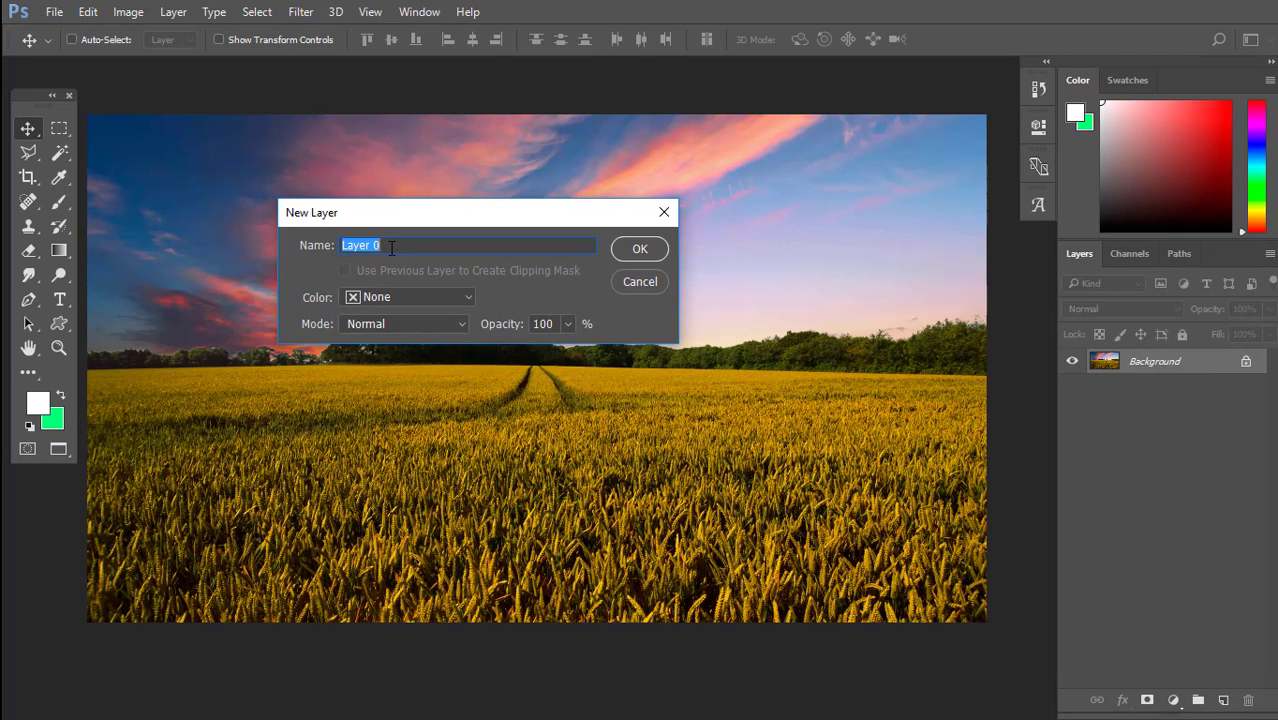
type("BG")
key("Return")
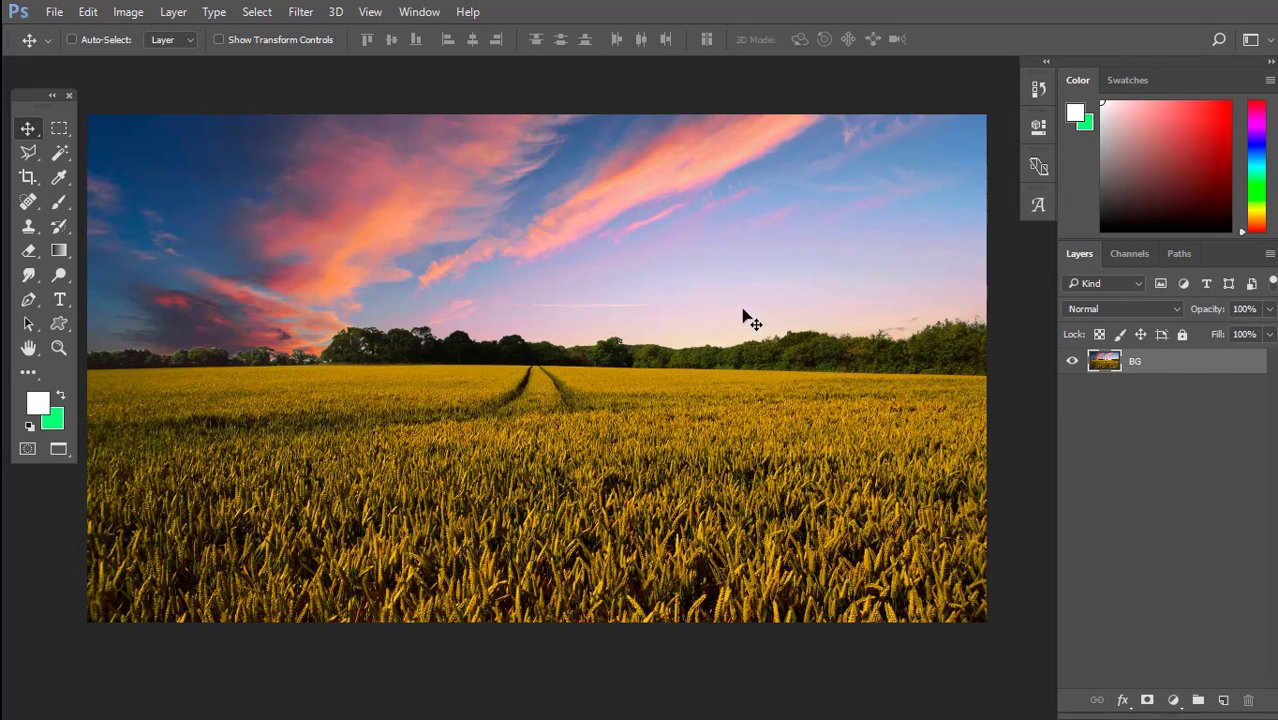
left_click_drag(492, 295, 504, 295)
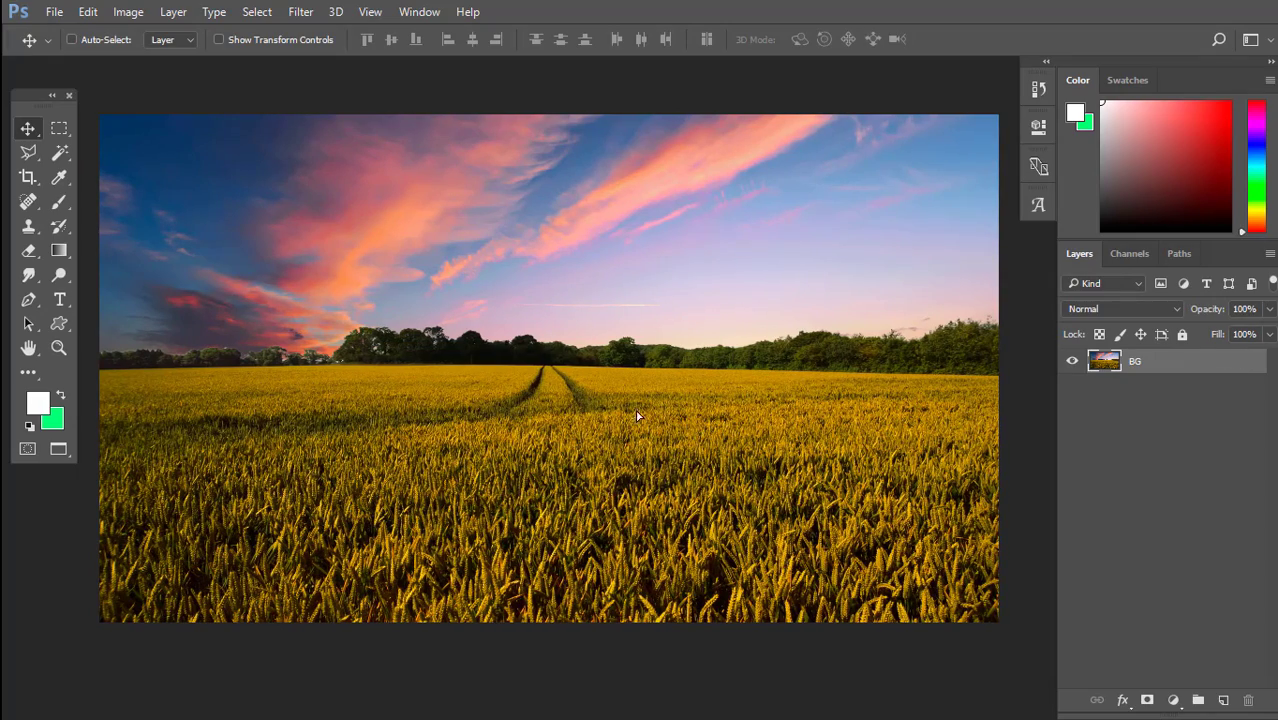
left_click_drag(770, 366, 869, 485)
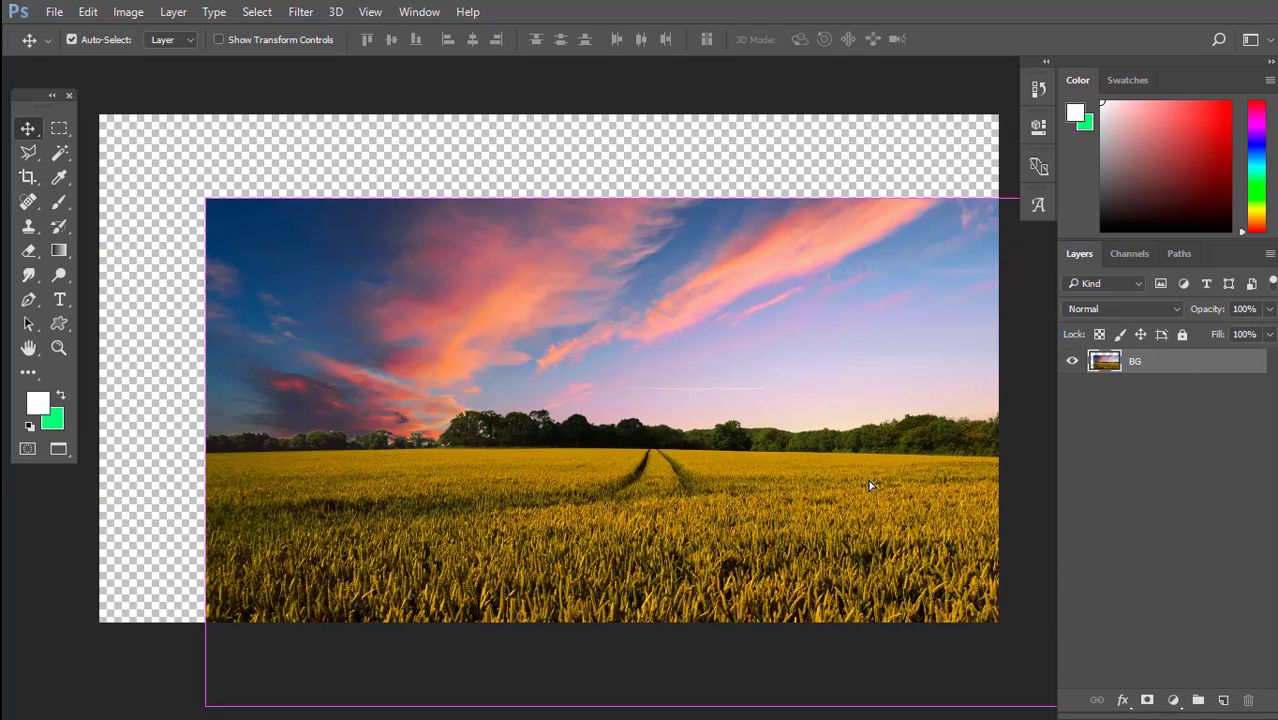
key("ctrl+z")
left_click_drag(802, 408, 789, 372)
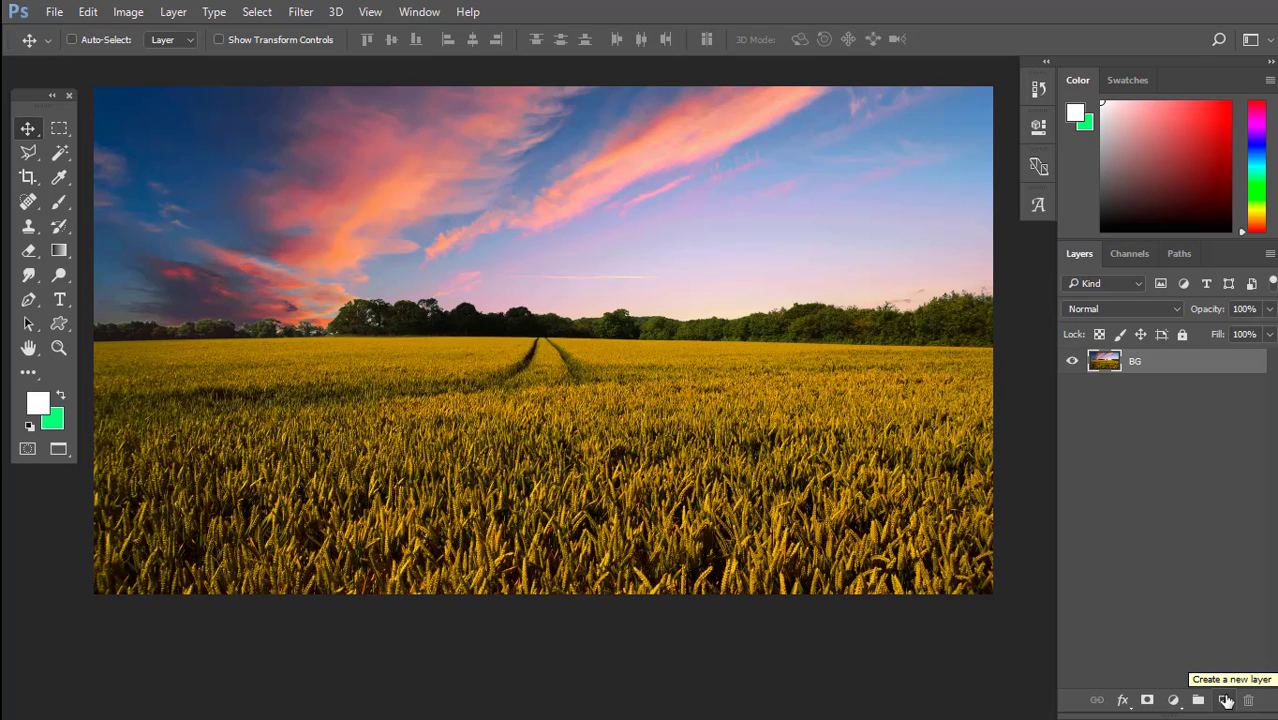
Pan the photo up and switch between the Move and Artboard tools
scroll(696, 351, "up", 1)
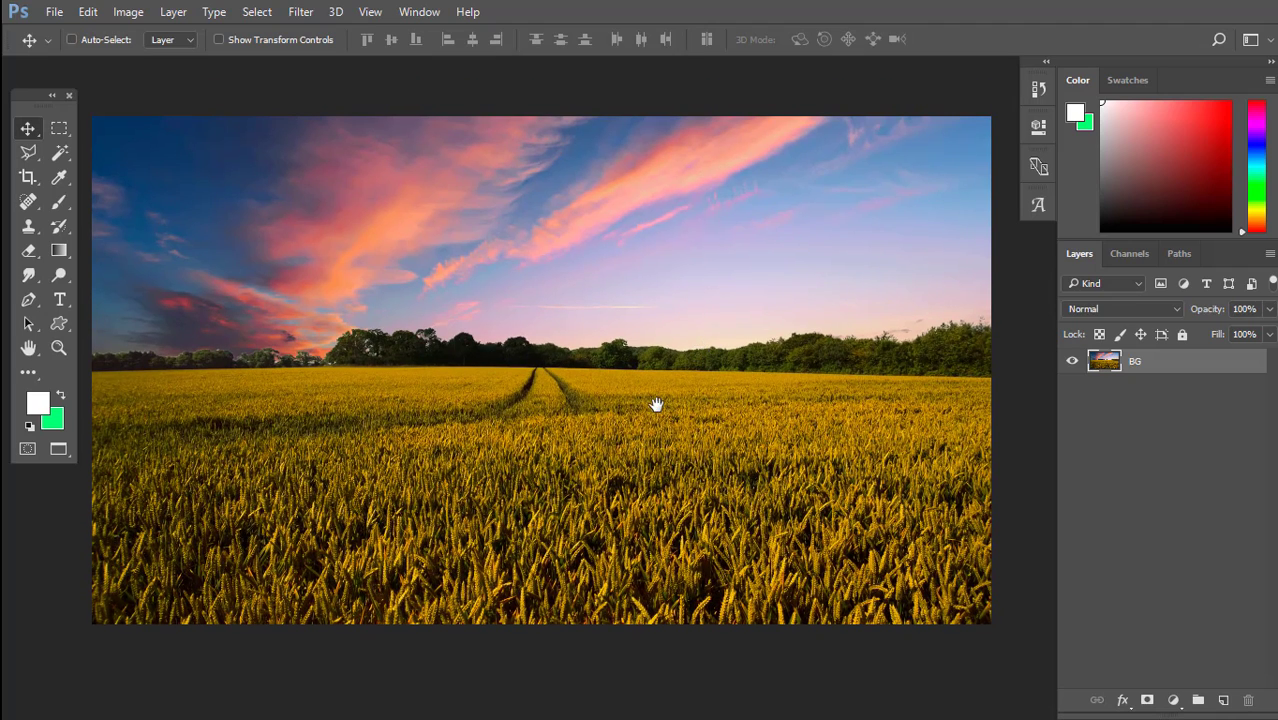
left_click_drag(656, 405, 659, 368)
right_click(28, 130)
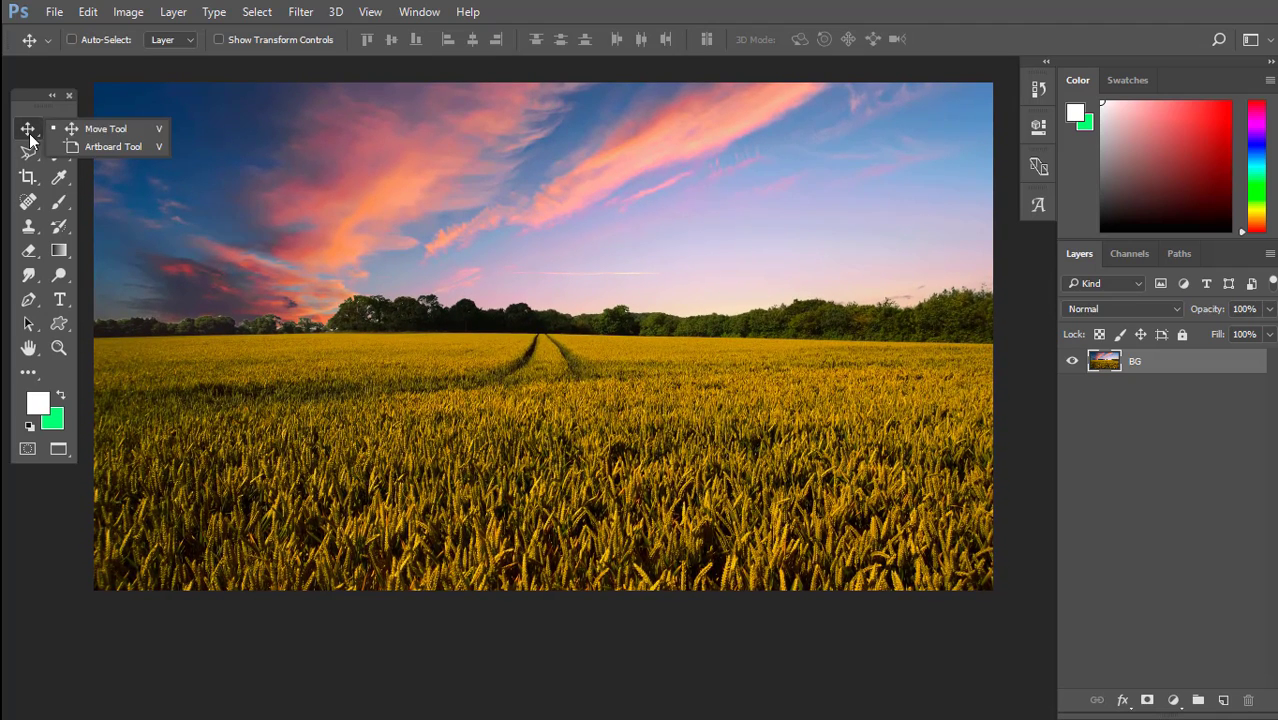
left_click(91, 146)
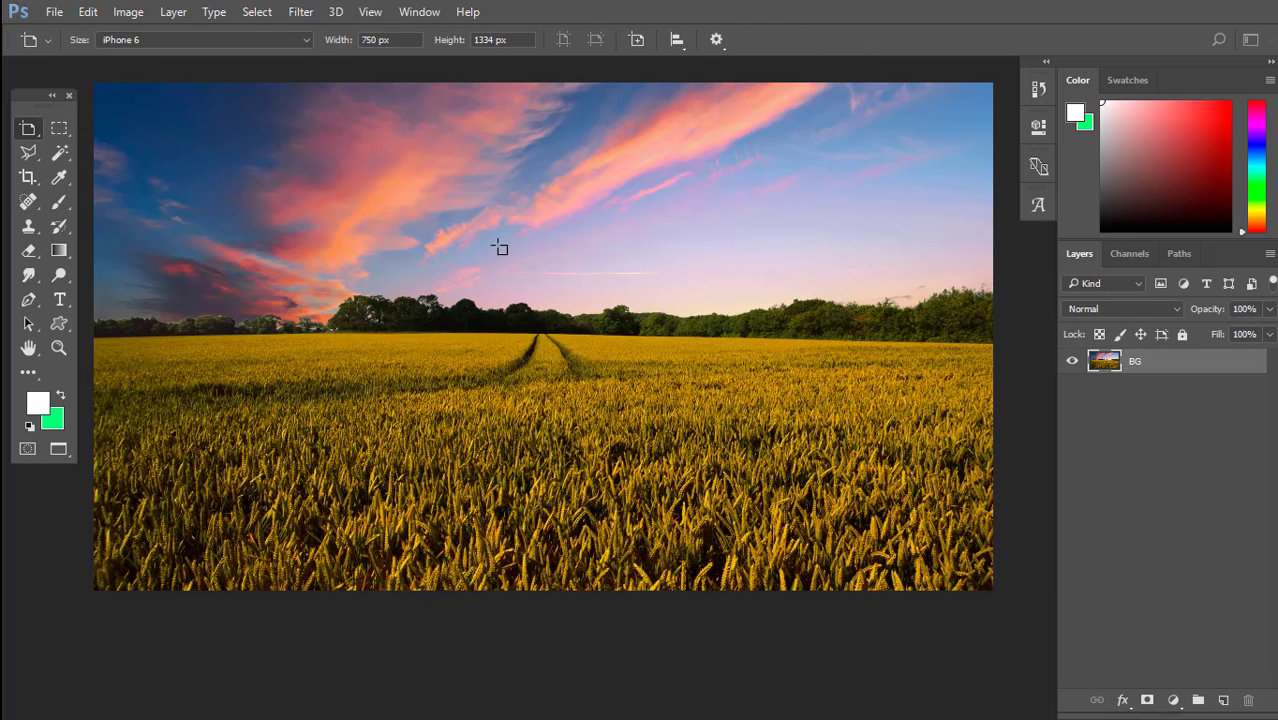
key("v")
mouse_move(636, 208)
left_mouse_down()
mouse_move(736, 246)
mouse_move(651, 225)
left_mouse_up()
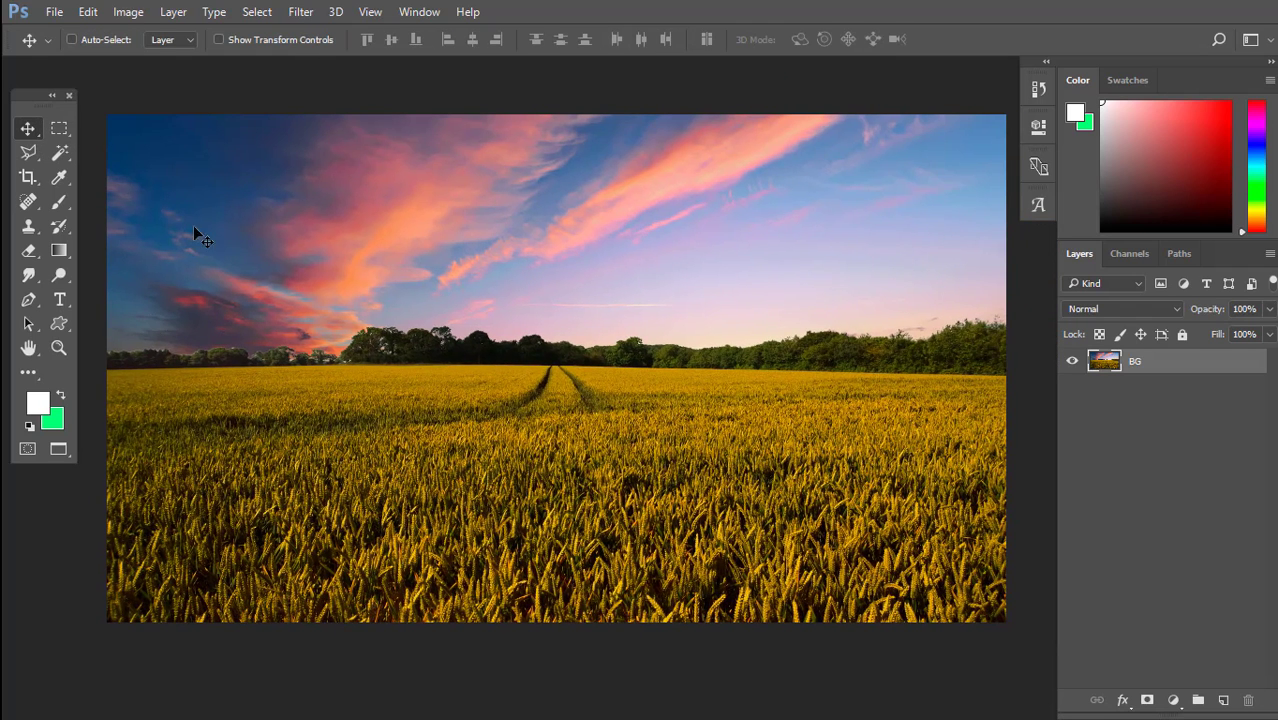
right_click(28, 130)
left_click(91, 146)
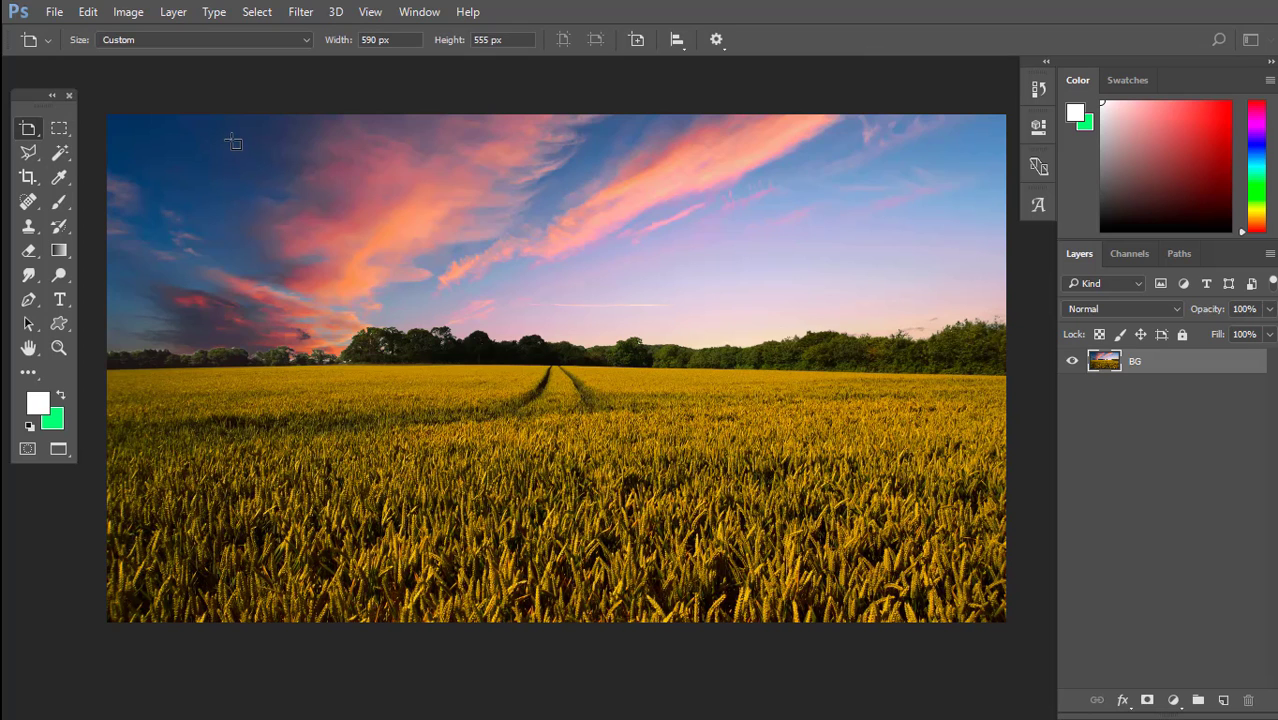
Draw an artboard around the photo and stretch it to 1850 px wide, 1057 px tall
left_click_drag(231, 140, 938, 555)
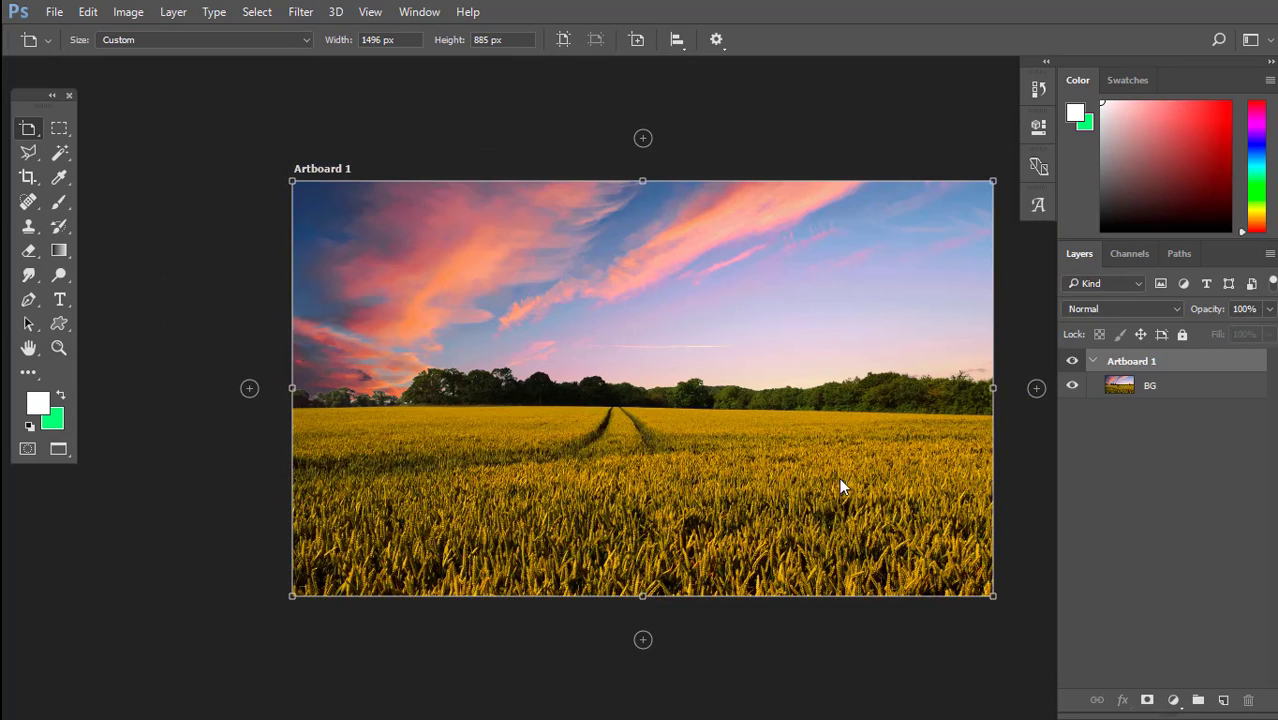
left_click_drag(679, 325, 637, 309)
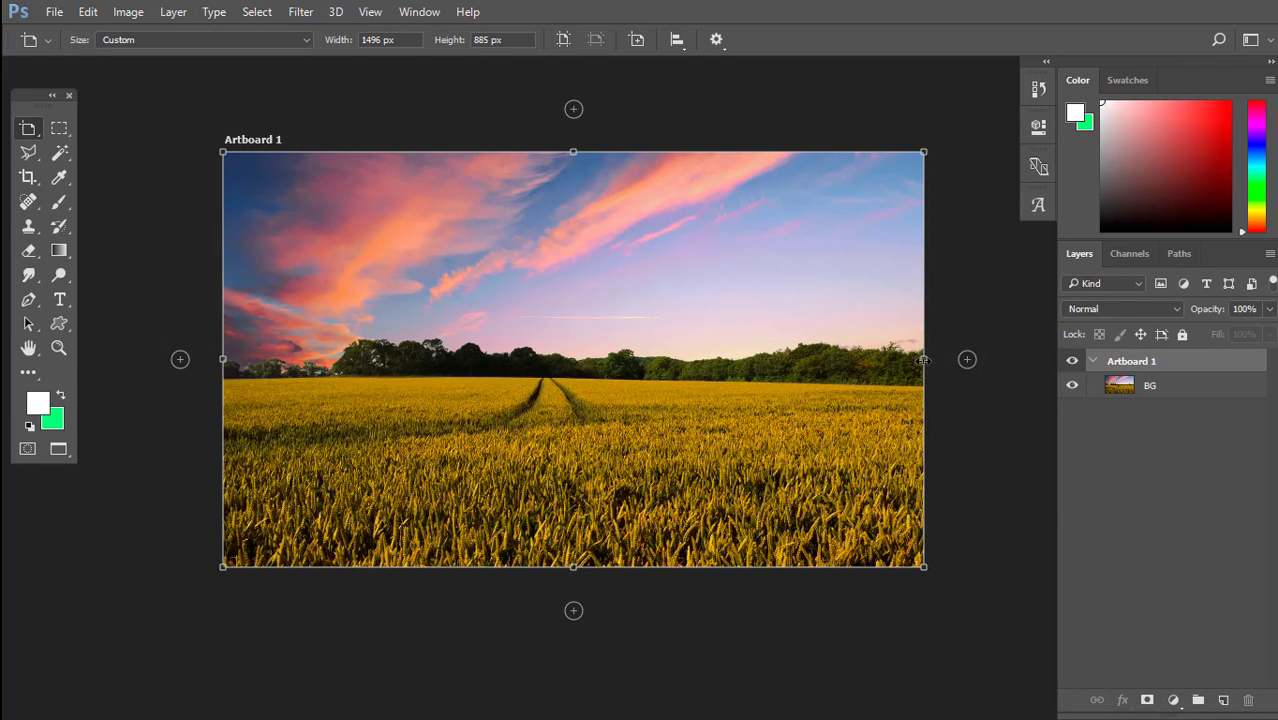
left_click_drag(922, 360, 964, 360)
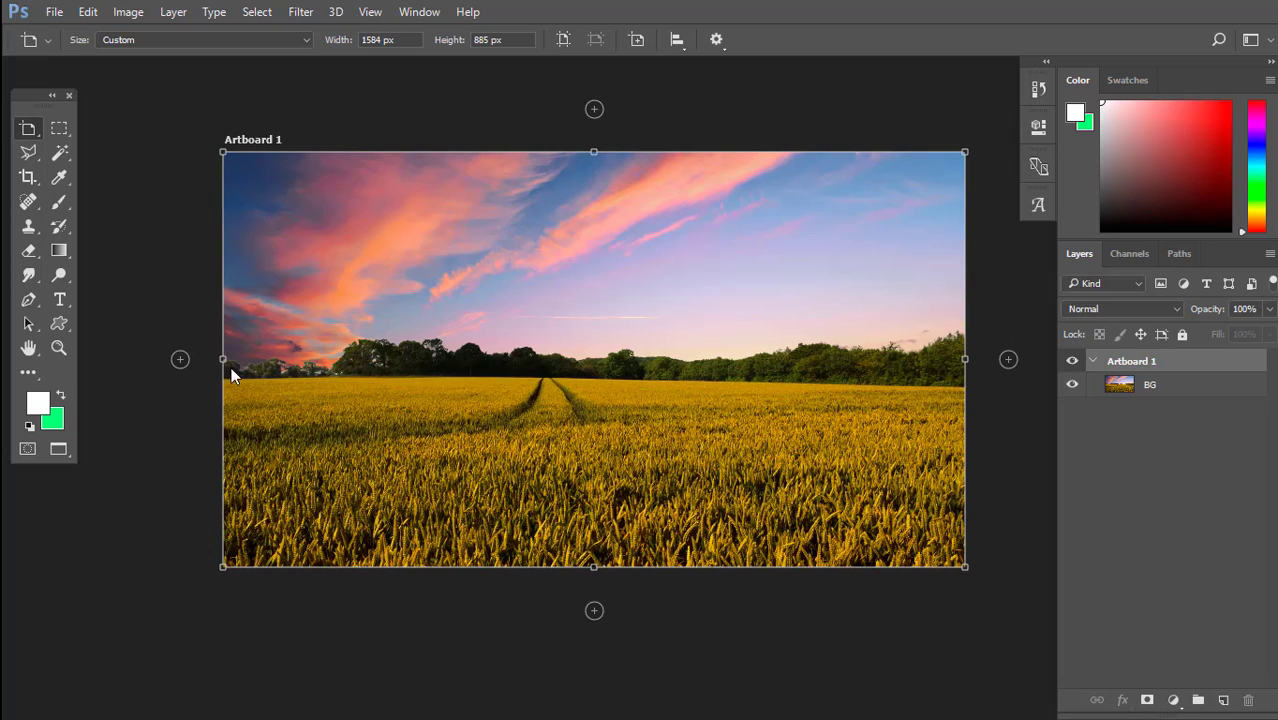
left_click_drag(223, 359, 98, 360)
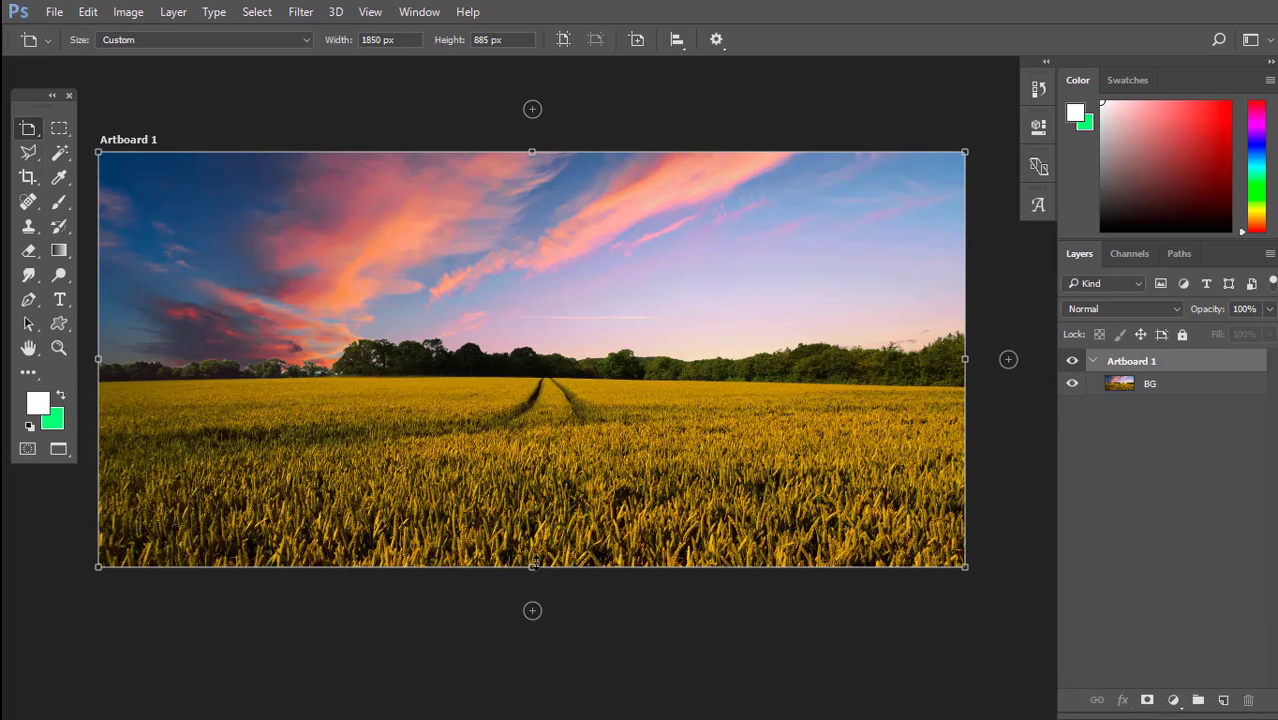
left_click_drag(532, 567, 574, 575)
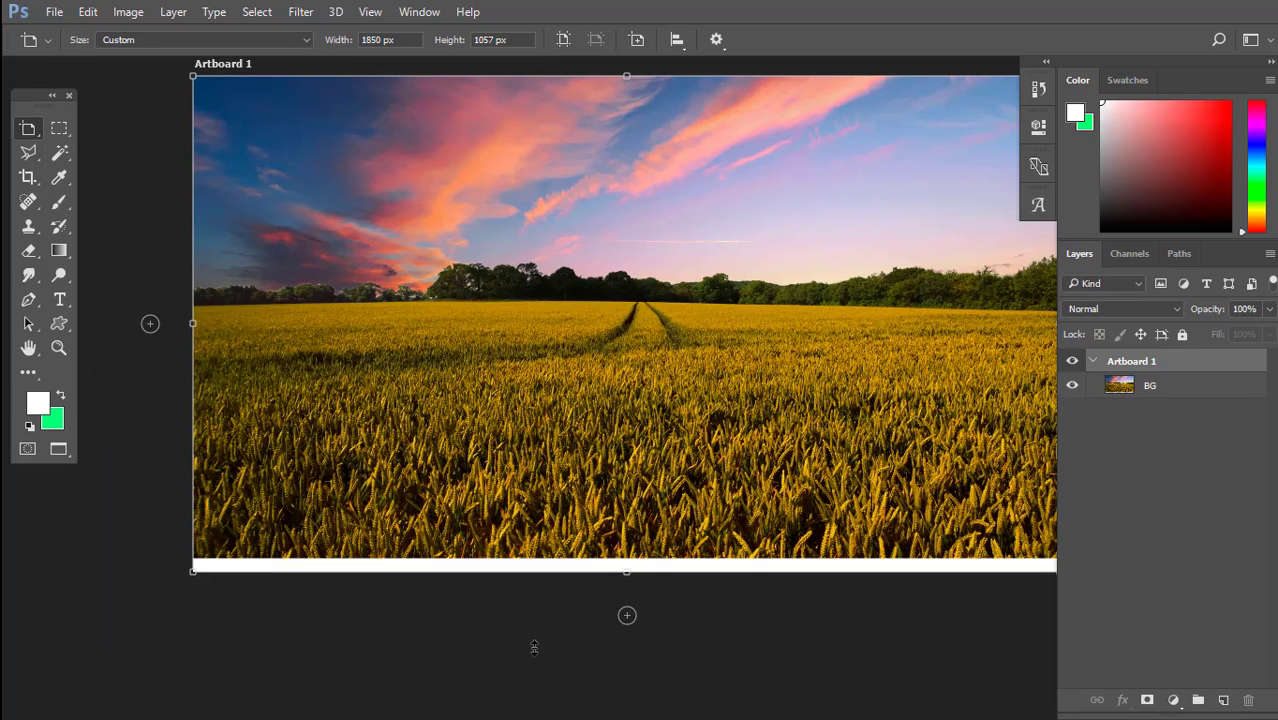
left_click_drag(613, 456, 547, 452)
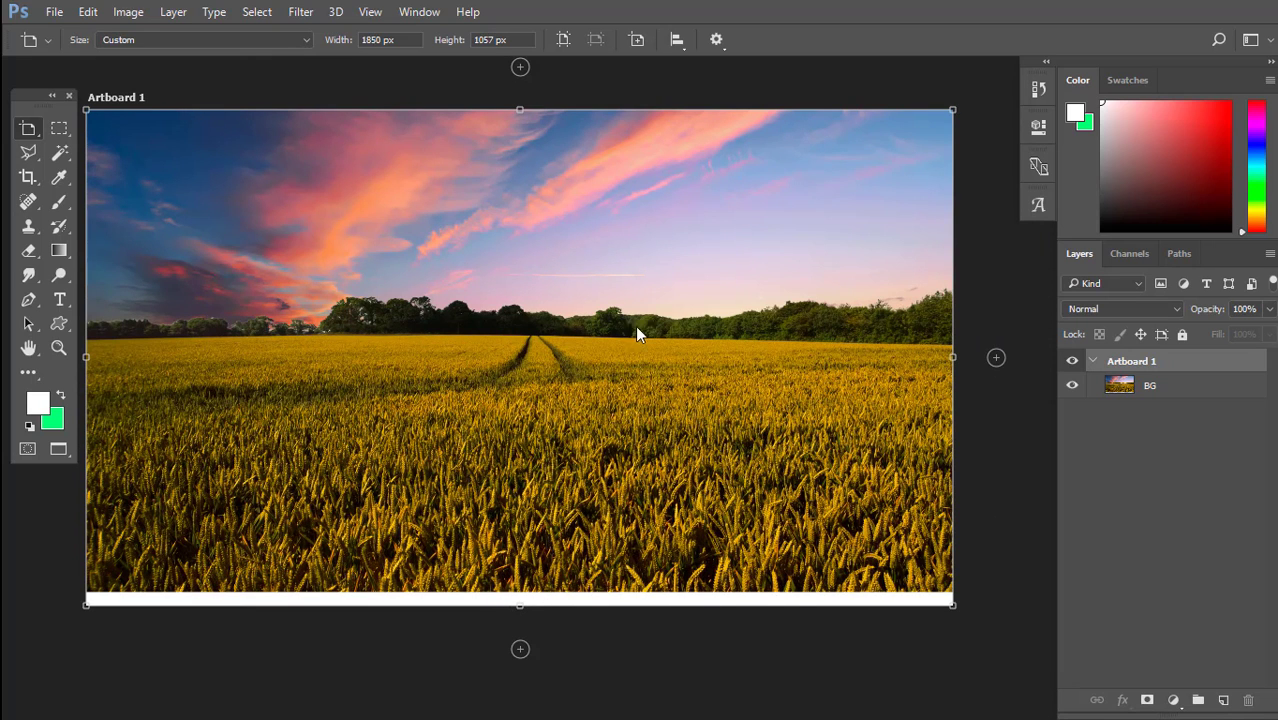
left_click_drag(604, 320, 600, 298)
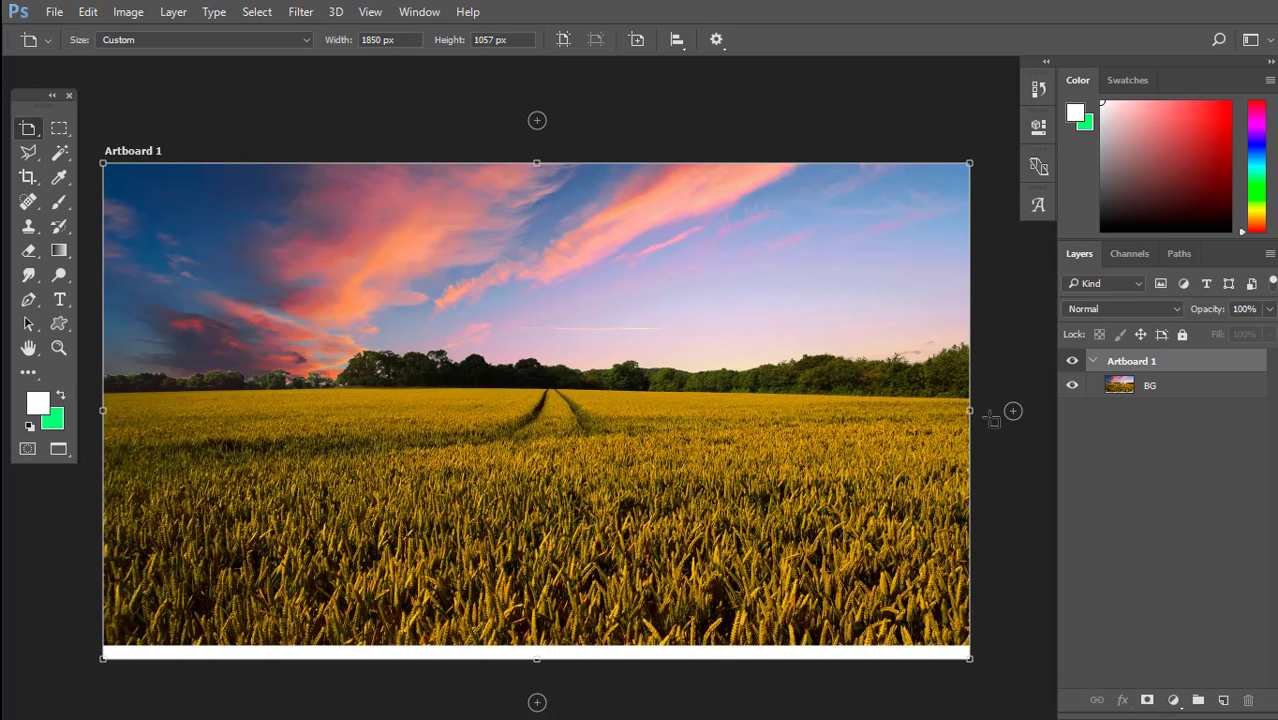
Toggle Artboard 1 to reveal BG, return to the Move Tool, and bring up the artboard's properties
left_click(1092, 362)
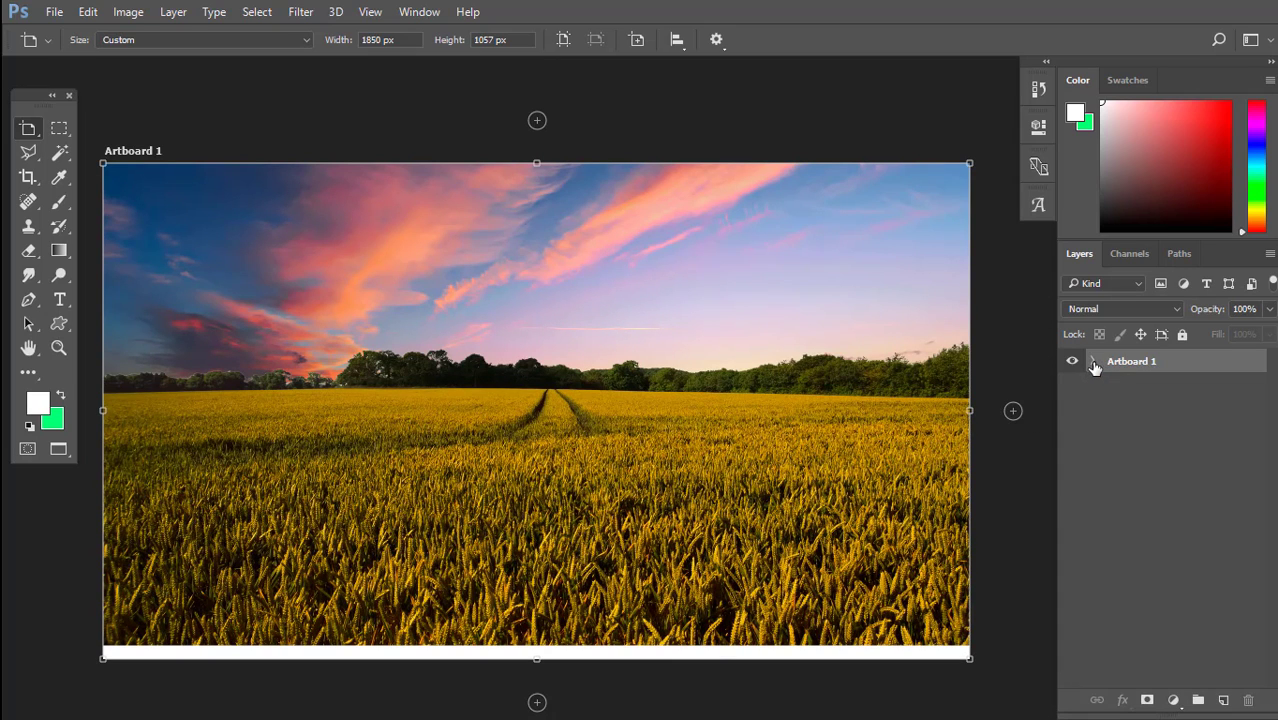
left_click(1093, 363)
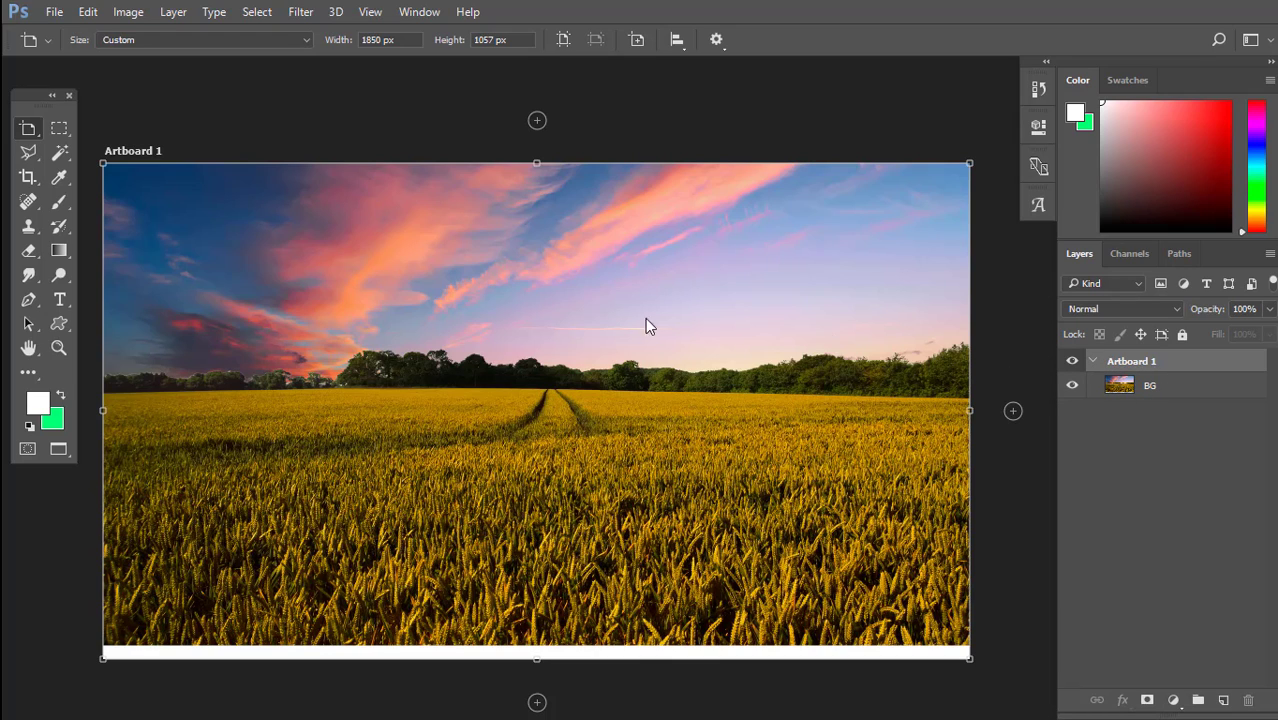
scroll(400, 291, "down", 1)
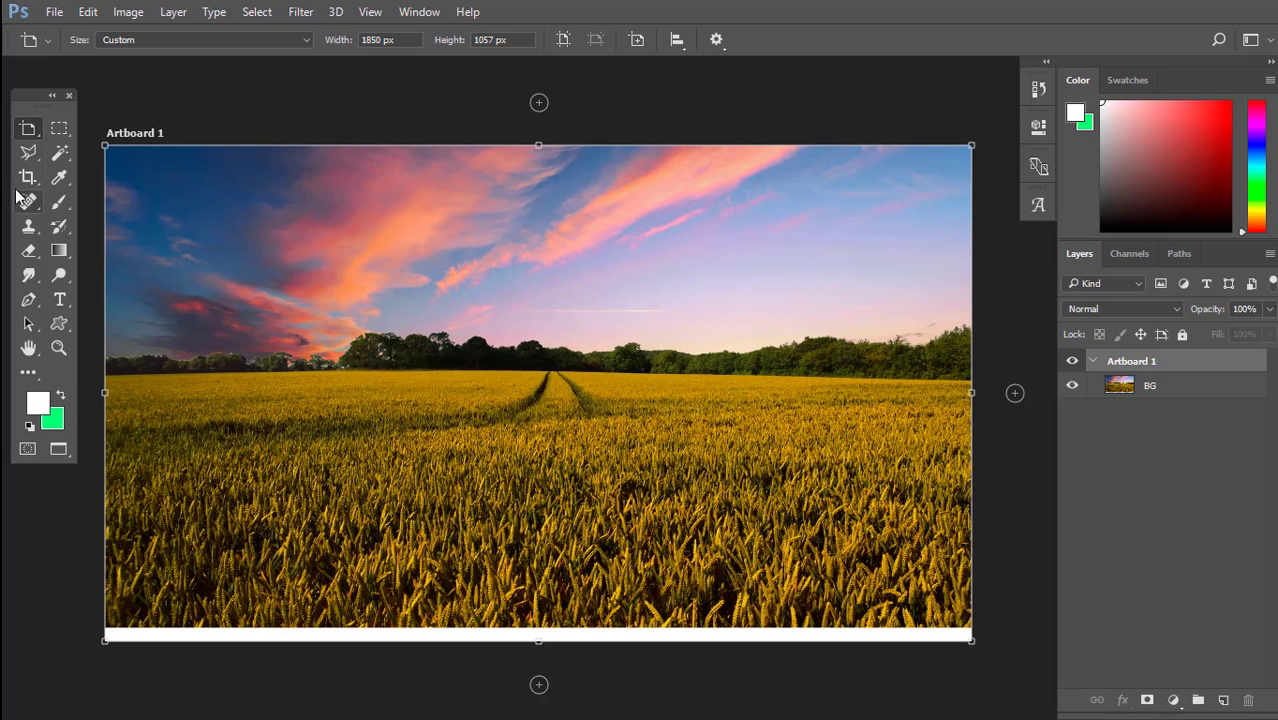
right_click(22, 136)
left_click(70, 129)
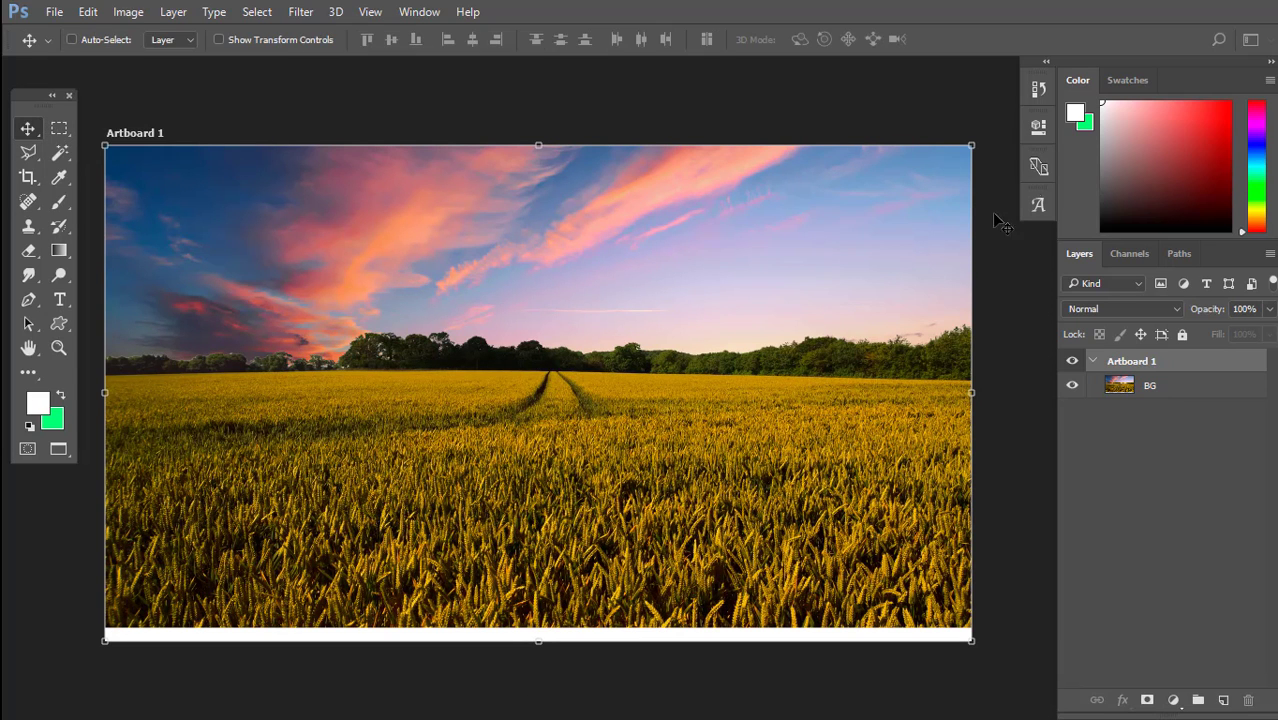
left_click(1042, 124)
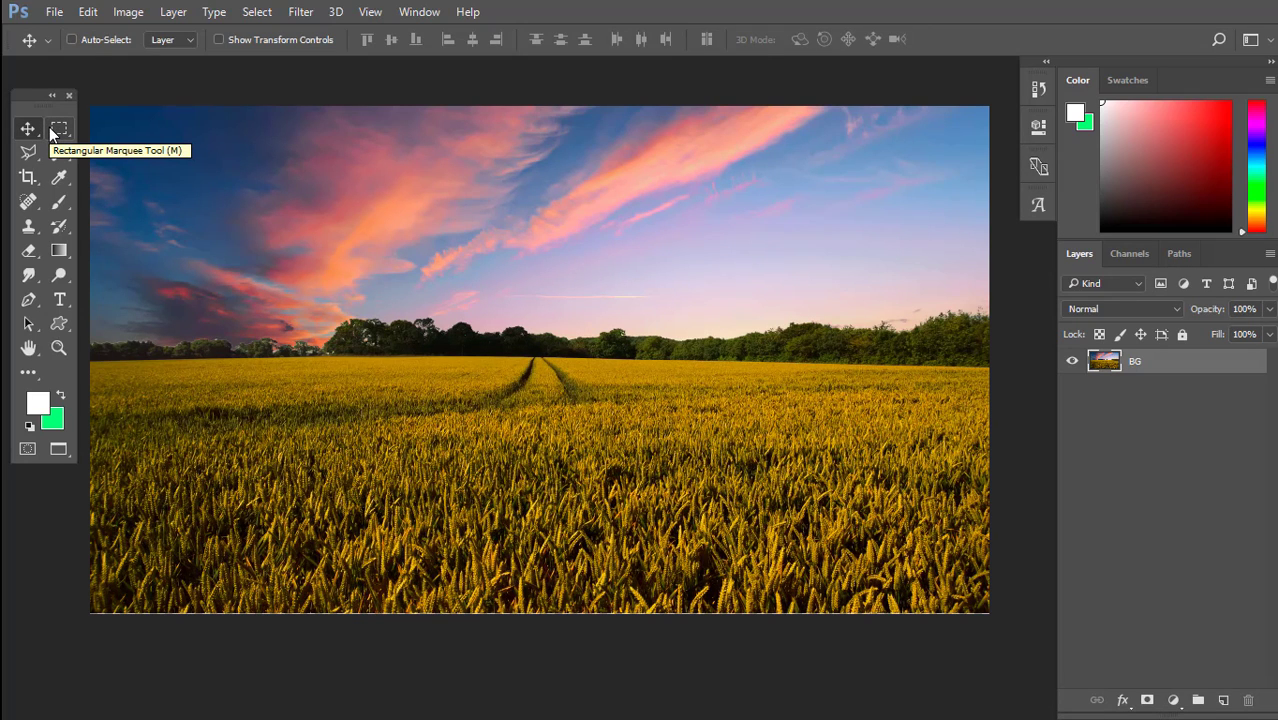
Pick the Rectangular Marquee, add Layer 1 above BG, and select a rectangle across the photo's centre
left_click(52, 130)
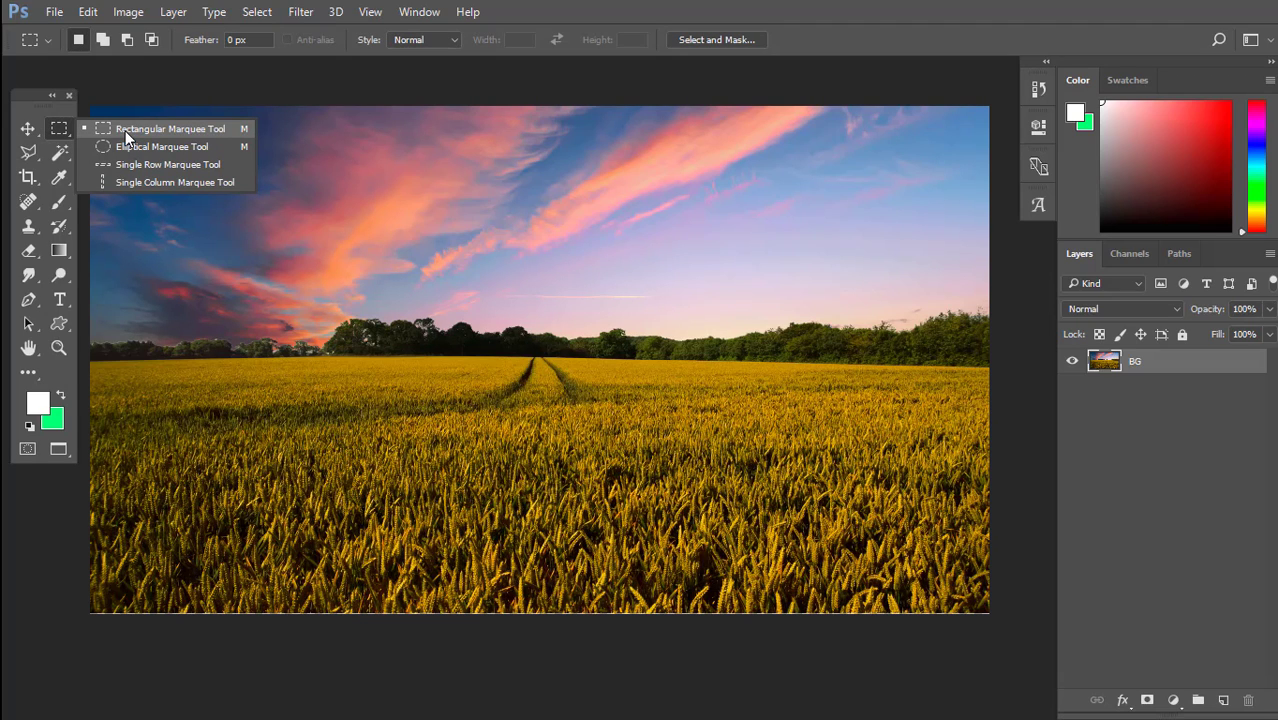
left_click(125, 131)
left_click_drag(451, 217, 459, 234)
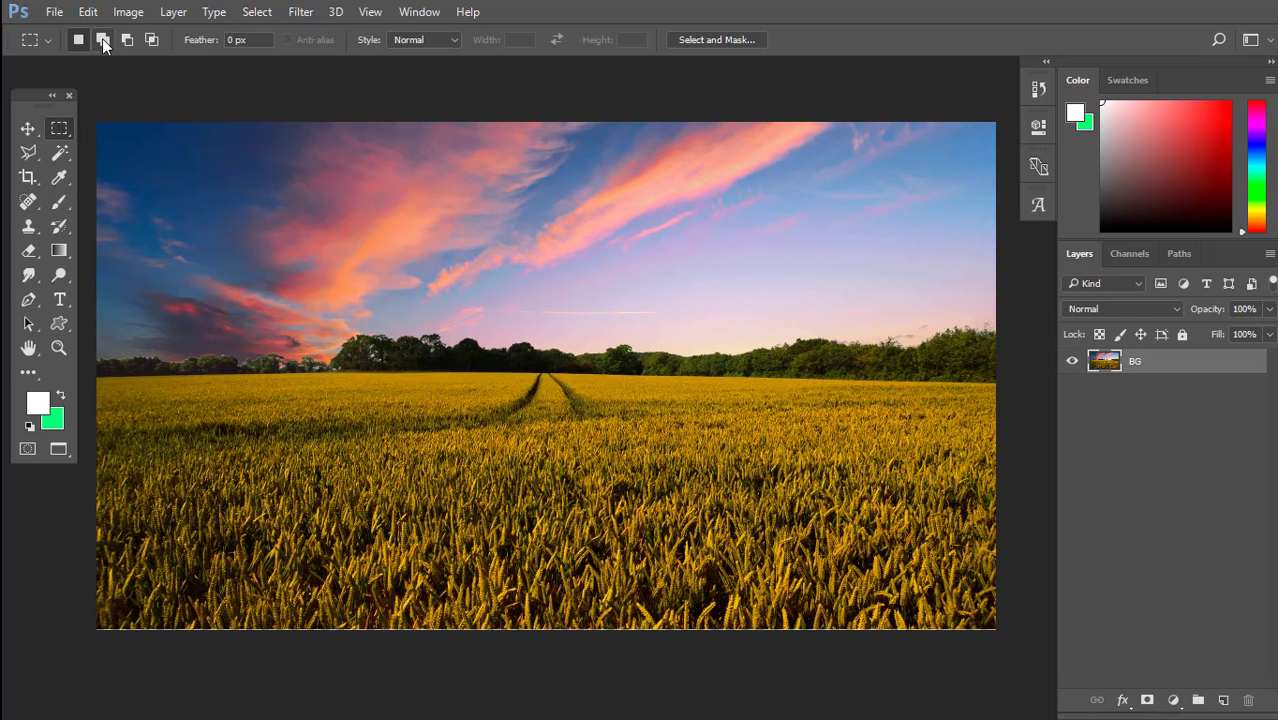
left_click(1223, 700)
left_click_drag(670, 330, 565, 300)
left_click_drag(199, 177, 773, 484)
Test-fill the rectangular selection with white brush strokes on Layer 1, then remove the paint
key("ctrl+d")
left_click_drag(620, 374, 628, 371)
key("ctrl+z")
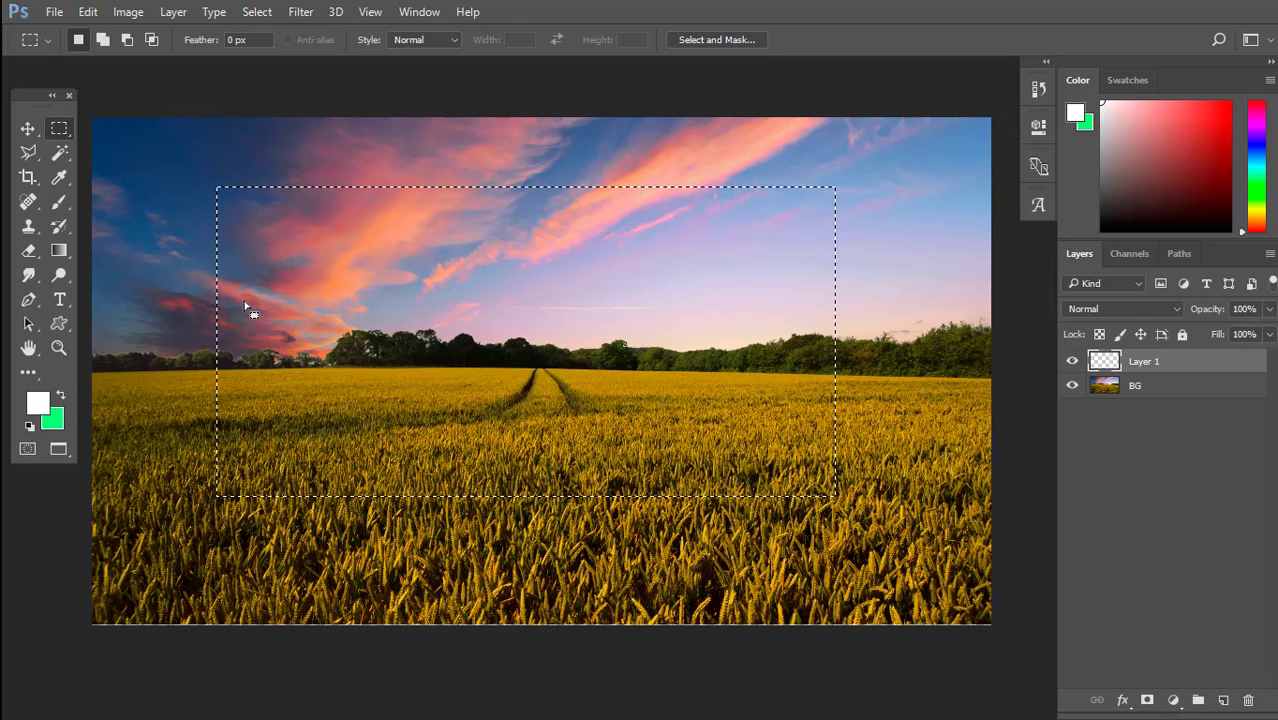
key("b")
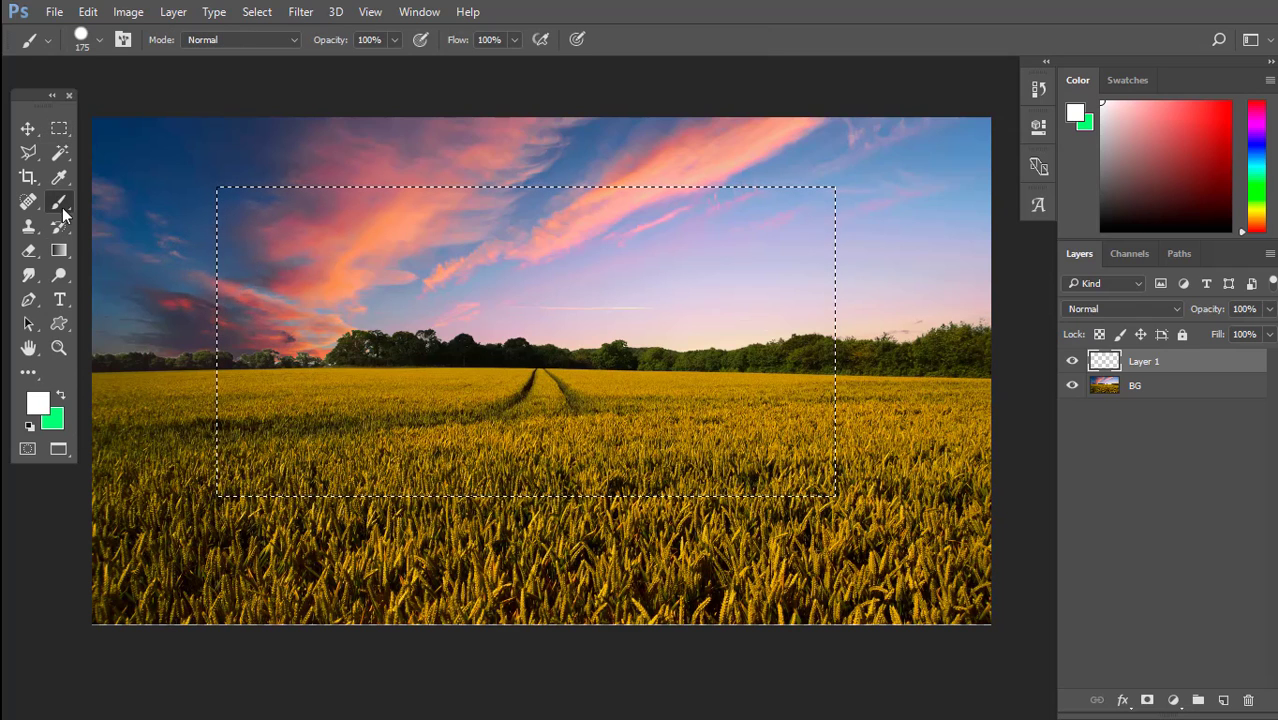
mouse_move(350, 245)
left_mouse_down()
mouse_move(228, 246)
mouse_move(534, 163)
mouse_move(609, 179)
mouse_move(464, 313)
mouse_move(292, 377)
mouse_move(537, 279)
mouse_move(927, 205)
left_mouse_up()
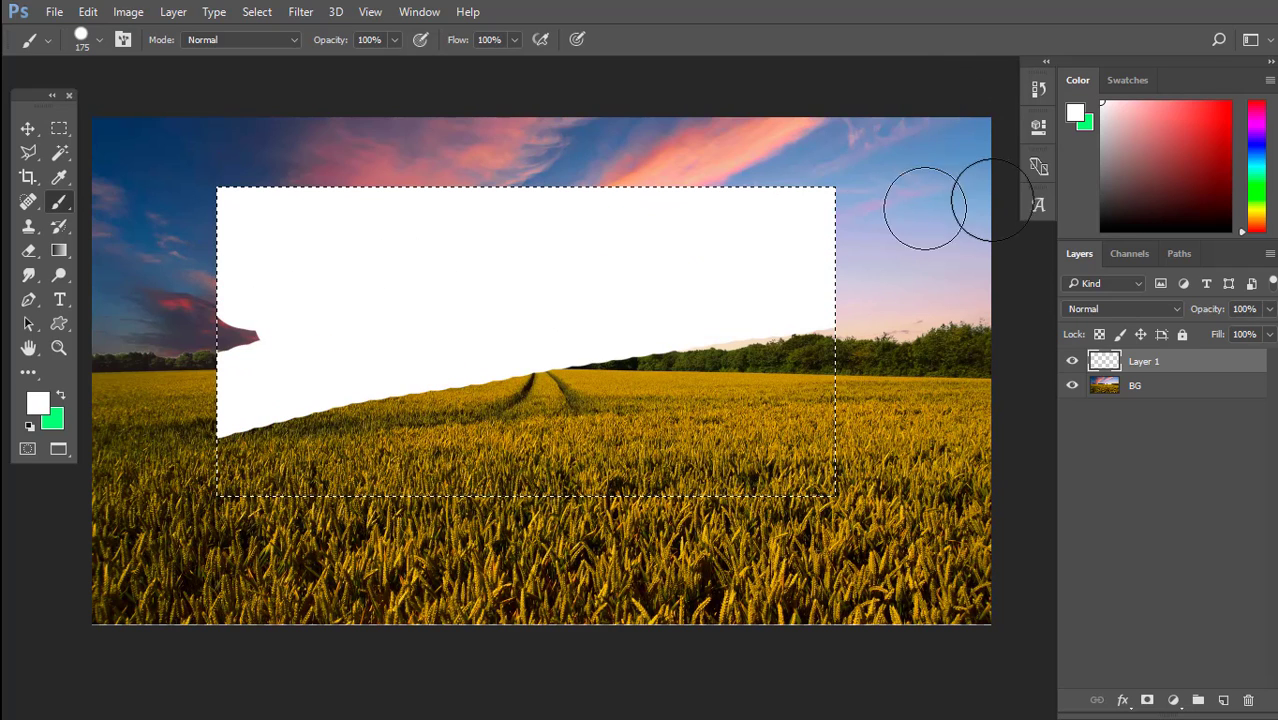
mouse_move(230, 440)
left_mouse_down()
mouse_move(707, 400)
mouse_move(916, 312)
mouse_move(251, 509)
mouse_move(998, 499)
mouse_move(724, 428)
mouse_move(812, 365)
left_mouse_up()
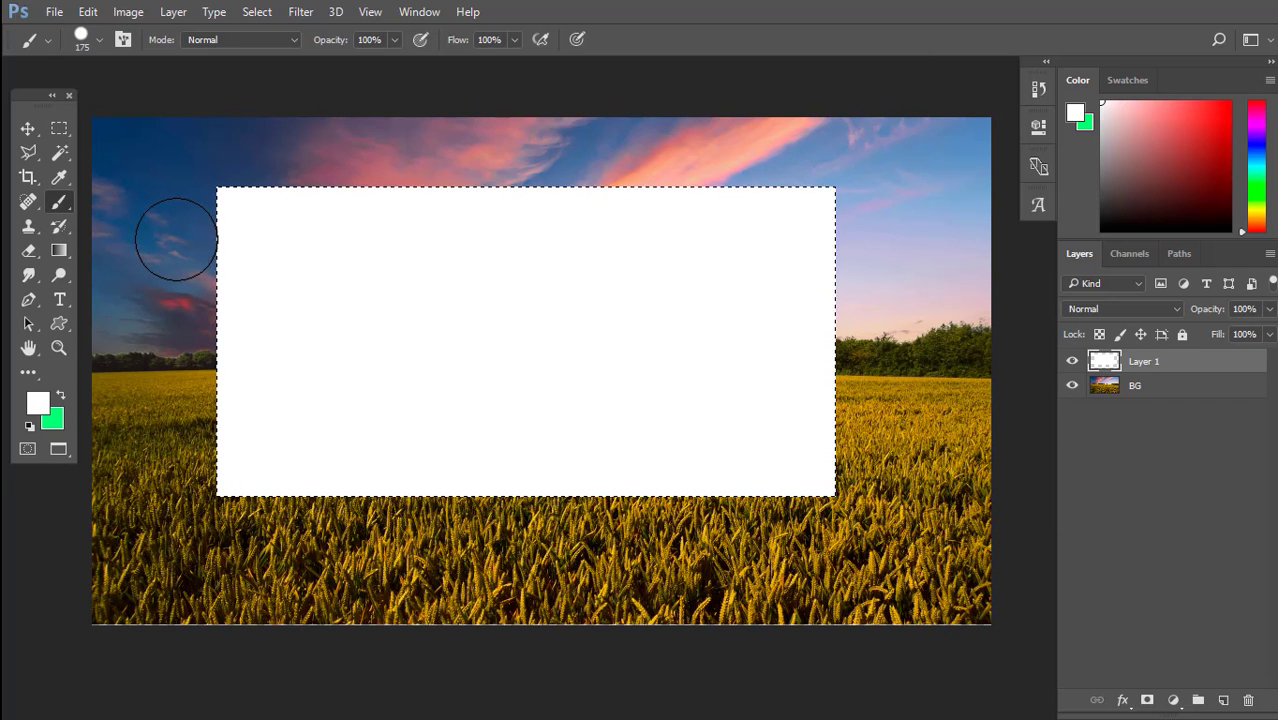
key("Delete")
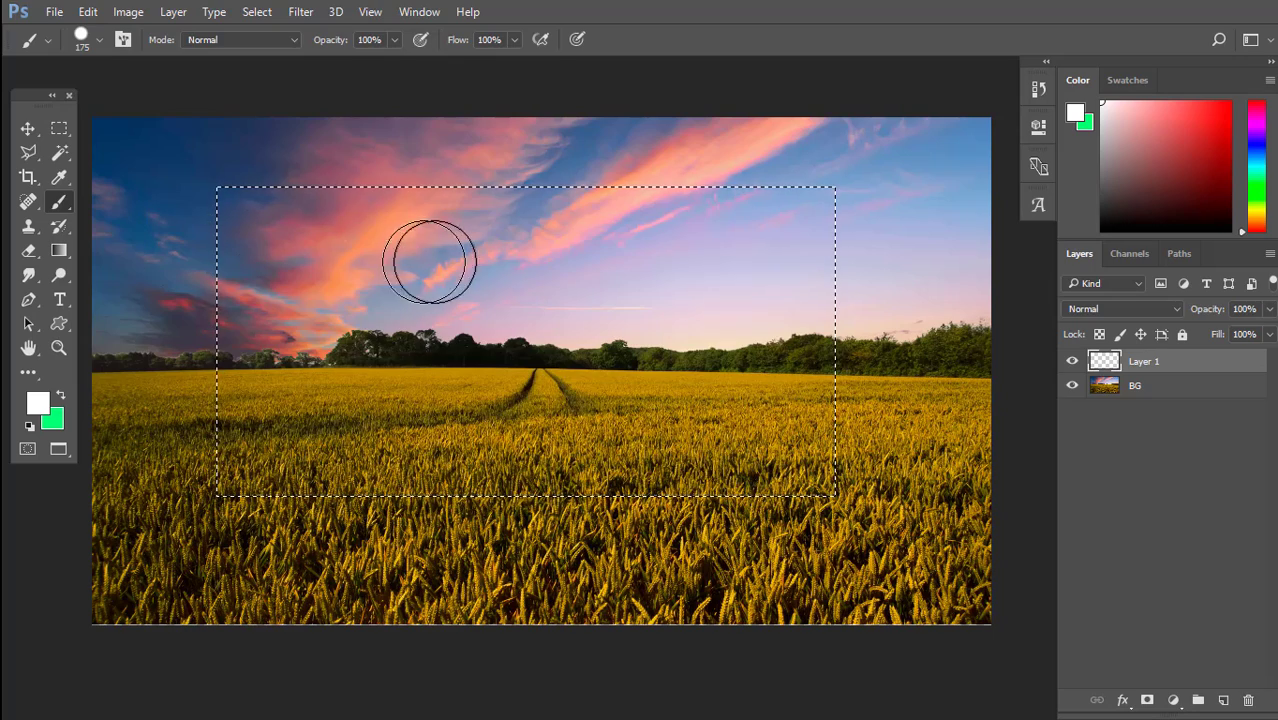
mouse_move(428, 257)
left_mouse_down()
mouse_move(513, 240)
mouse_move(352, 340)
mouse_move(360, 358)
left_mouse_up()
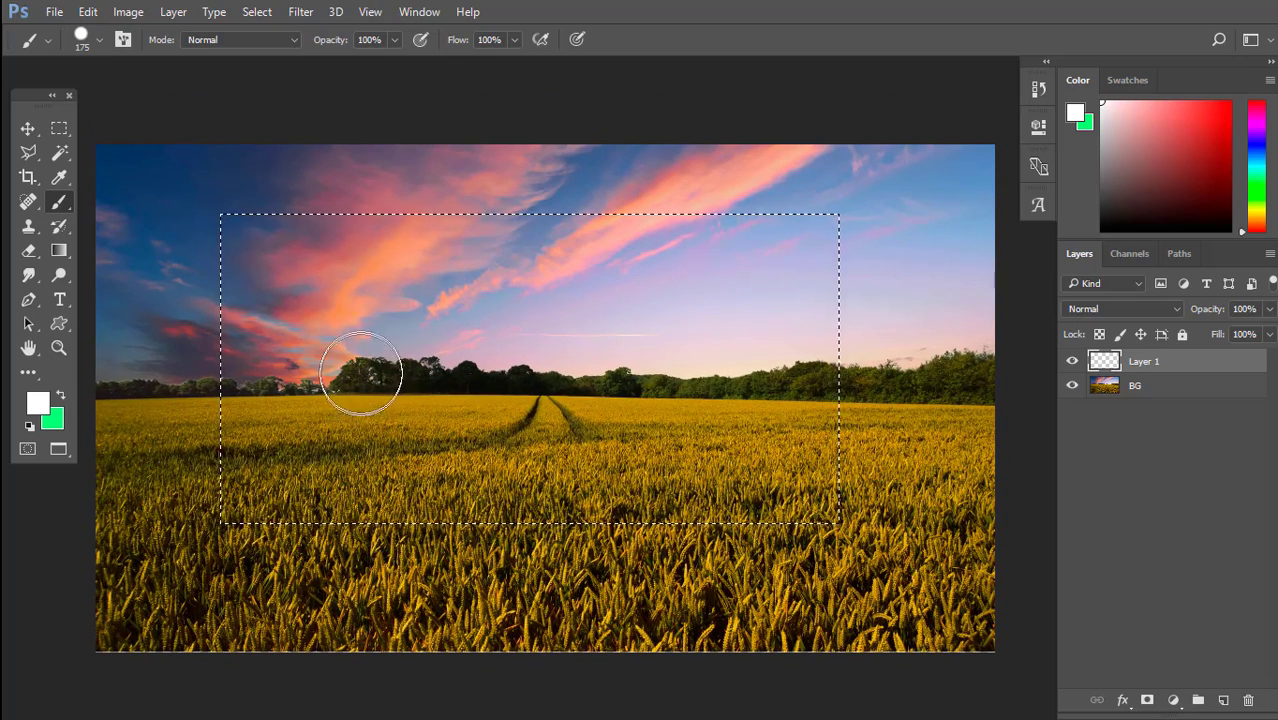
Set the marquee to Subtract from selection and test-paint the frame-shaped selection white, then undo
left_click(59, 131)
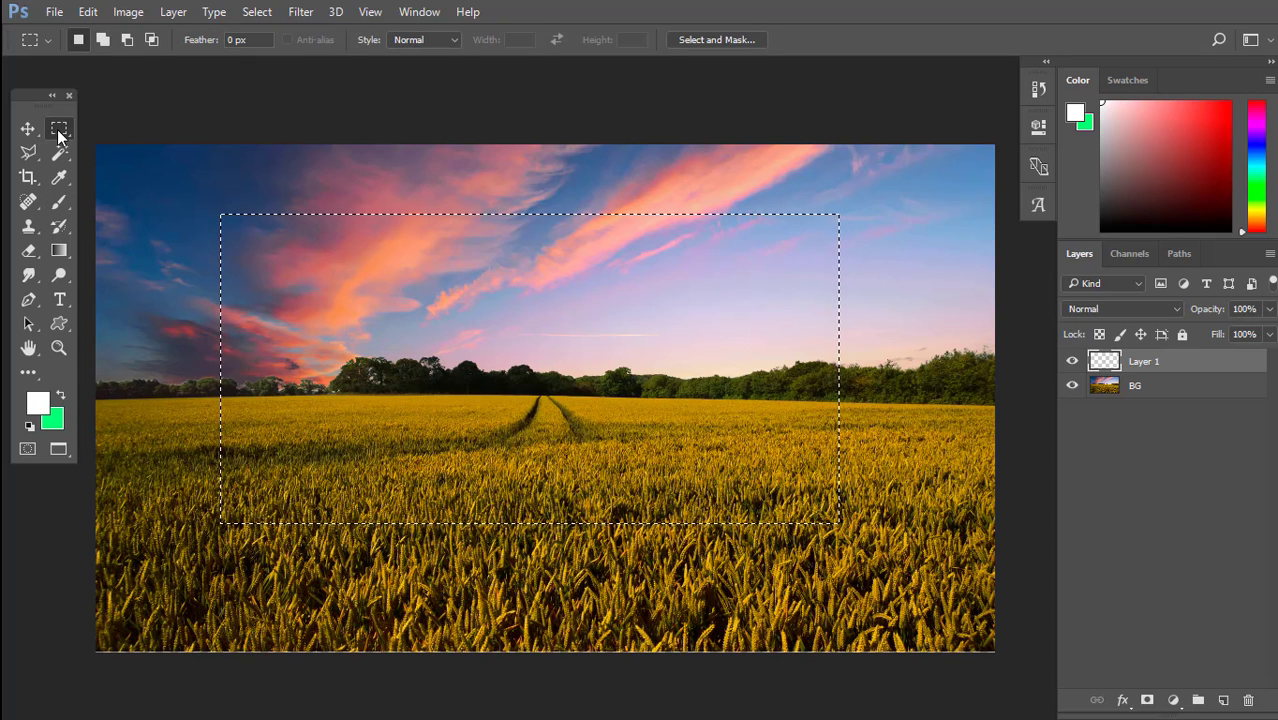
left_click(134, 41)
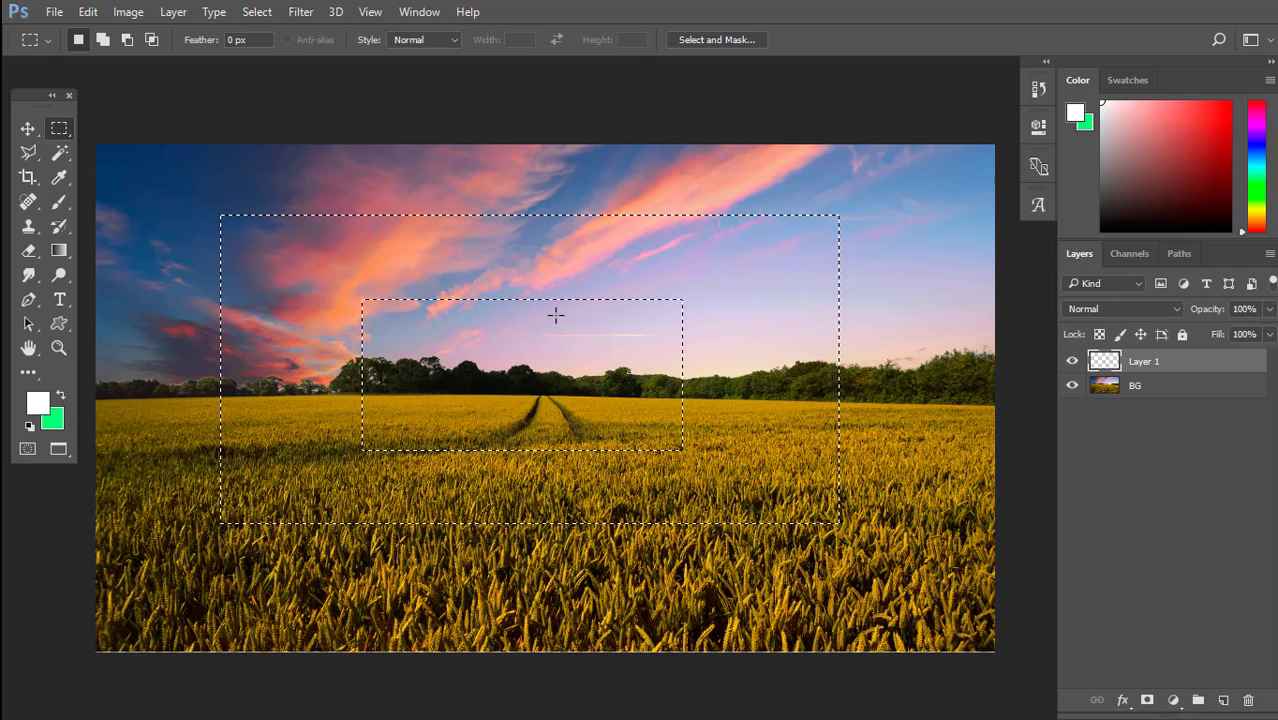
key("b")
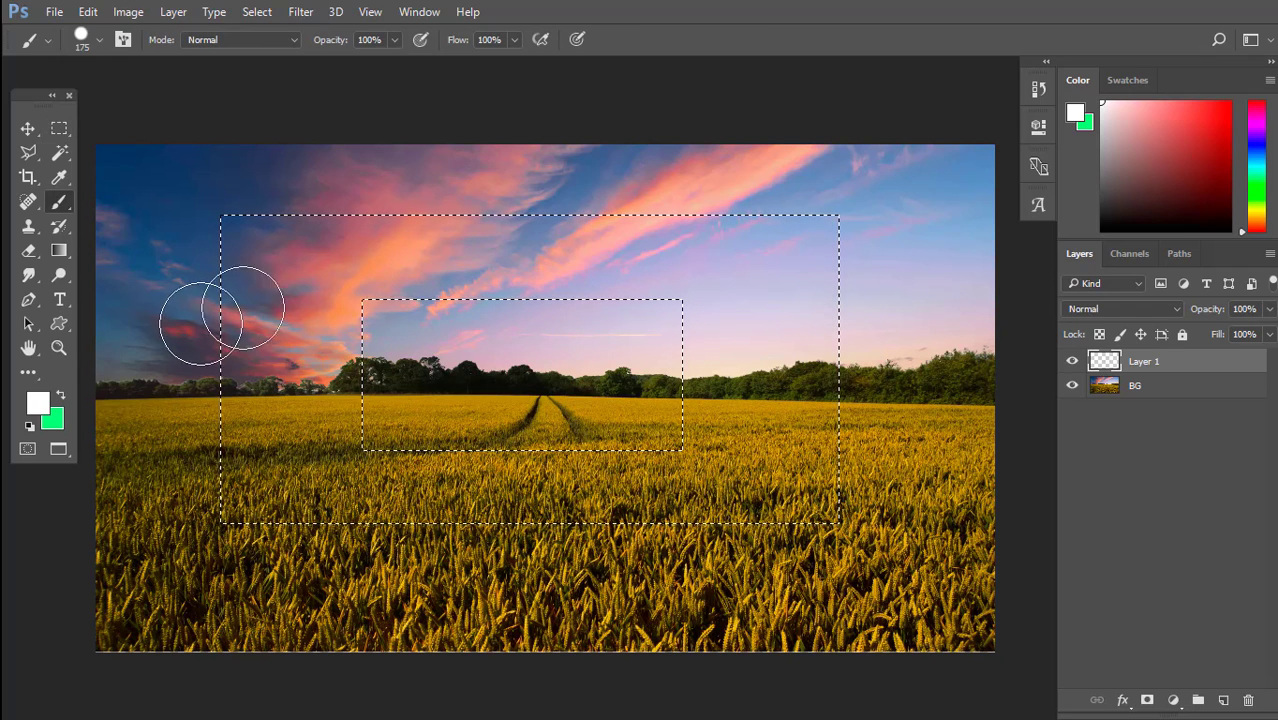
mouse_move(230, 382)
left_mouse_down()
mouse_move(337, 300)
mouse_move(86, 308)
mouse_move(257, 251)
mouse_move(91, 505)
mouse_move(613, 499)
mouse_move(719, 514)
mouse_move(765, 410)
mouse_move(755, 325)
mouse_move(502, 248)
mouse_move(291, 211)
left_mouse_up()
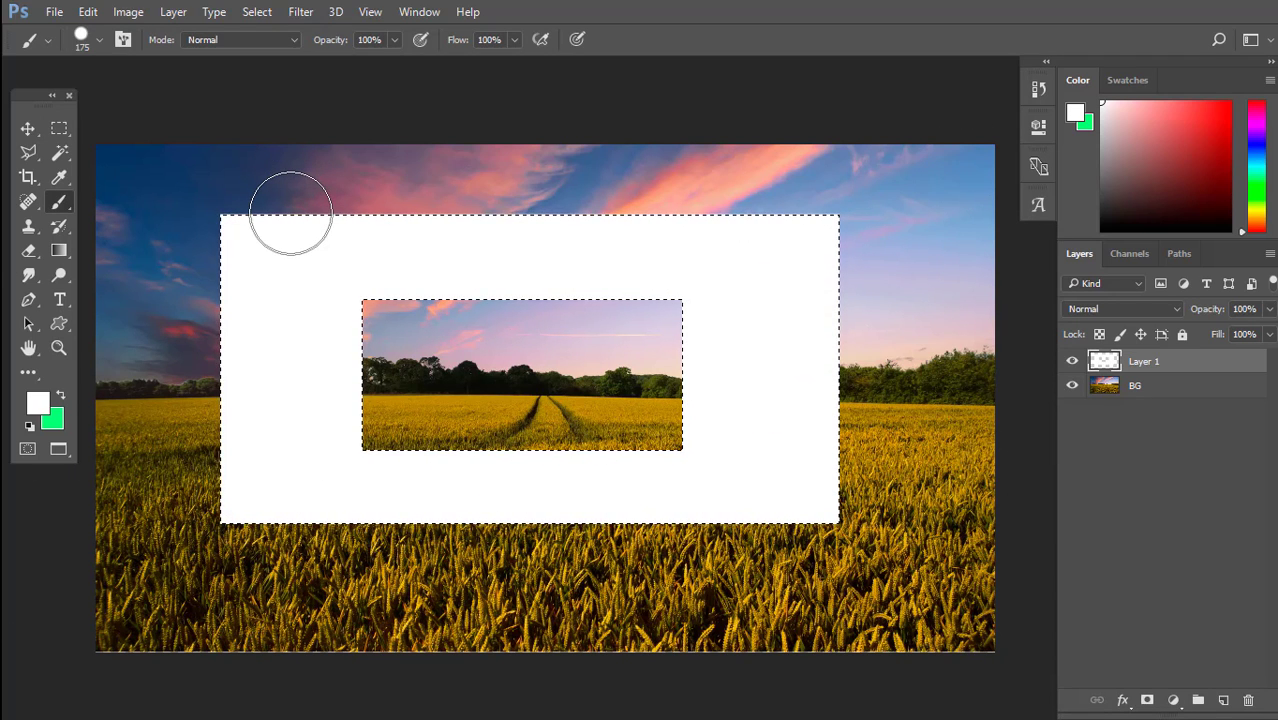
key("ctrl+z")
mouse_move(511, 314)
left_mouse_down()
mouse_move(474, 302)
mouse_move(497, 316)
left_mouse_up()
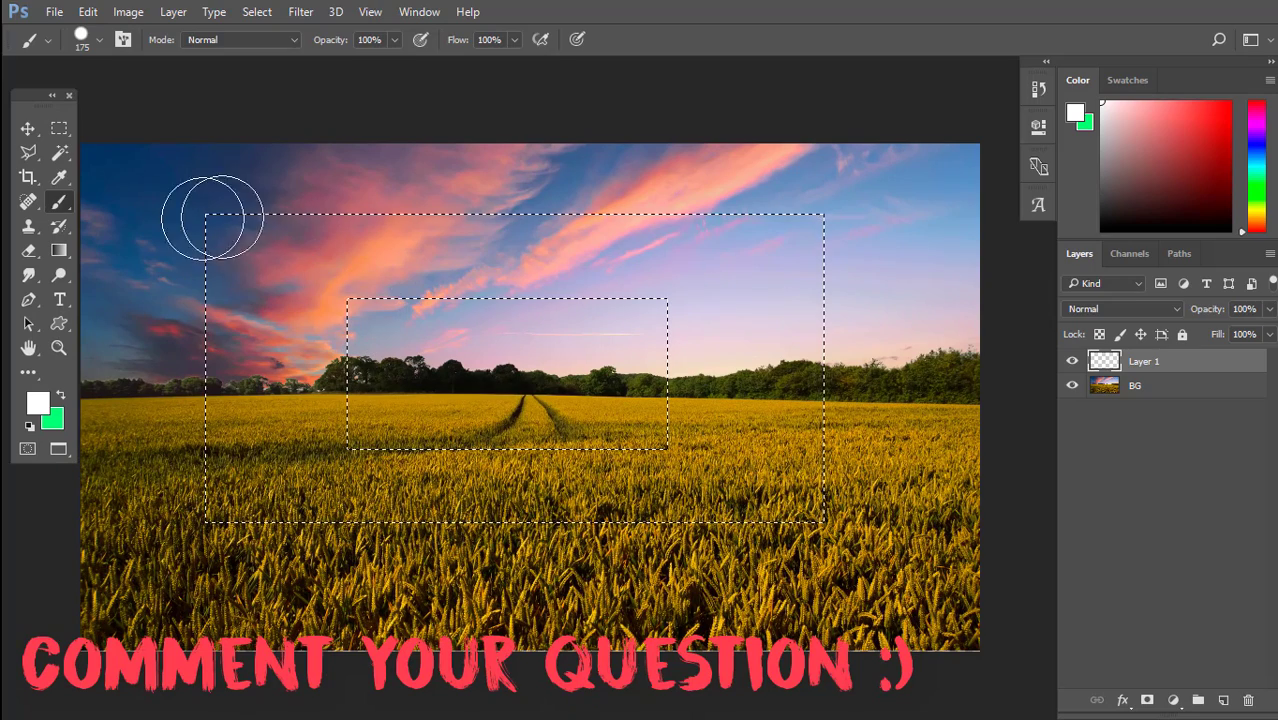
left_click(59, 133)
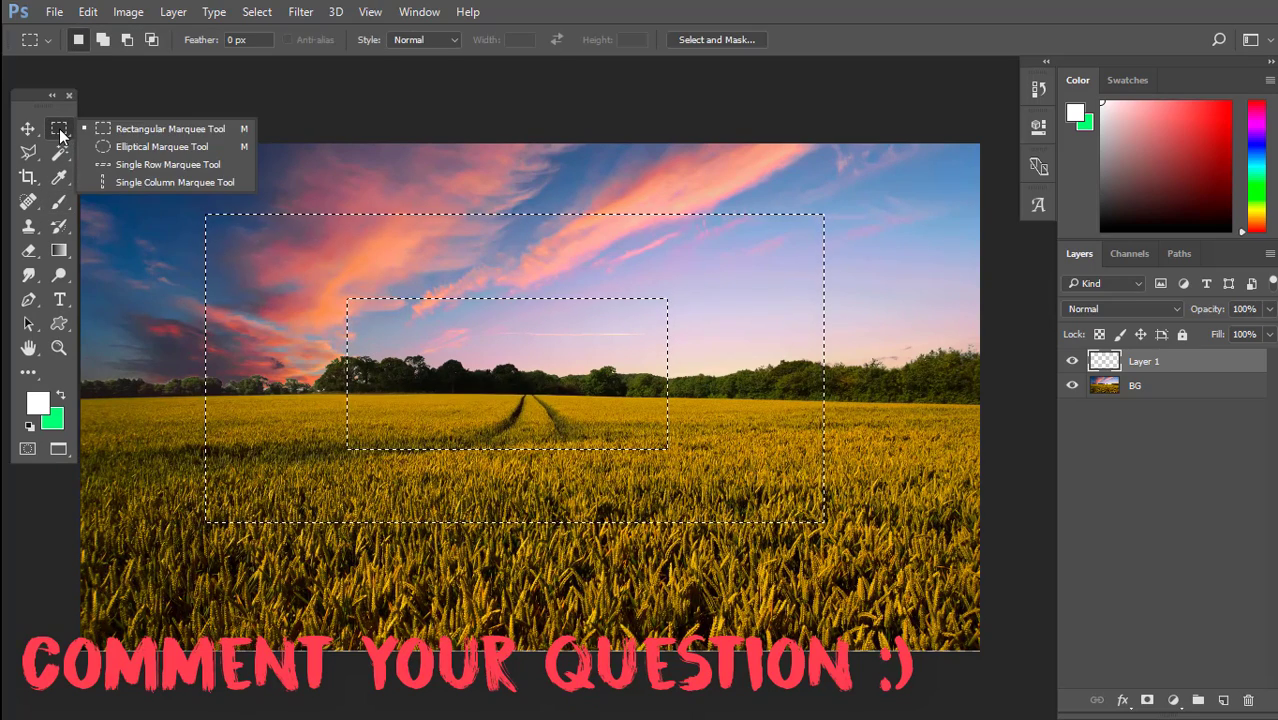
Add a rectangular block to the left side of the selection
left_click_drag(400, 265, 442, 288)
left_click_drag(528, 277, 471, 280)
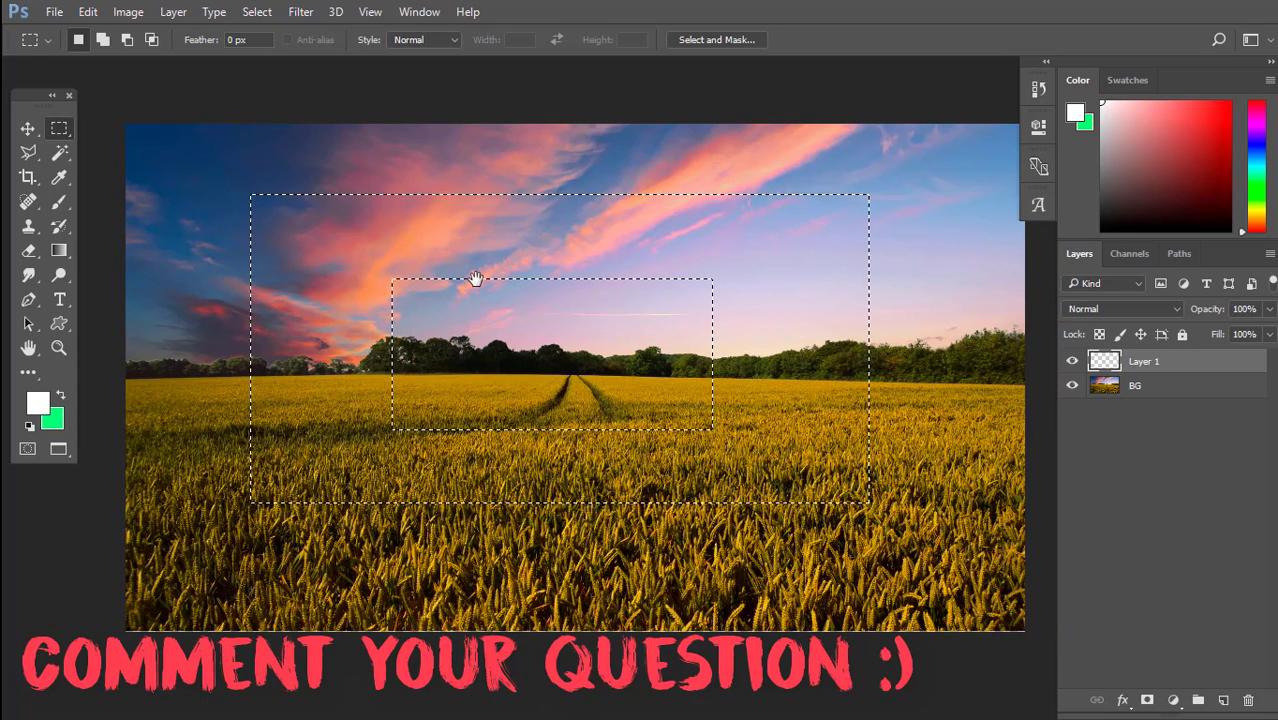
left_click_drag(348, 277, 382, 268)
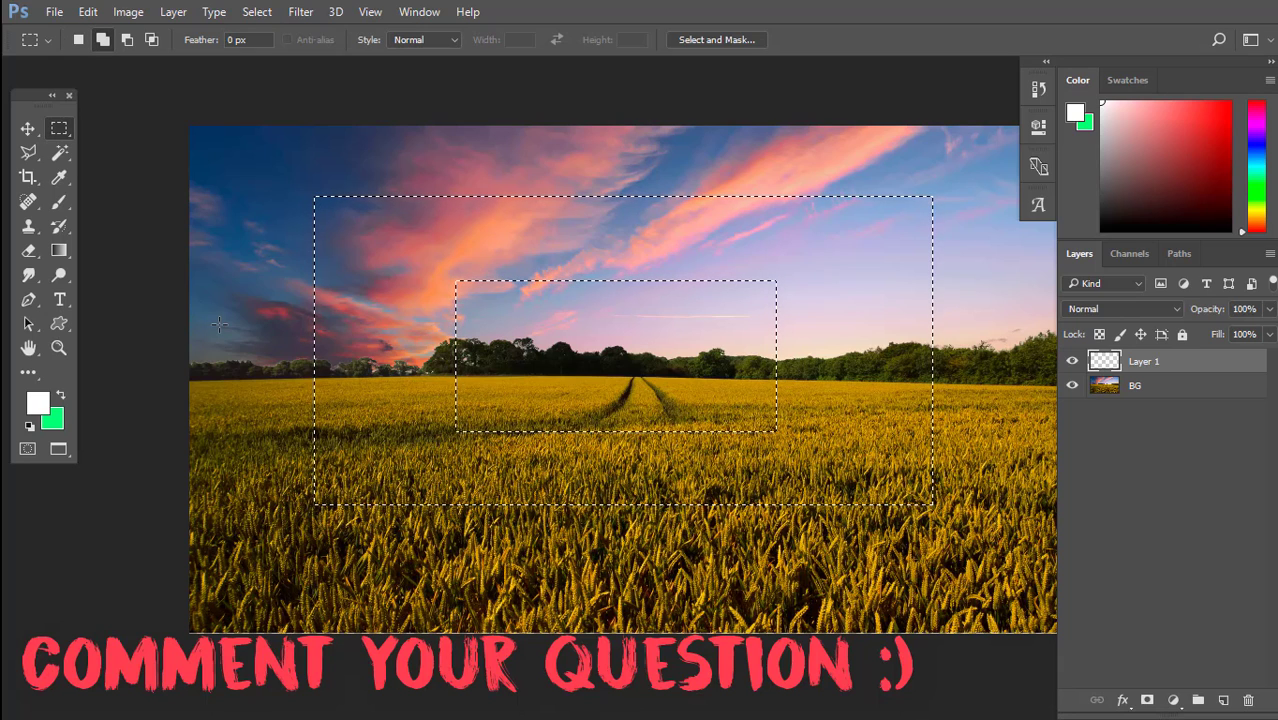
left_click_drag(219, 324, 358, 421)
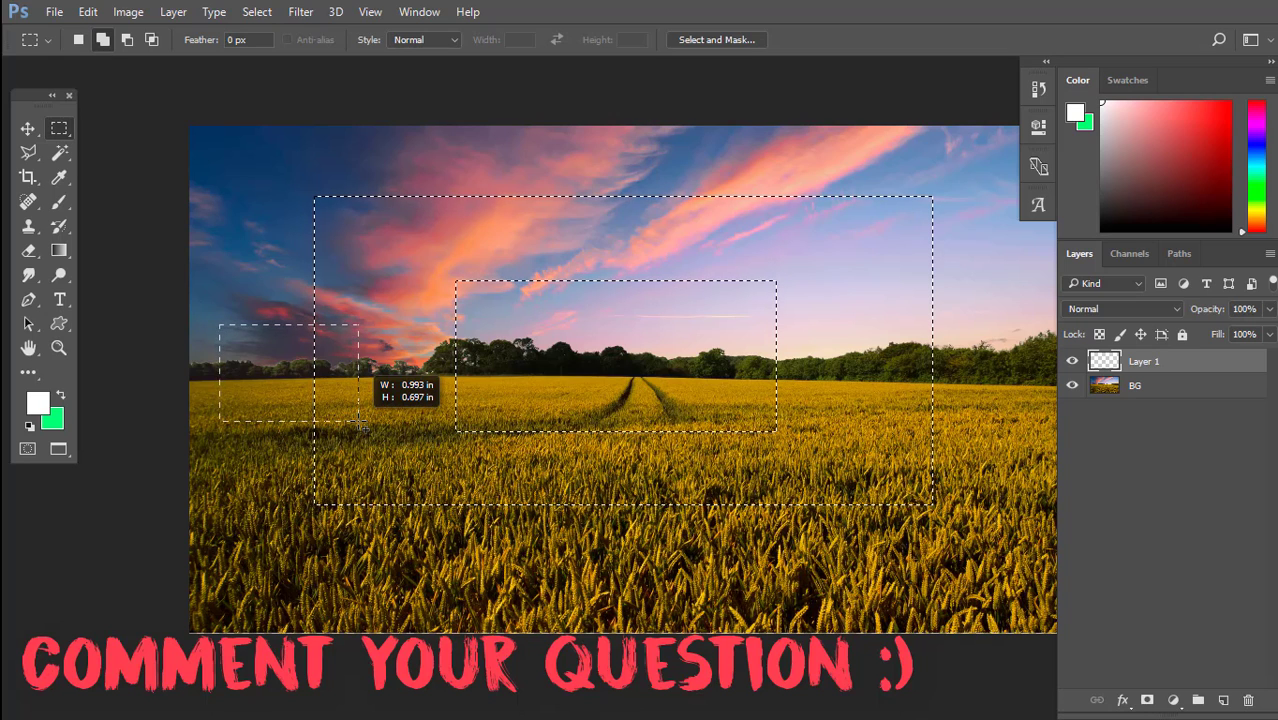
left_click_drag(358, 426, 358, 423)
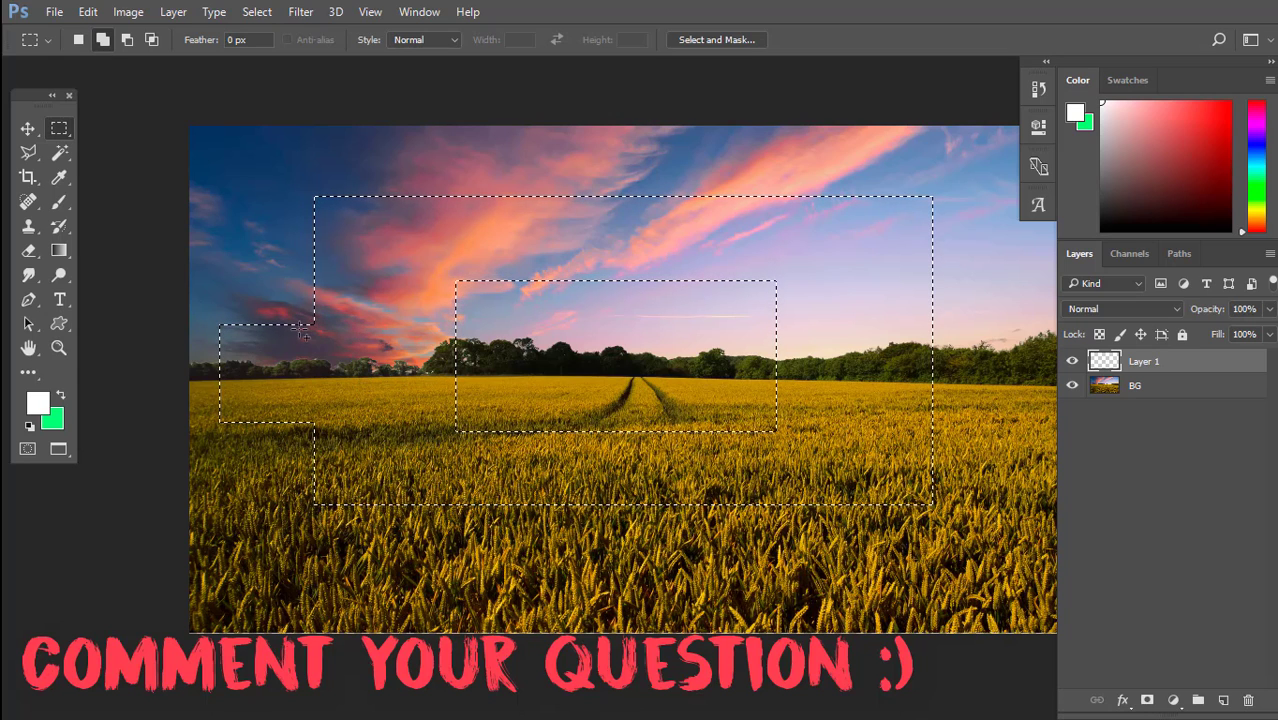
Fill the selection's inner hole, cut a notch from the top, and add a lower-right block
left_click_drag(442, 250, 846, 428)
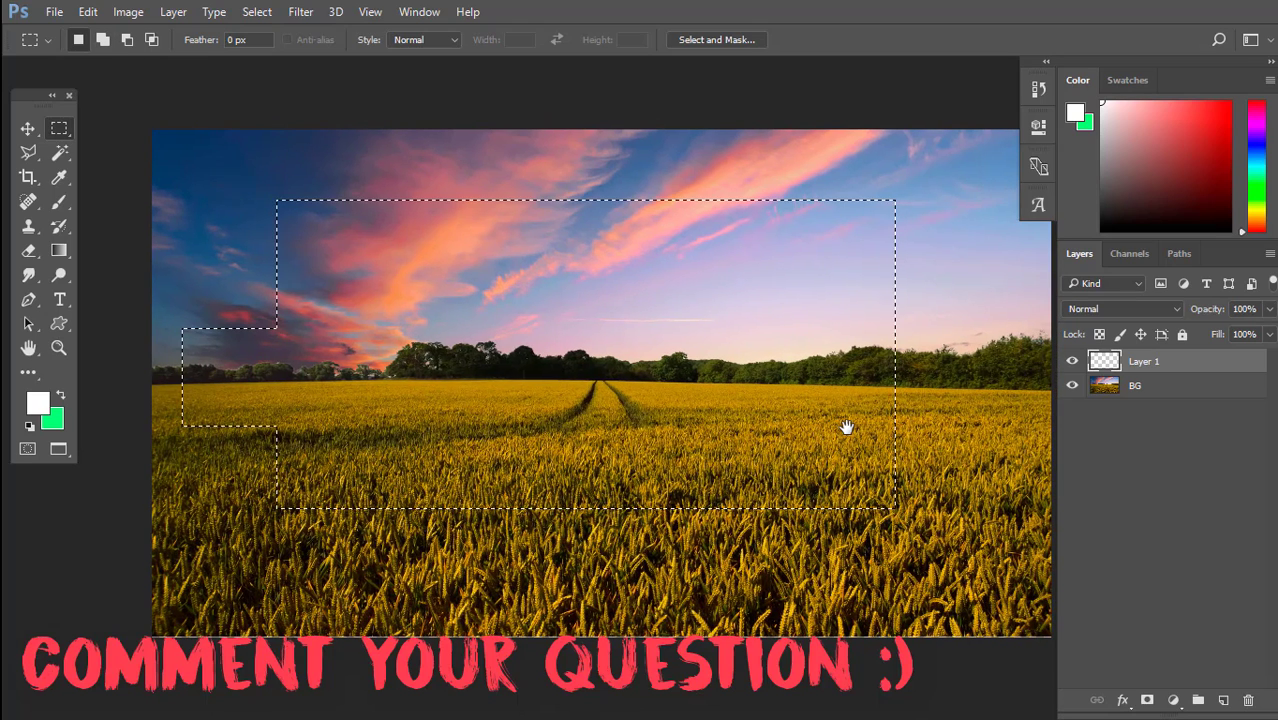
left_click_drag(483, 171, 648, 332)
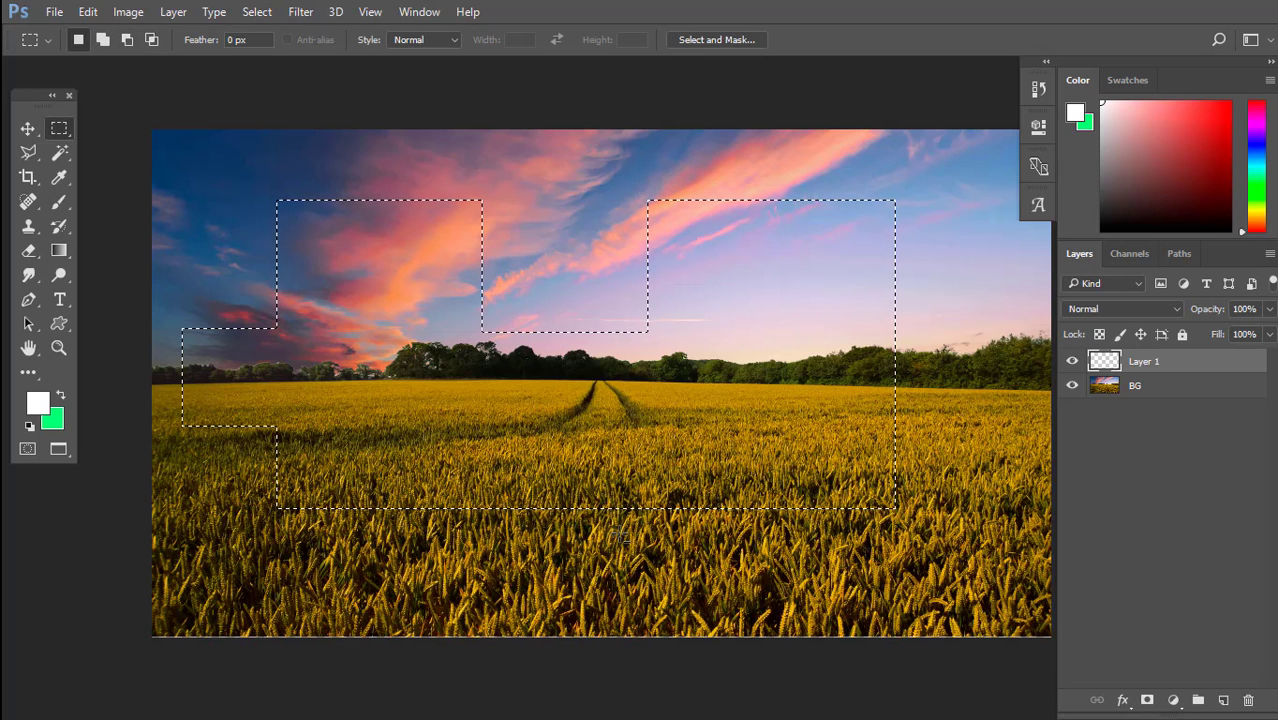
left_click_drag(845, 524, 1010, 340)
left_click_drag(864, 338, 801, 531)
left_click_drag(800, 440, 838, 441)
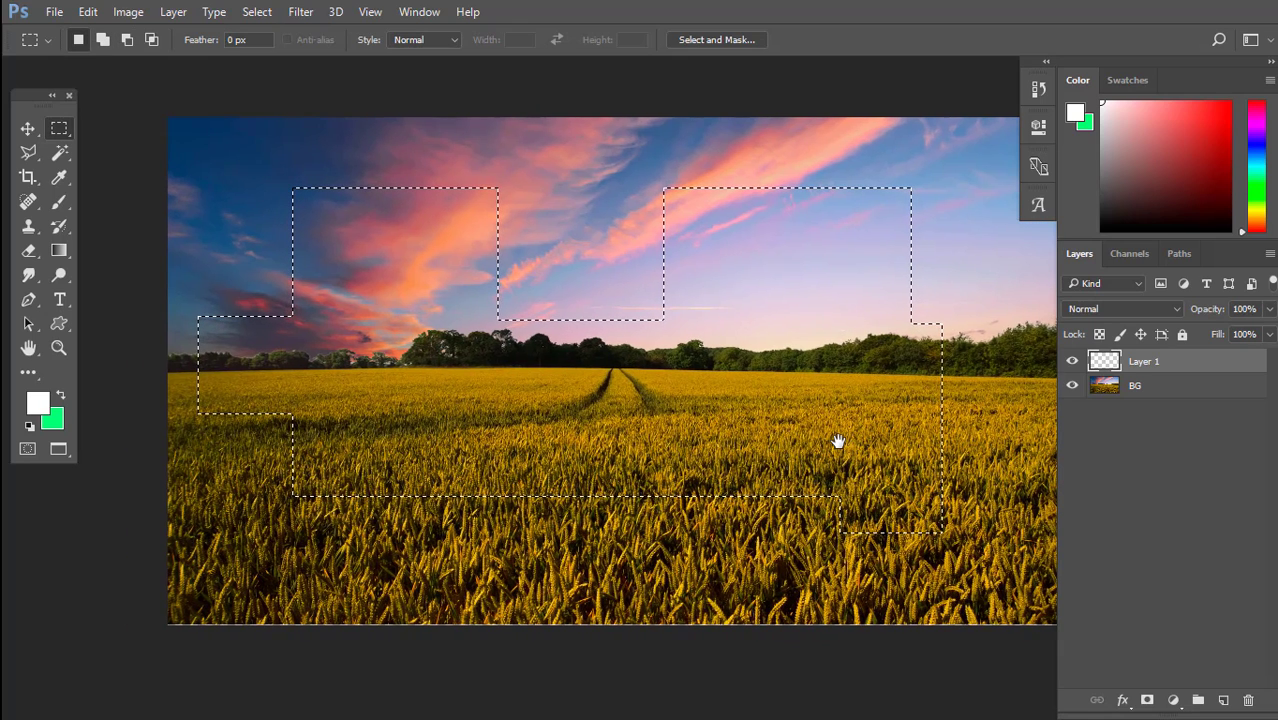
Test-paint white inside the stepped selection, then clear it and return to the Rectangular Marquee
key("b")
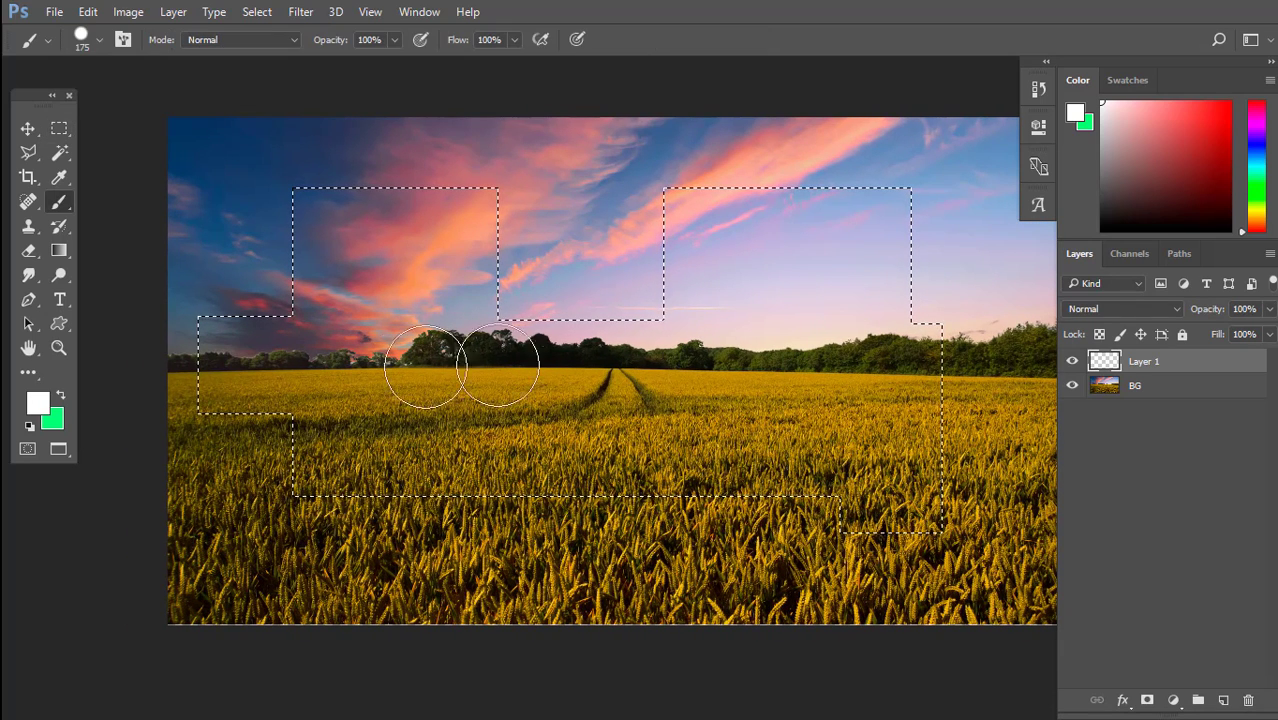
mouse_move(428, 371)
left_mouse_down()
mouse_move(494, 365)
mouse_move(505, 294)
mouse_move(430, 240)
left_mouse_up()
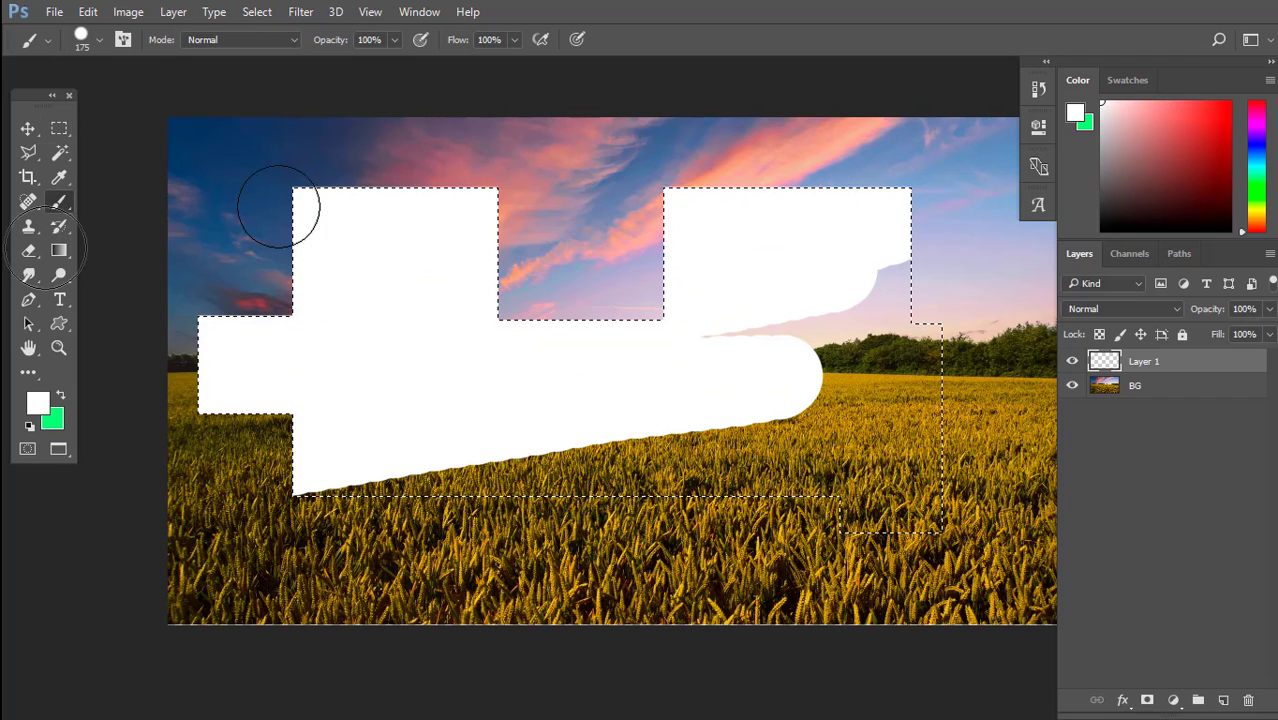
mouse_move(277, 200)
left_mouse_down()
mouse_move(327, 353)
mouse_move(433, 393)
mouse_move(122, 449)
mouse_move(364, 624)
mouse_move(467, 676)
mouse_move(1005, 587)
mouse_move(728, 512)
mouse_move(1141, 421)
mouse_move(1021, 368)
mouse_move(1202, 374)
mouse_move(1083, 246)
mouse_move(950, 227)
left_mouse_up()
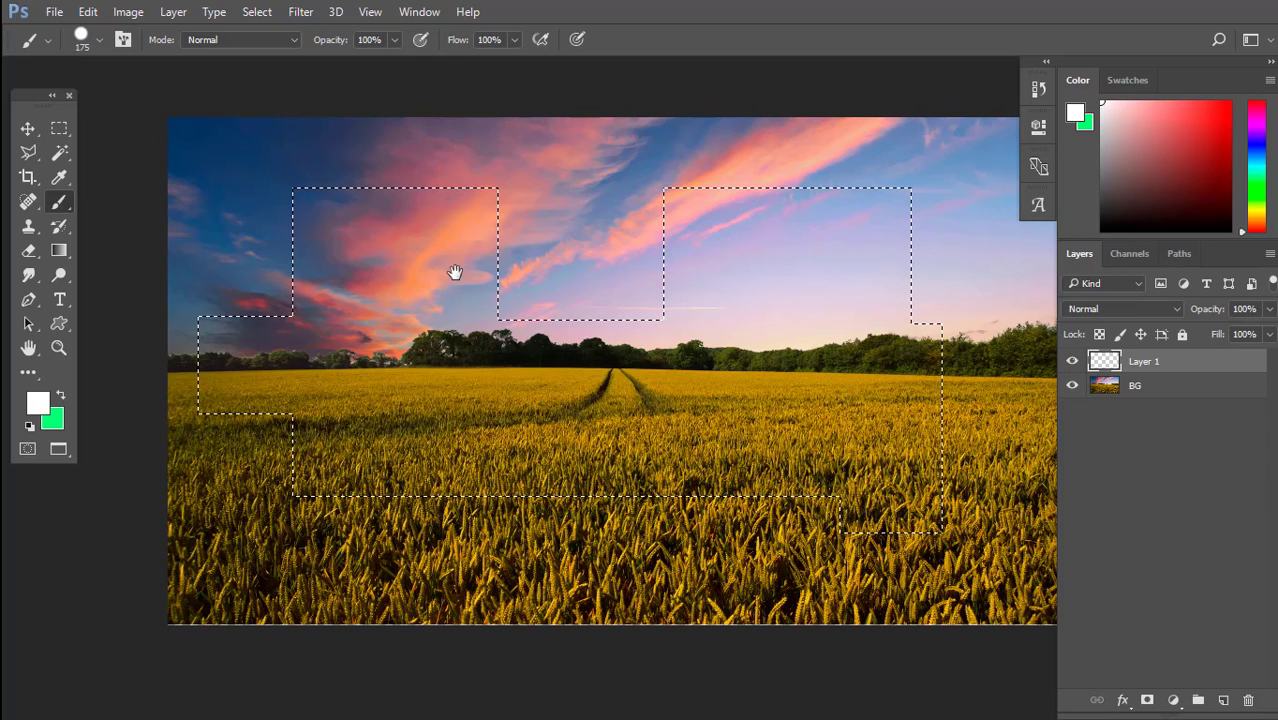
key("ctrl+d")
left_click(56, 128)
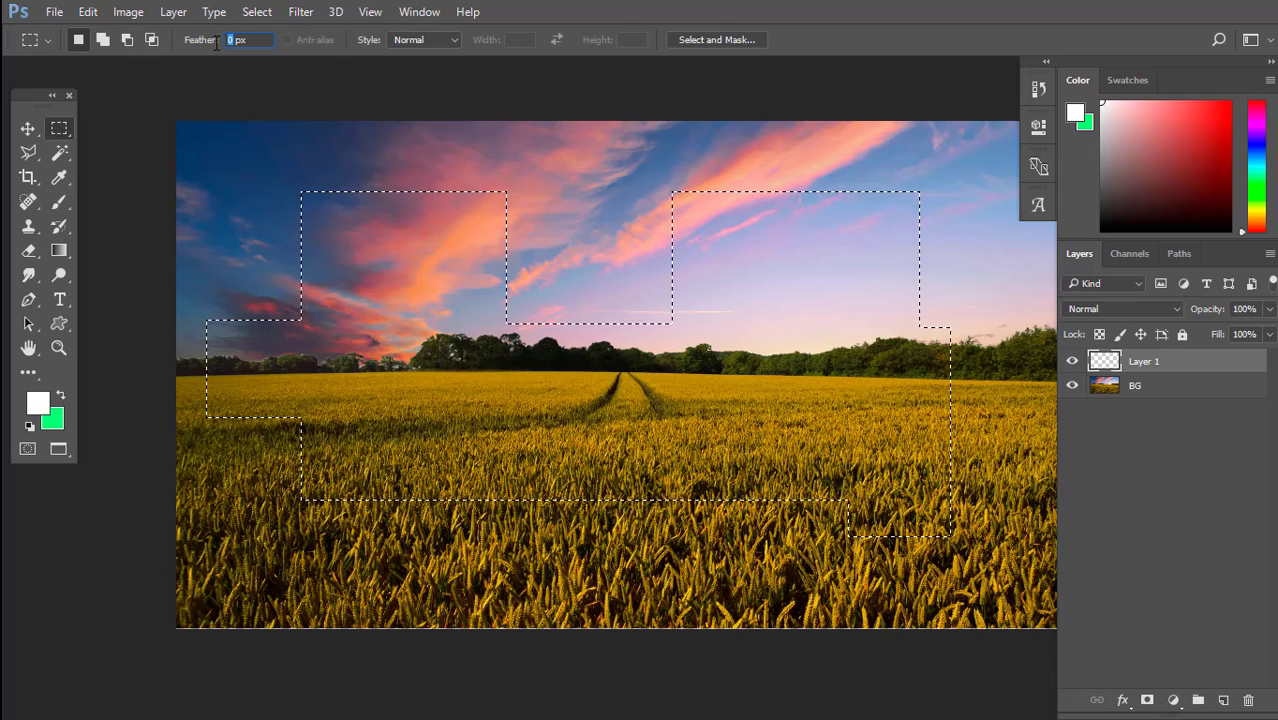
Adjust the marquee Feather value and fill the stepped selection on Layer 1 with solid white
key("Up")
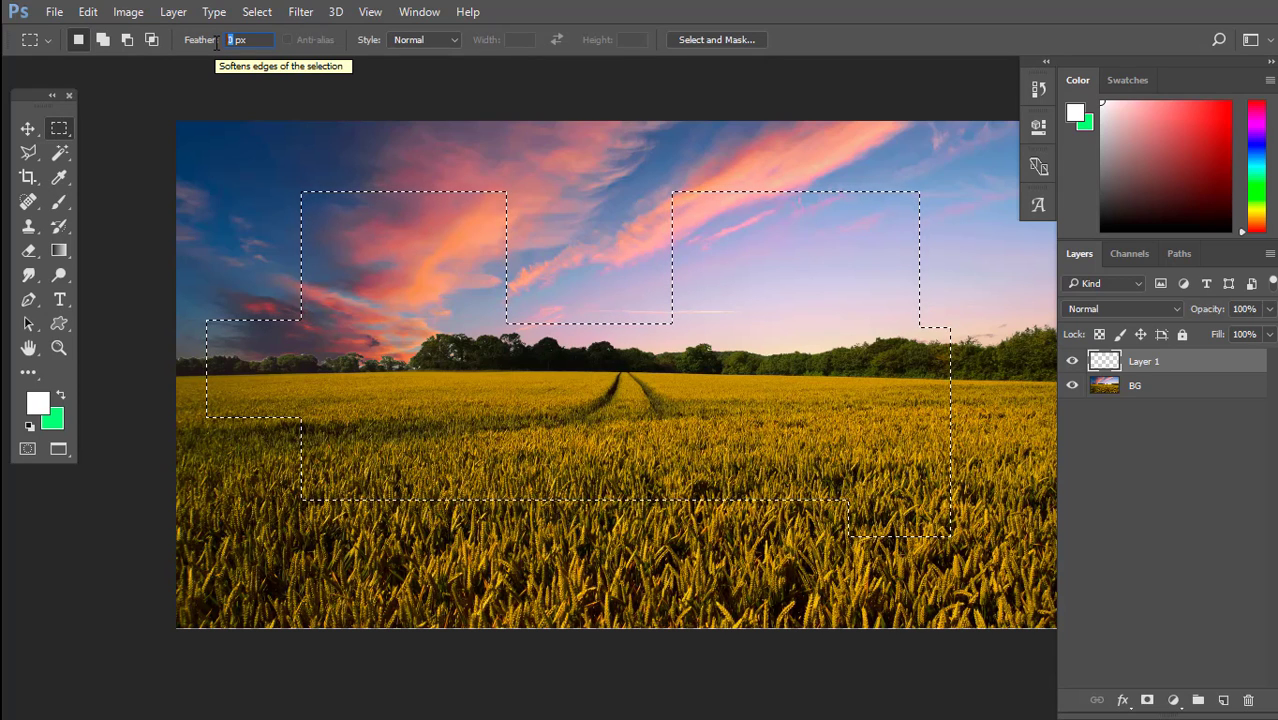
key("Down")
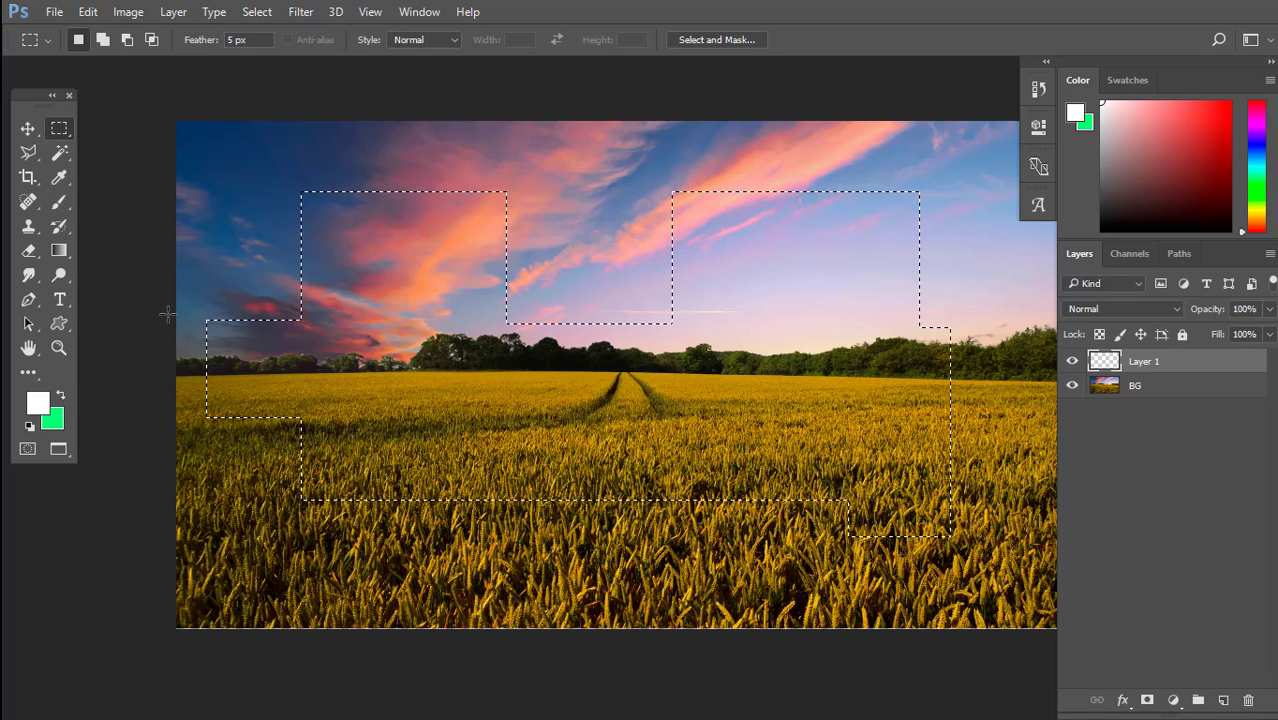
key("b")
mouse_move(301, 343)
left_mouse_down()
mouse_move(593, 165)
mouse_move(214, 185)
mouse_move(357, 337)
mouse_move(271, 411)
mouse_move(576, 408)
mouse_move(650, 491)
mouse_move(930, 480)
mouse_move(868, 463)
mouse_move(970, 337)
mouse_move(964, 217)
mouse_move(556, 217)
mouse_move(661, 241)
left_mouse_up()
key("space")
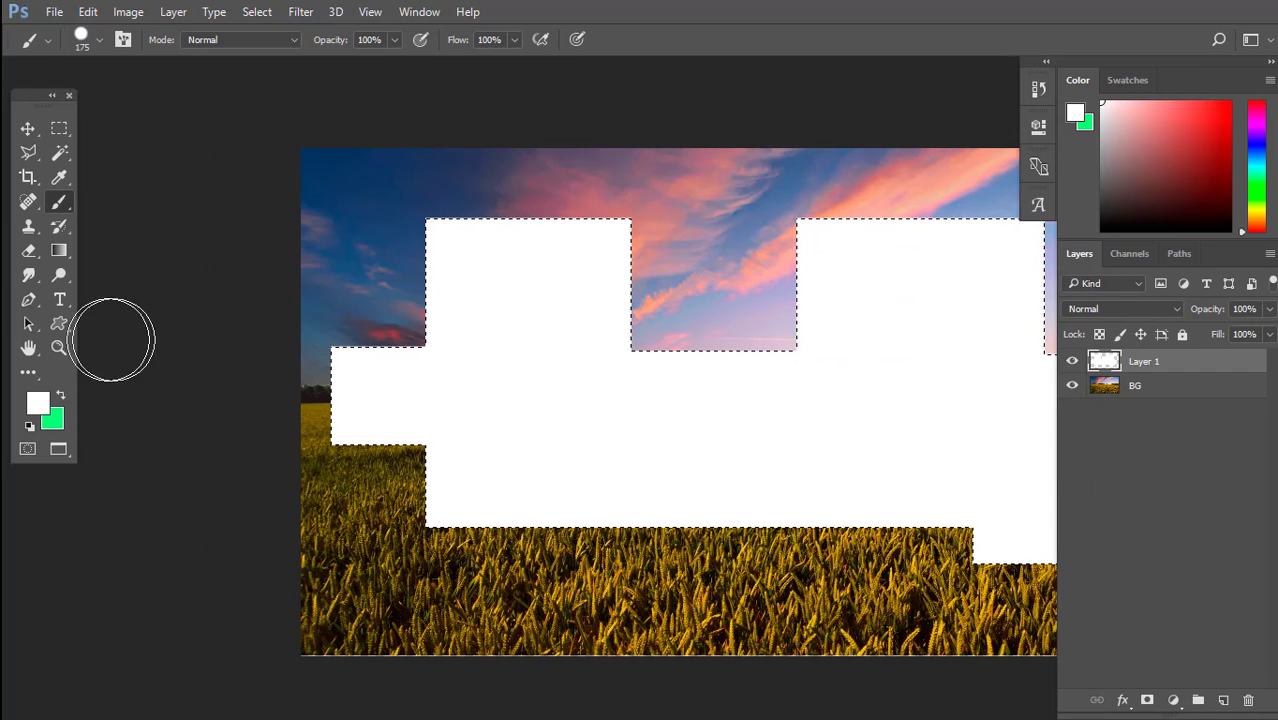
Zoom in to inspect the white shape's edges while scrubbing the Feather amount higher
key("ctrl+plus")
key("ctrl+plus")
key("ctrl+plus")
scroll(200, 257, "down", 2)
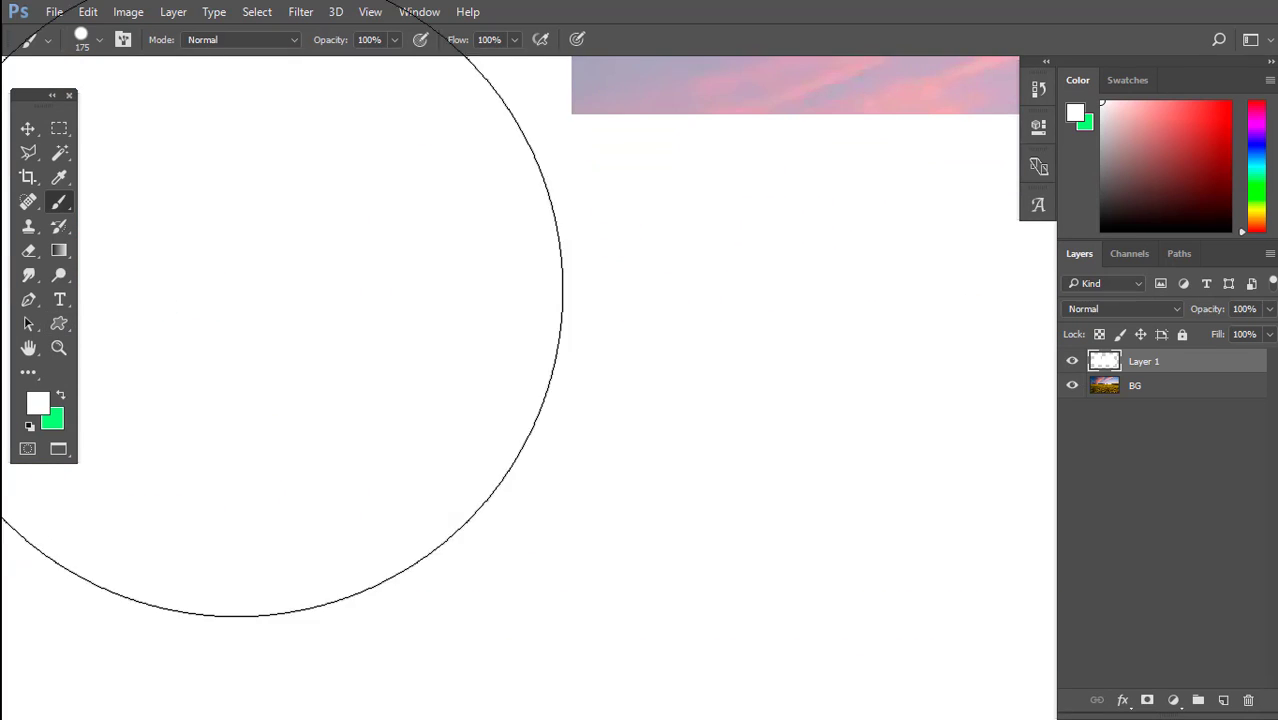
key("space")
left_click_drag(537, 248, 433, 492)
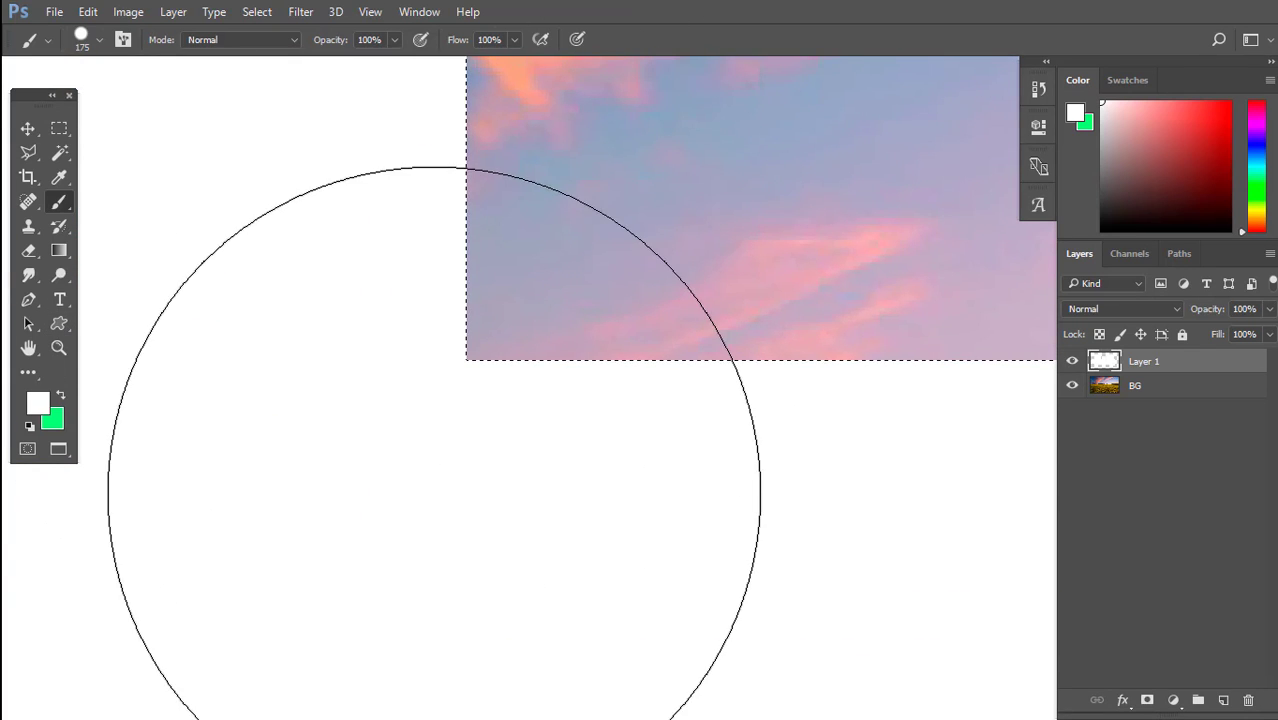
key("ctrl+0")
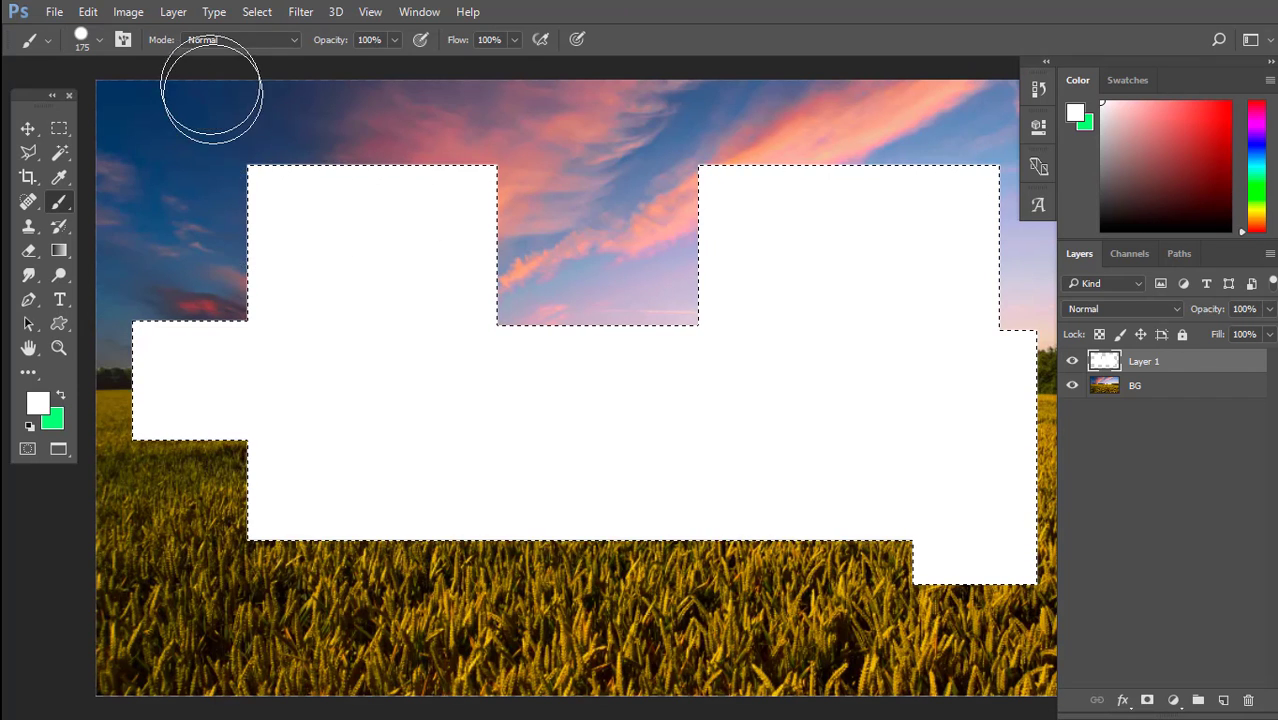
left_click(59, 128)
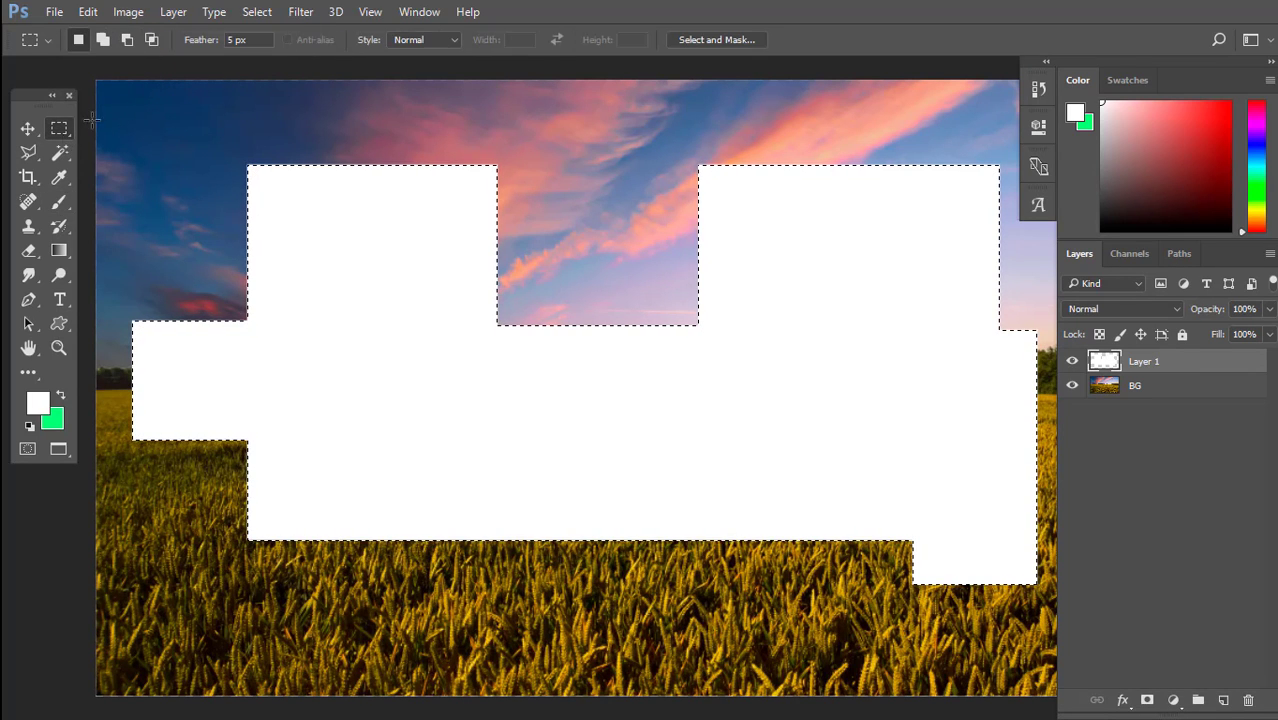
left_click_drag(202, 42, 268, 48)
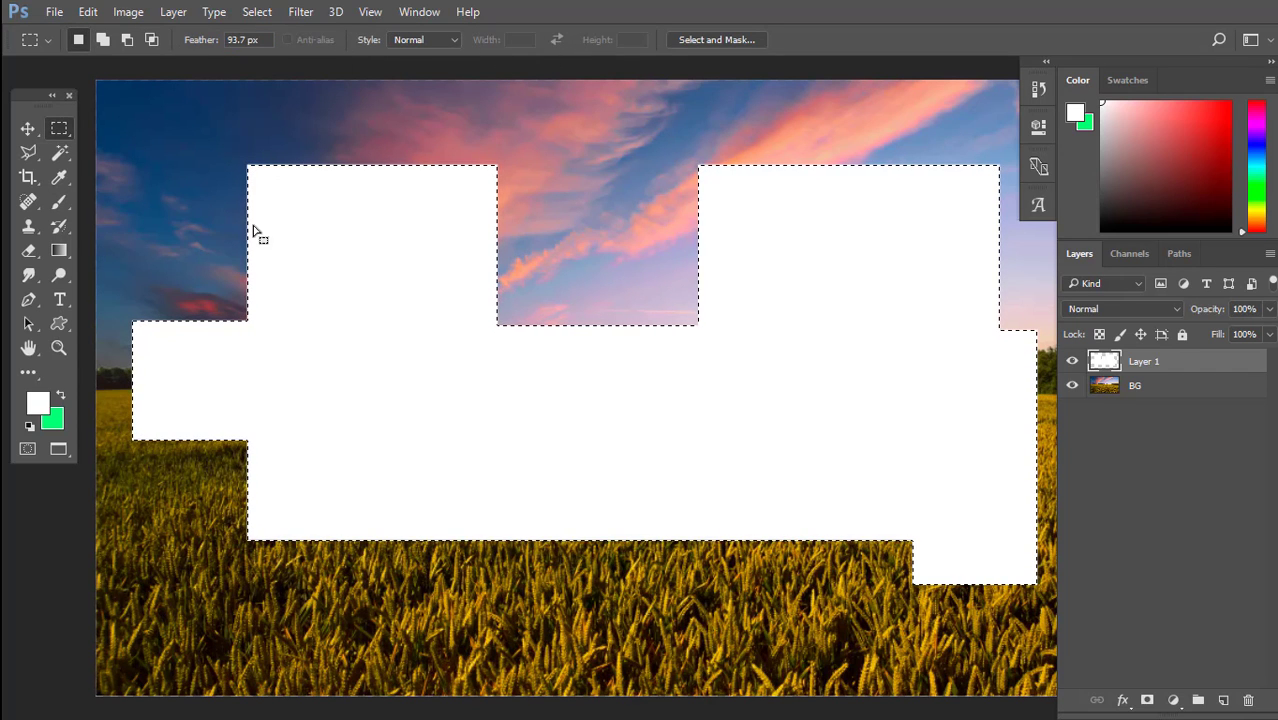
key("ctrl+plus")
key("ctrl+plus")
key("ctrl+plus")
key("ctrl+plus")
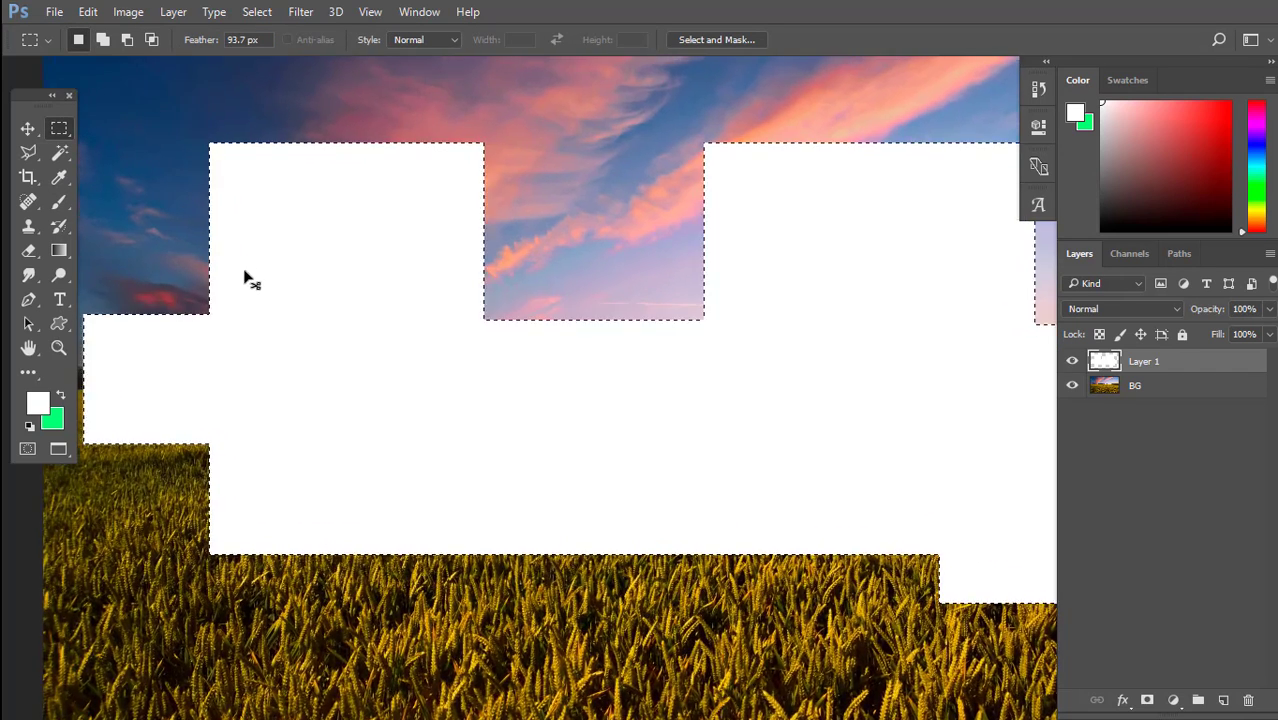
left_click_drag(345, 234, 363, 354)
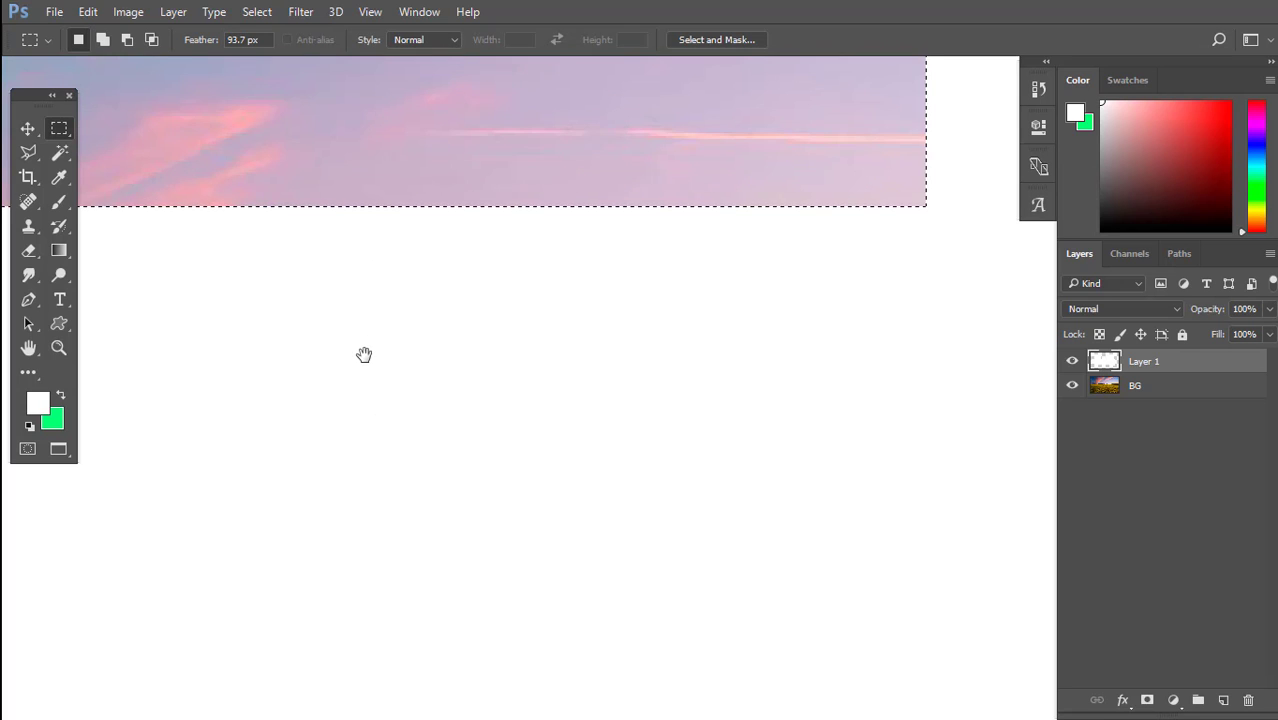
key("ctrl+minus")
key("ctrl+minus")
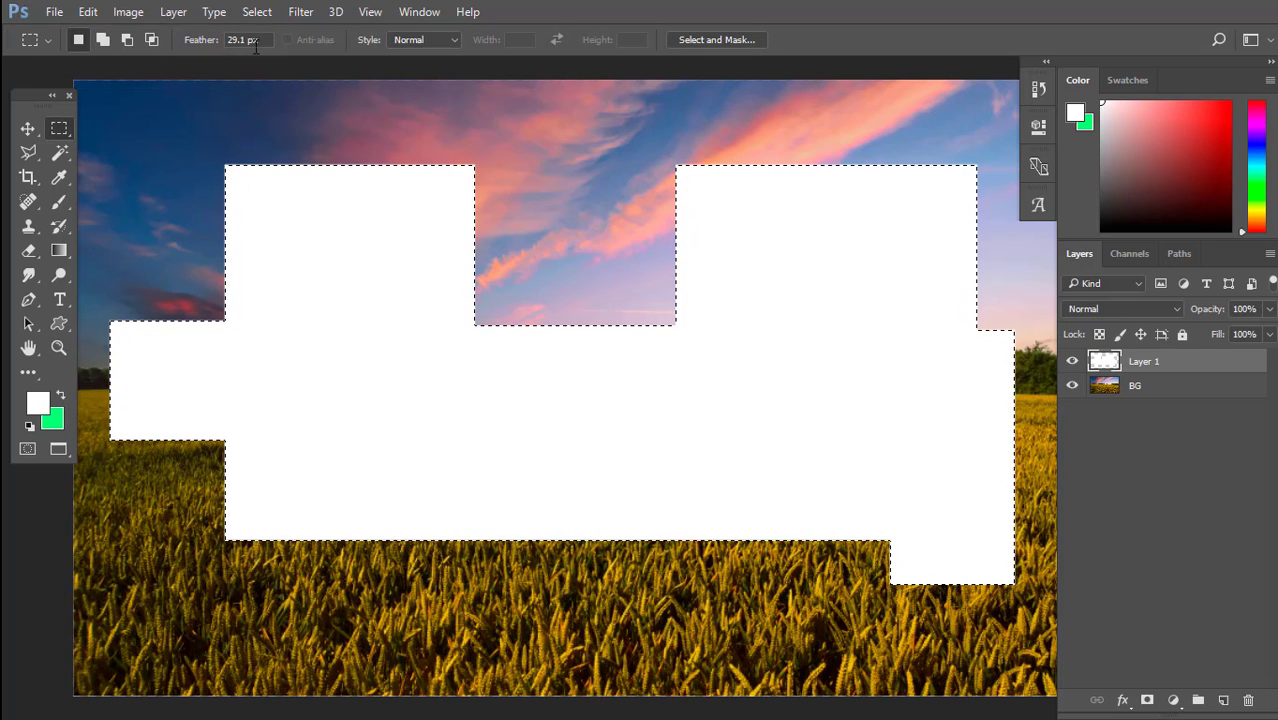
Reset the marquee Feather to 0 px and zoom back out around the selection
double_click(245, 40)
type("0")
key("Return")
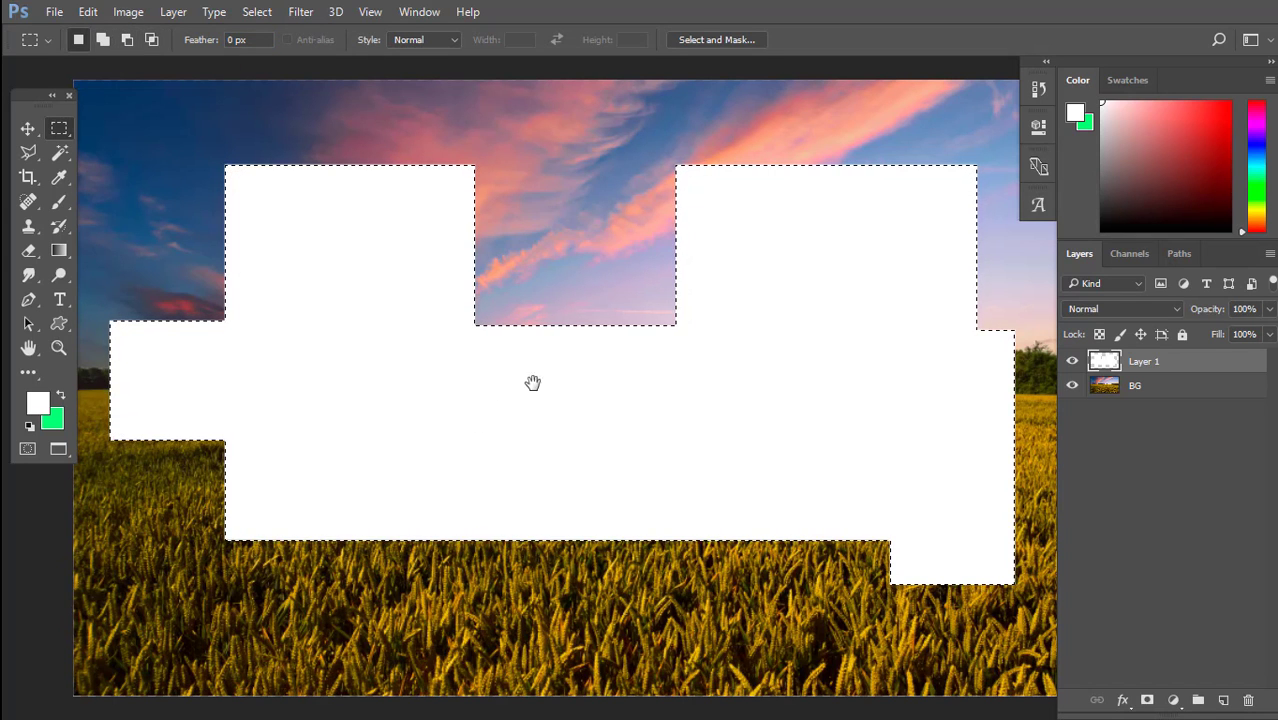
mouse_move(531, 377)
left_mouse_down()
mouse_move(522, 391)
mouse_move(517, 365)
left_mouse_up()
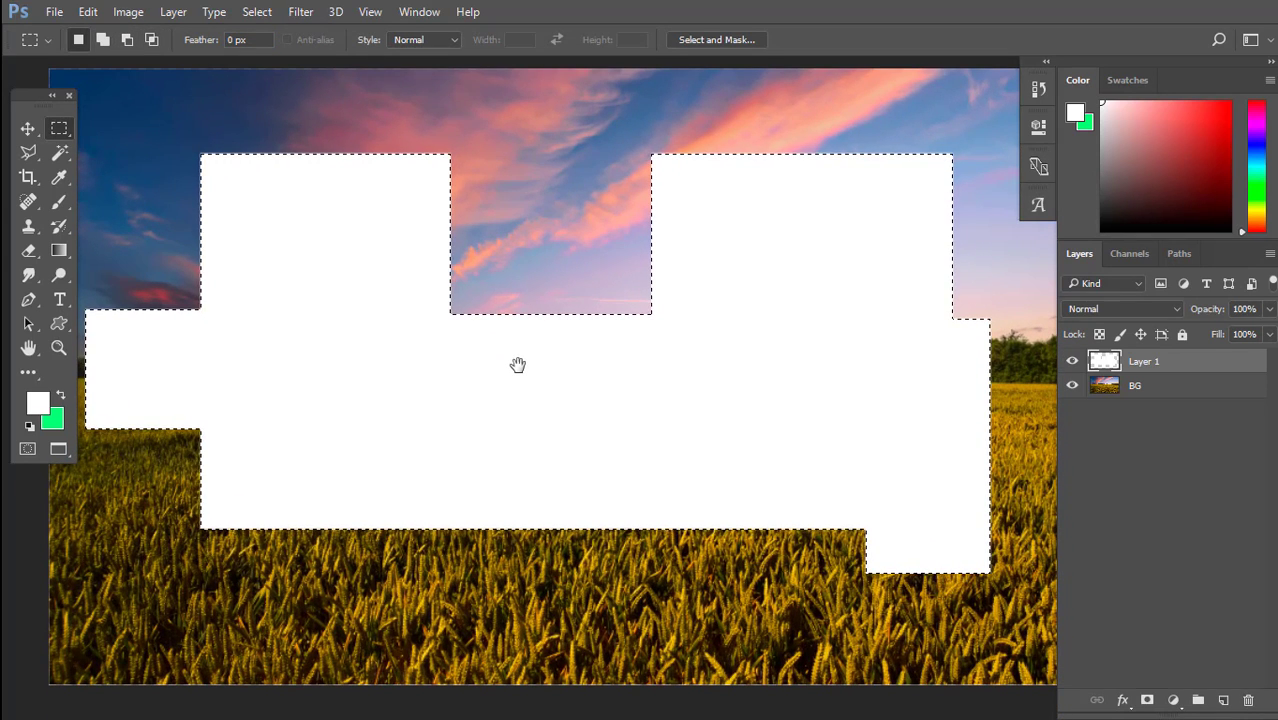
key("ctrl+minus")
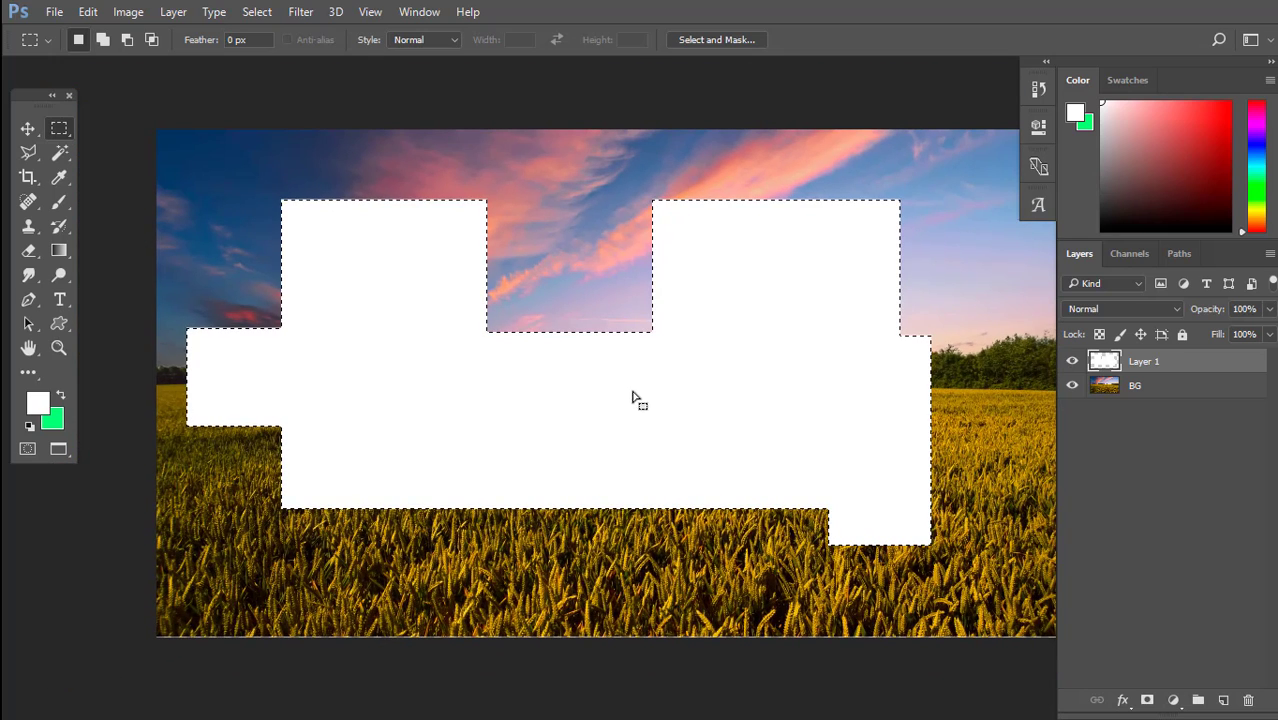
Invert the selection around the white shape and pick a pink-red colour in the Color panel
left_click_drag(796, 365, 745, 356)
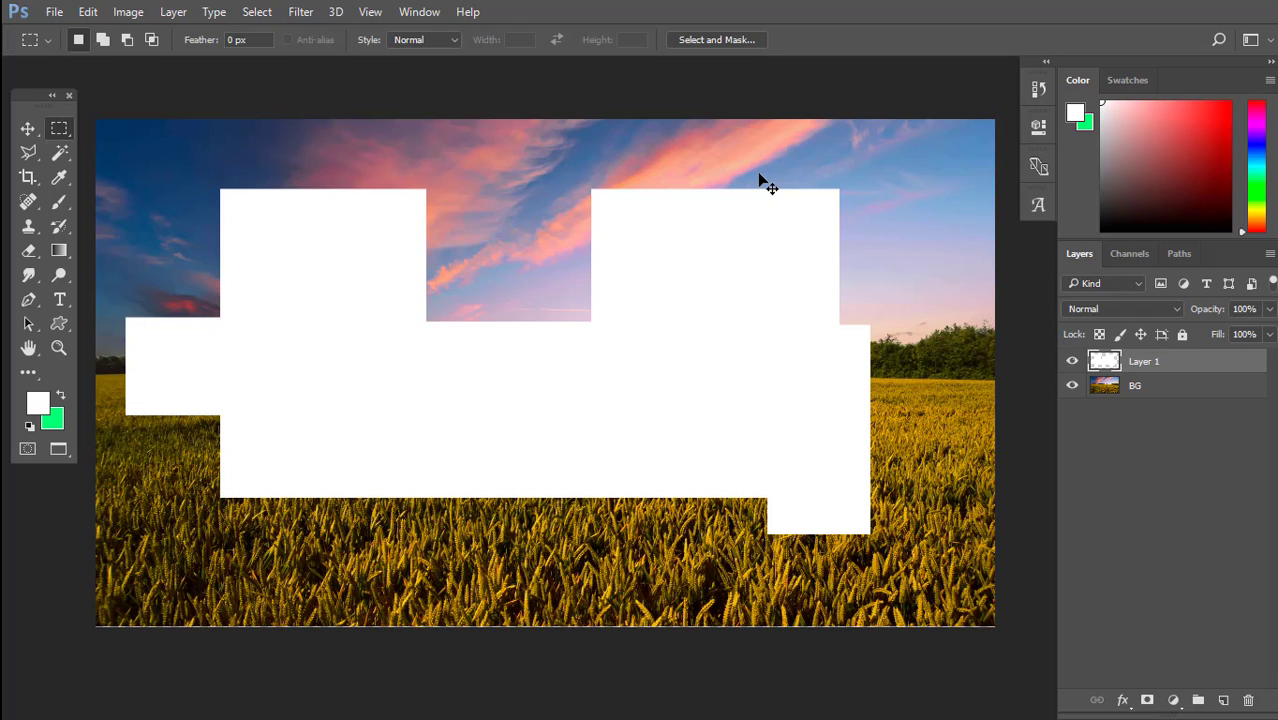
scroll(763, 370, "down", 1)
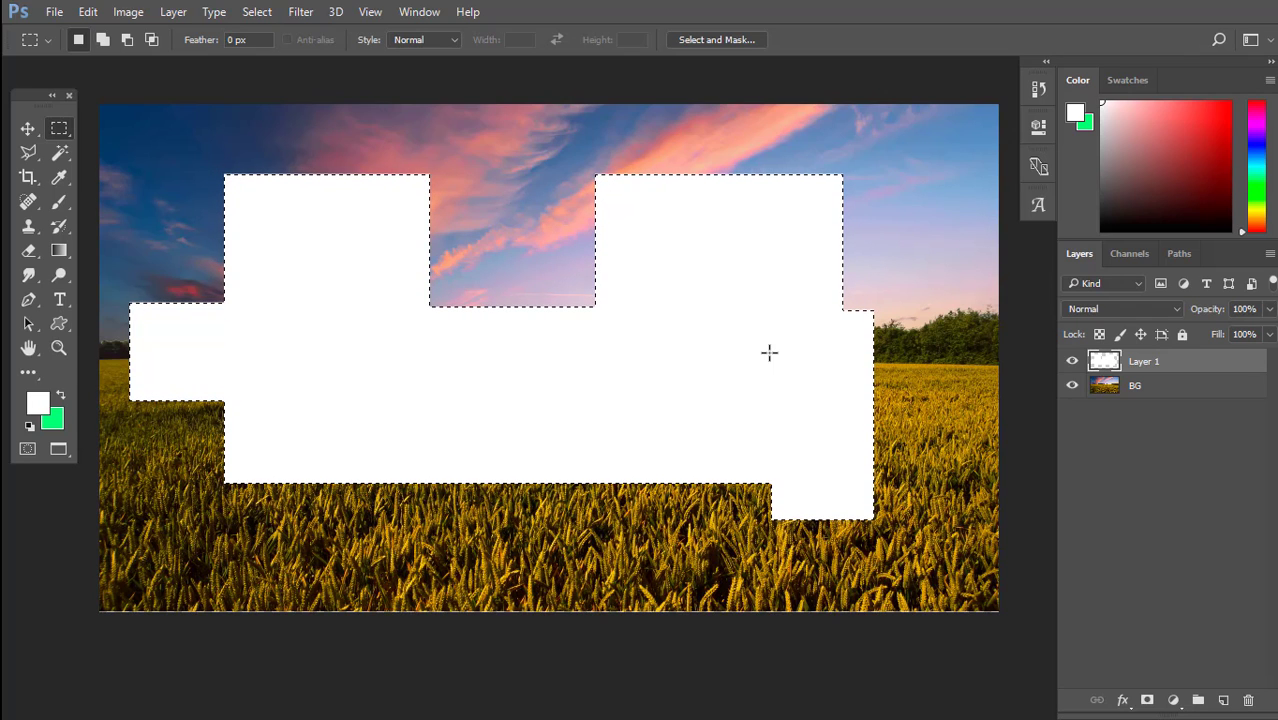
key("ctrl+shift+i")
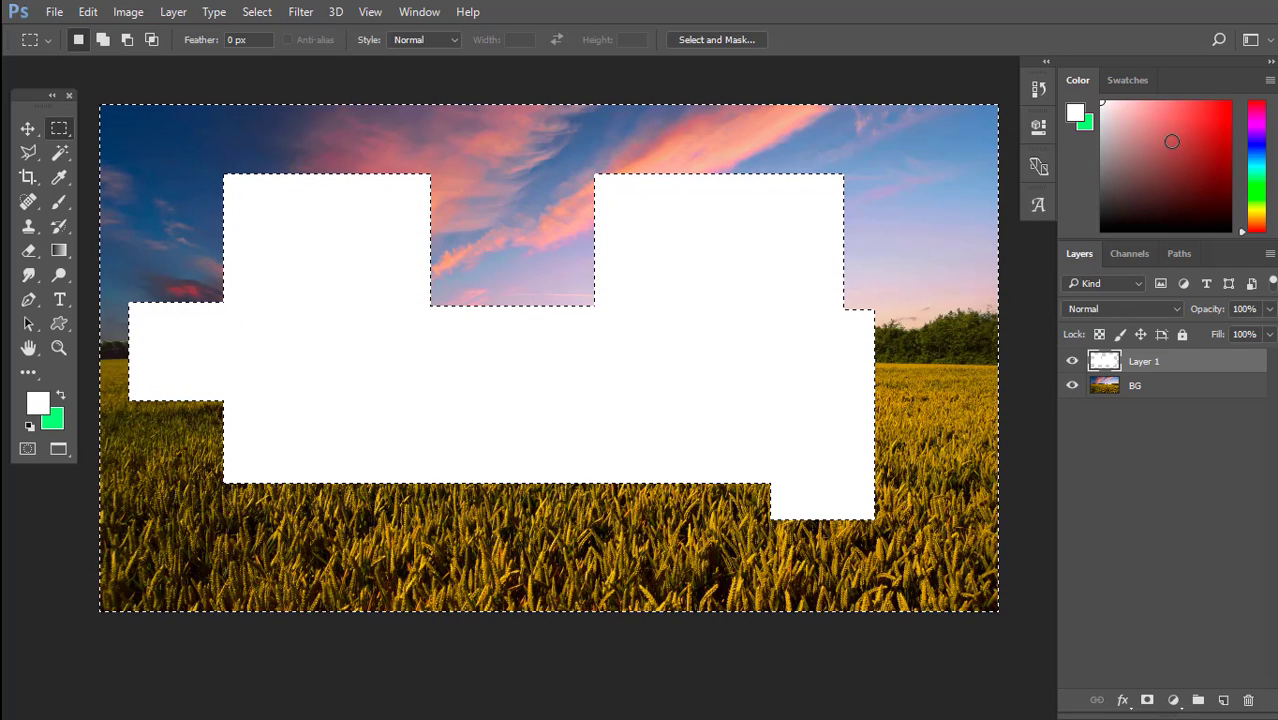
left_click(1171, 121)
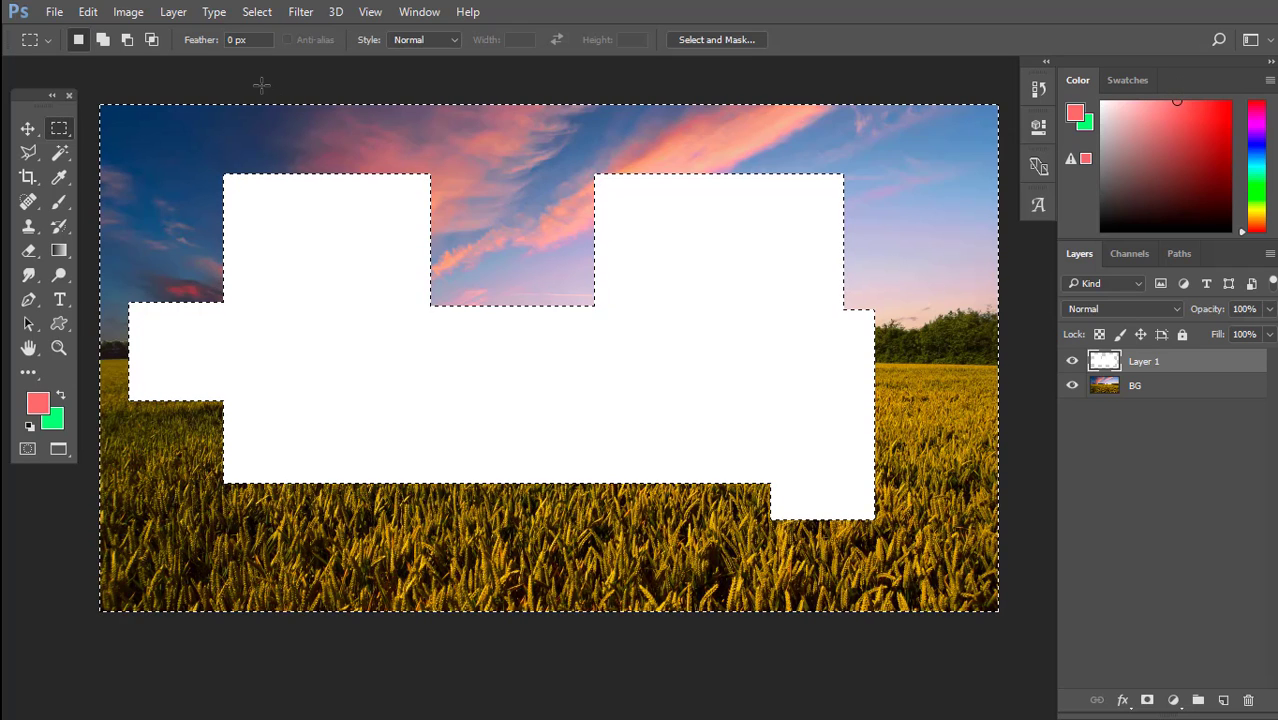
Brush pink-red over the whole inverted selection on Layer 1
key("b")
left_click_drag(470, 120, 78, 272)
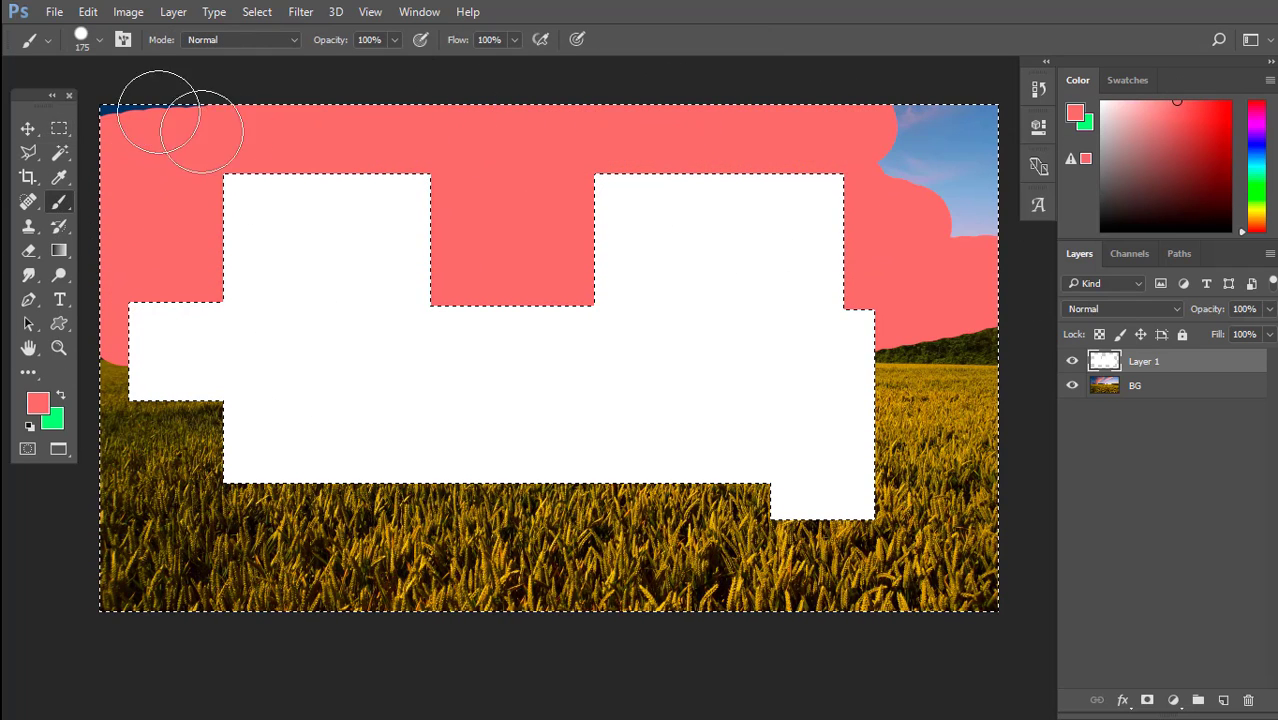
mouse_move(200, 130)
left_mouse_down()
mouse_move(134, 622)
mouse_move(1050, 571)
mouse_move(1141, 428)
mouse_move(979, 297)
mouse_move(1122, 77)
mouse_move(976, 309)
mouse_move(361, 342)
mouse_move(278, 471)
mouse_move(810, 193)
left_mouse_up()
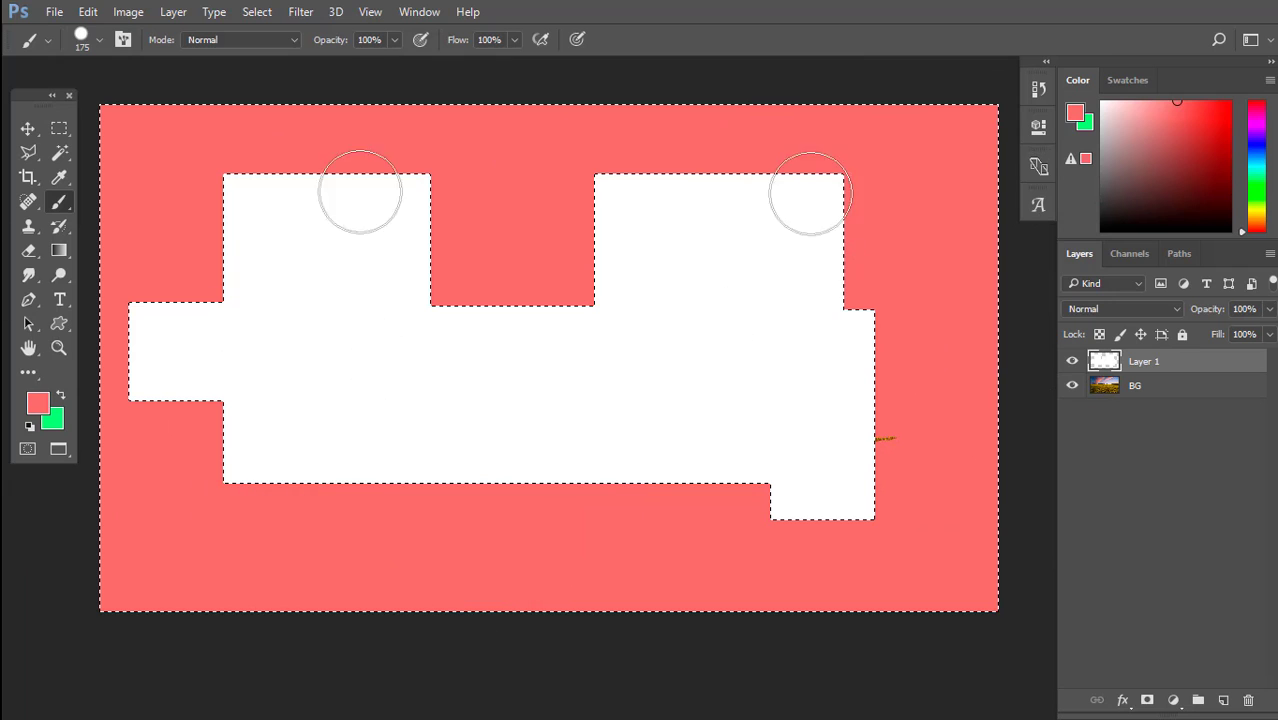
Deselect, then bring back a selection of Layer 1's painted pixels
key("ctrl+d")
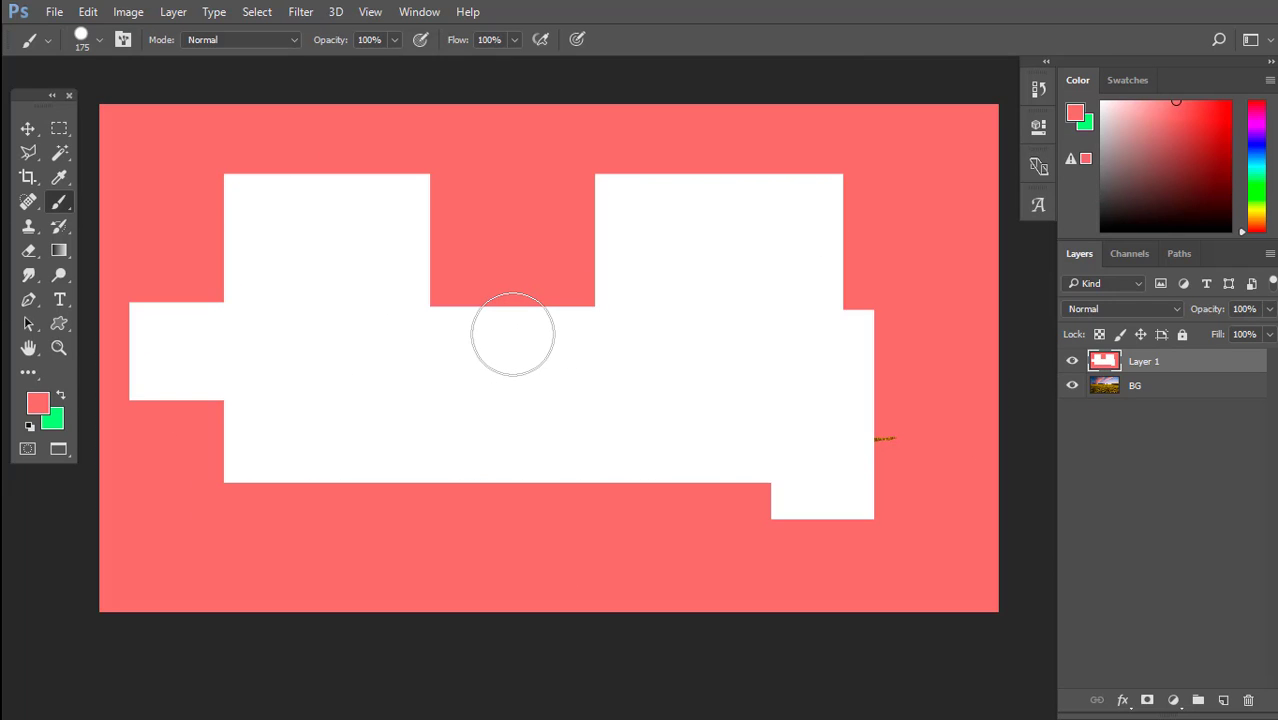
mouse_move(516, 358)
left_mouse_down()
mouse_move(516, 394)
mouse_move(508, 334)
mouse_move(508, 362)
left_mouse_up()
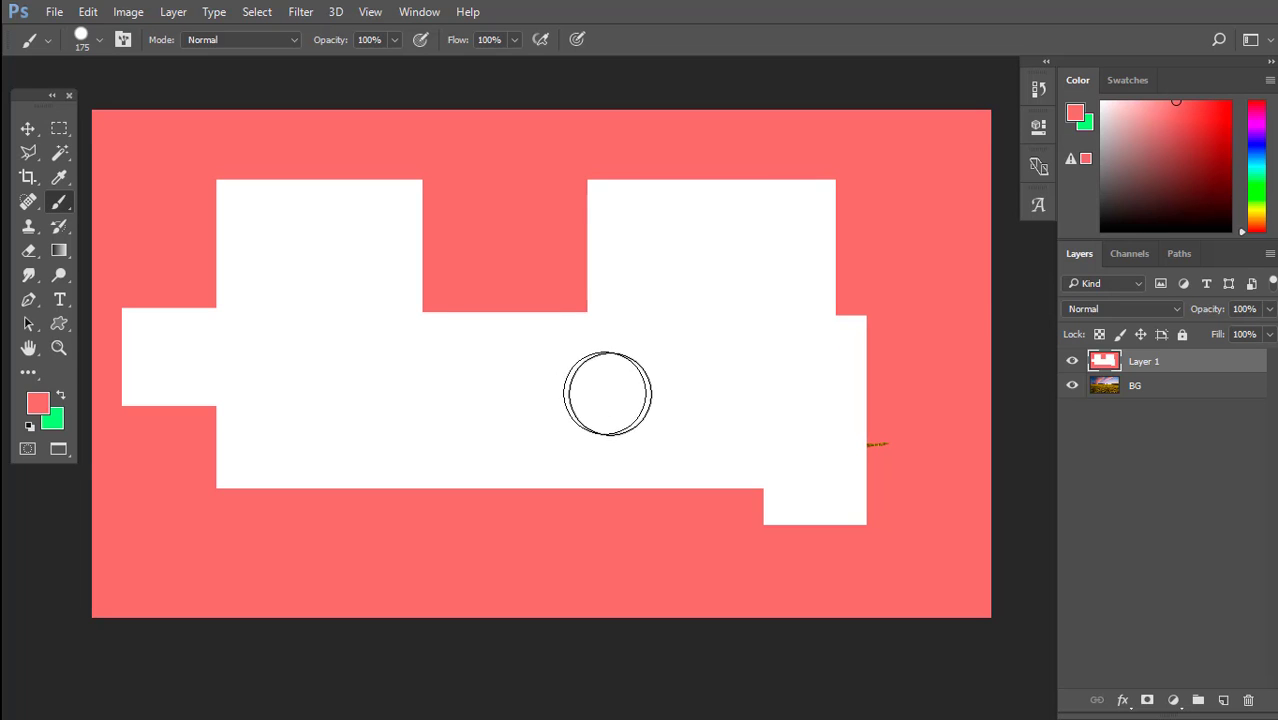
mouse_move(696, 400)
left_mouse_down()
mouse_move(722, 391)
mouse_move(707, 381)
left_mouse_up()
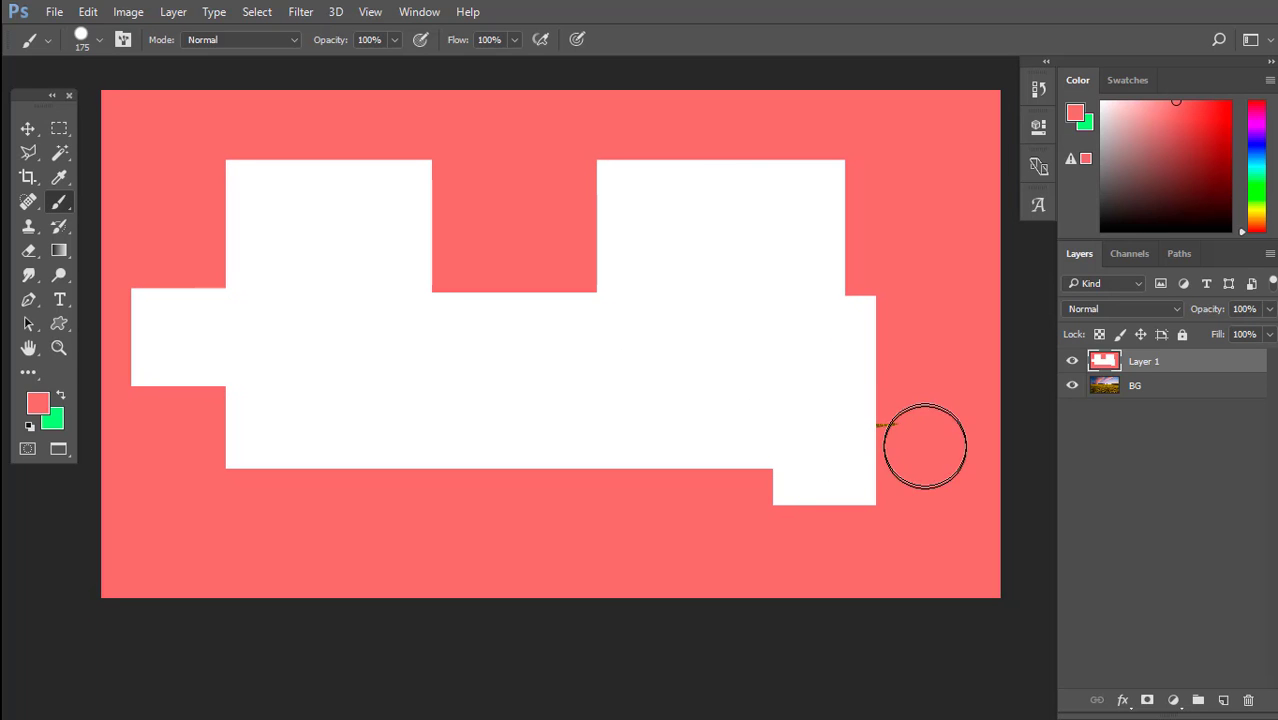
left_click_drag(730, 408, 722, 431)
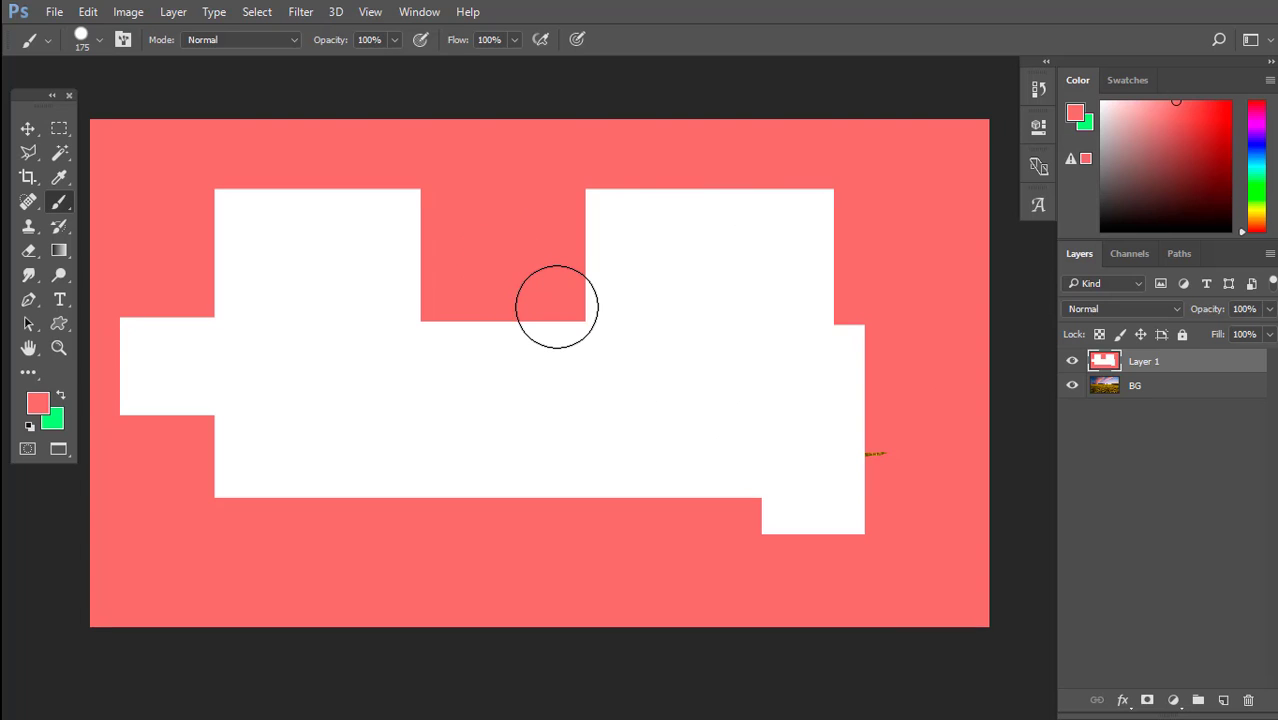
key("ctrl+shift+d")
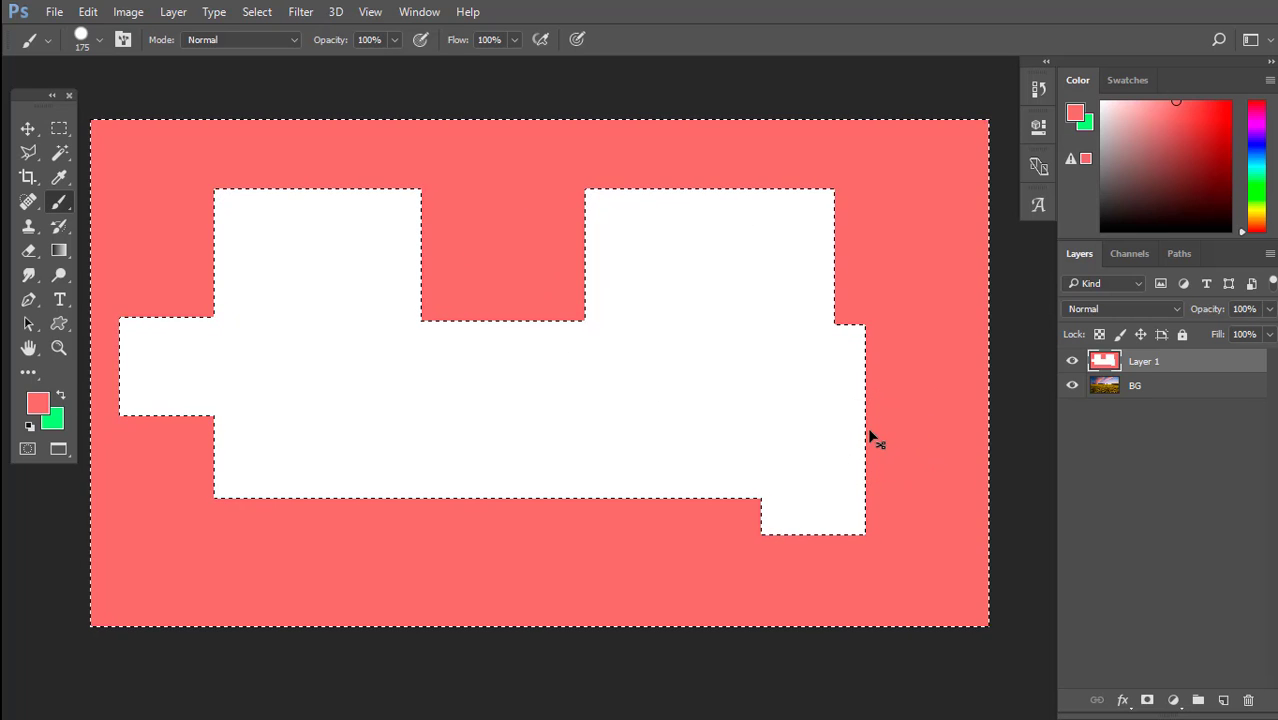
Clear the selection and test a diagonal red stroke across the white shape, then undo it
key("ctrl+d")
left_click_drag(619, 362, 628, 360)
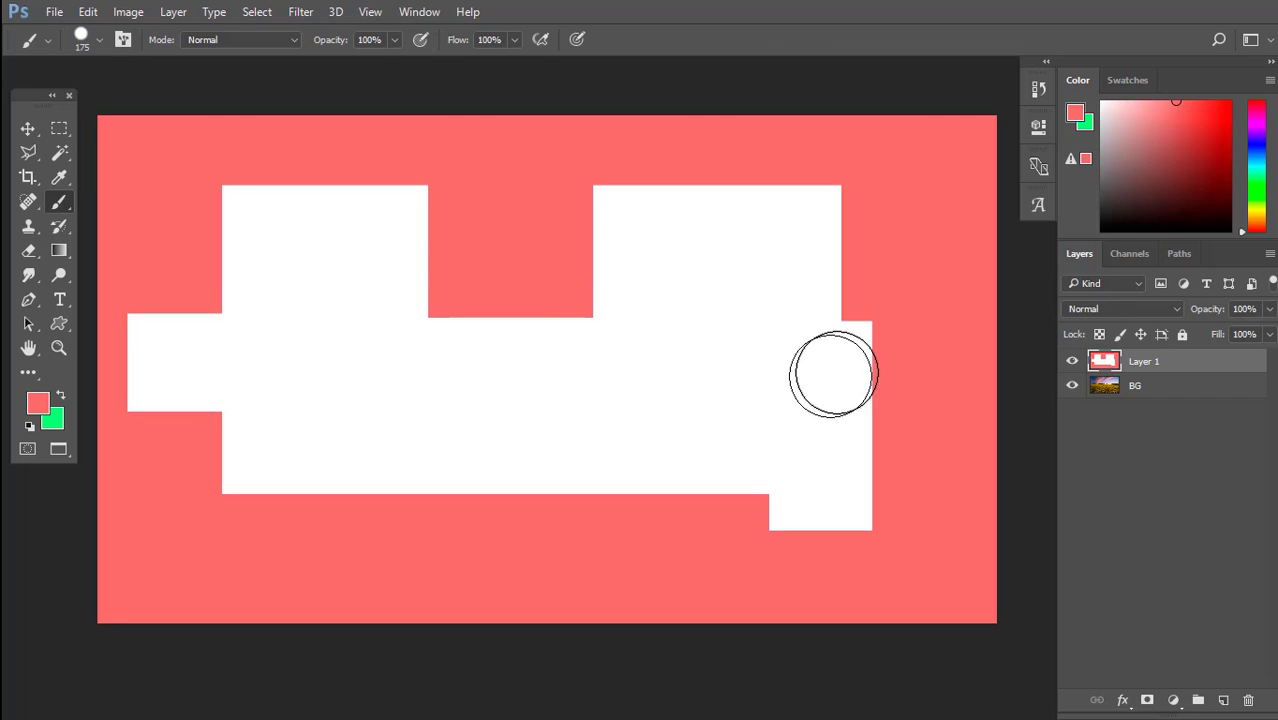
left_click_drag(896, 320, 25, 540)
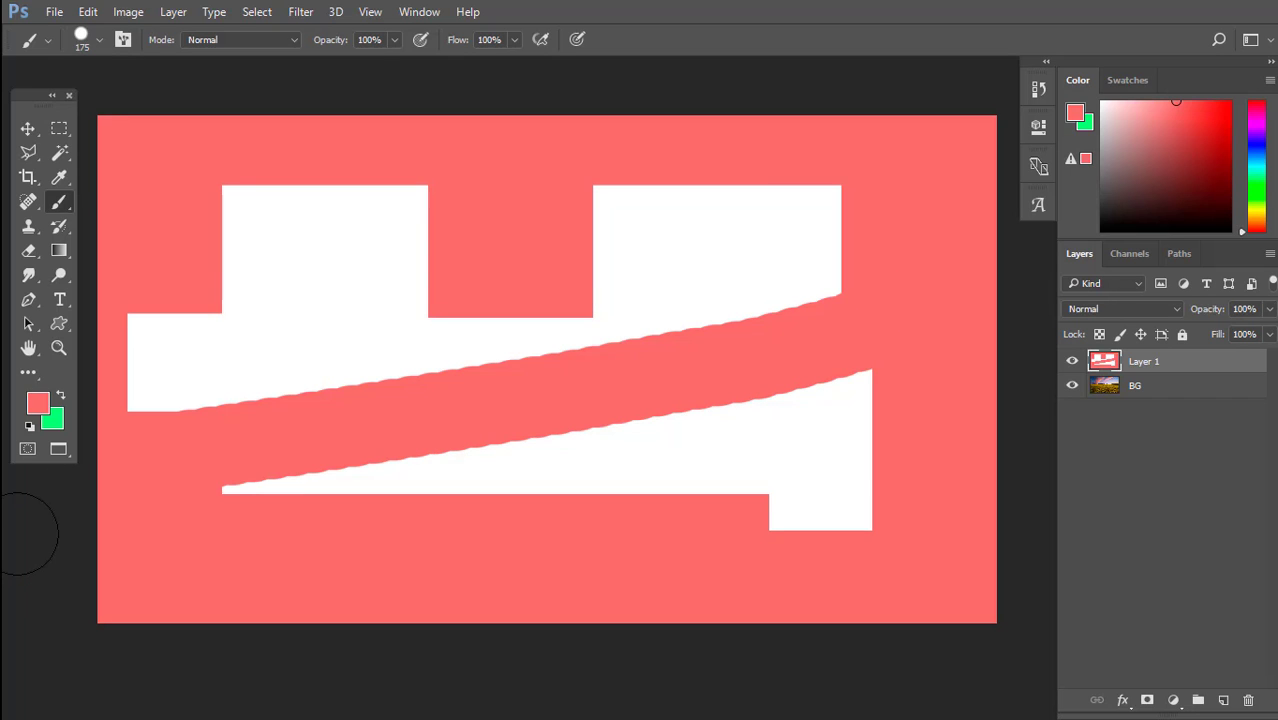
key("ctrl+z")
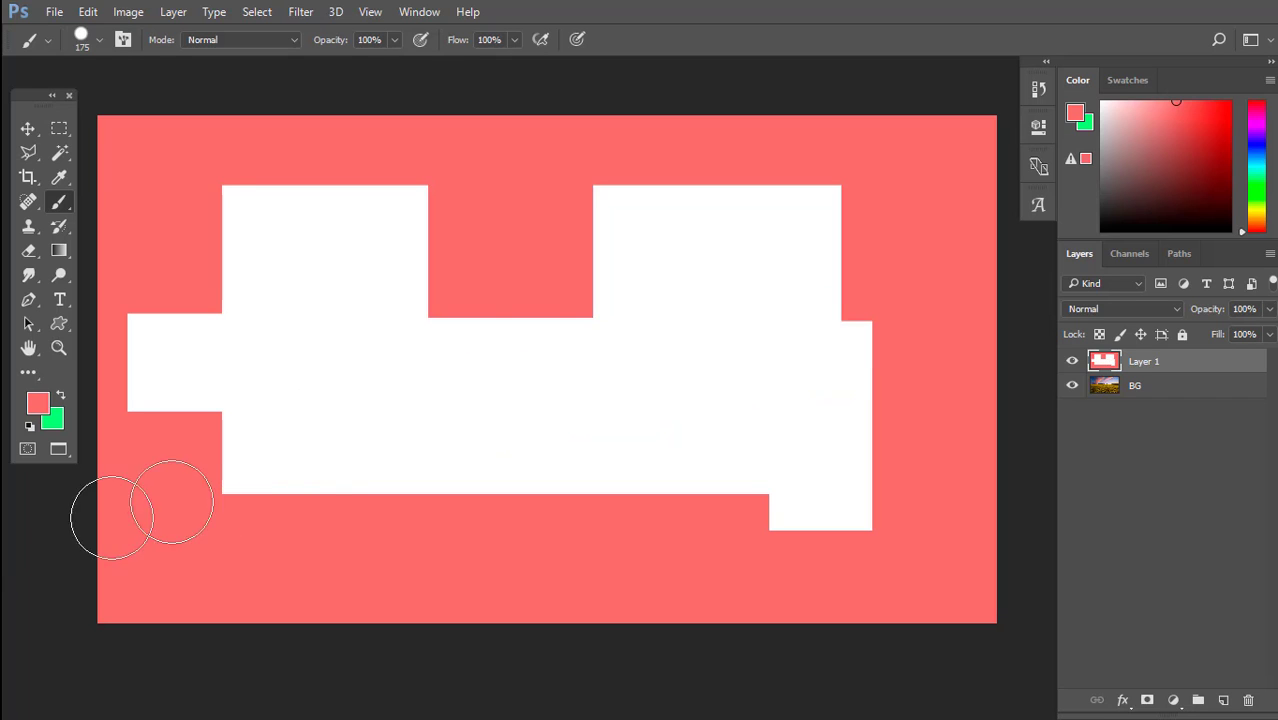
Delete Layer 1 by dragging it onto the Layers panel trash icon
left_click_drag(454, 422, 446, 397)
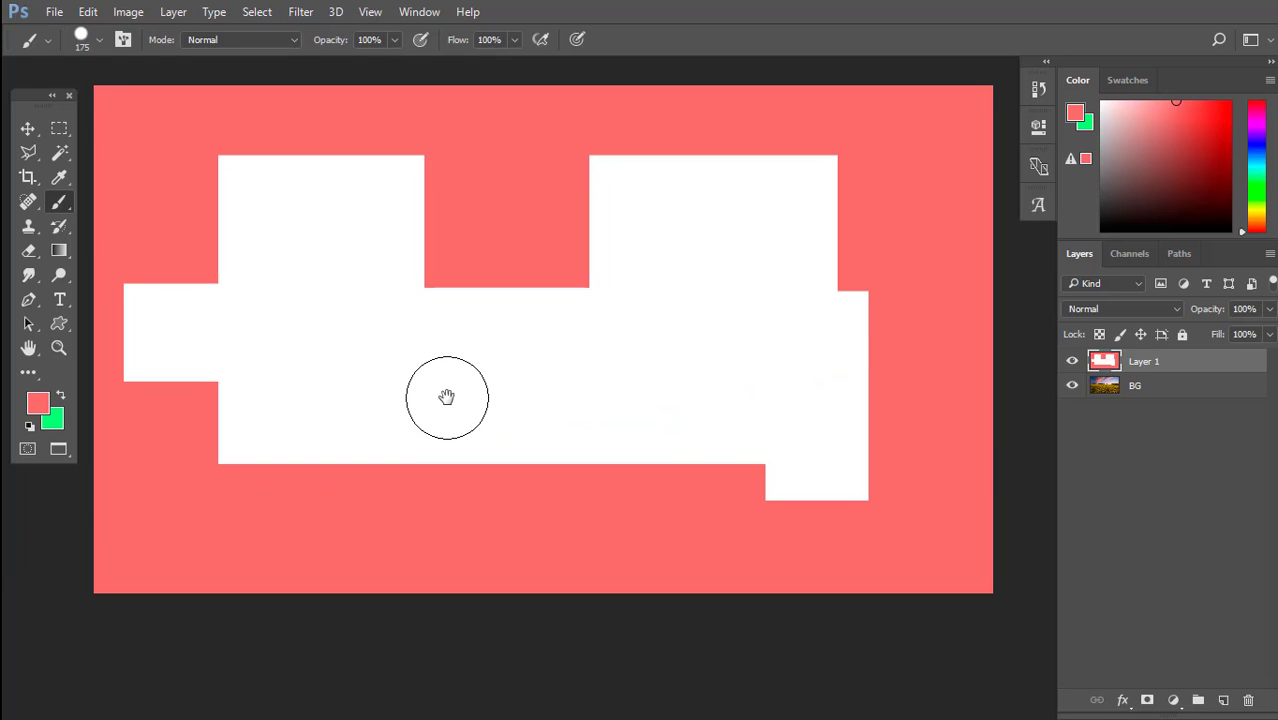
left_click_drag(1191, 366, 1249, 700)
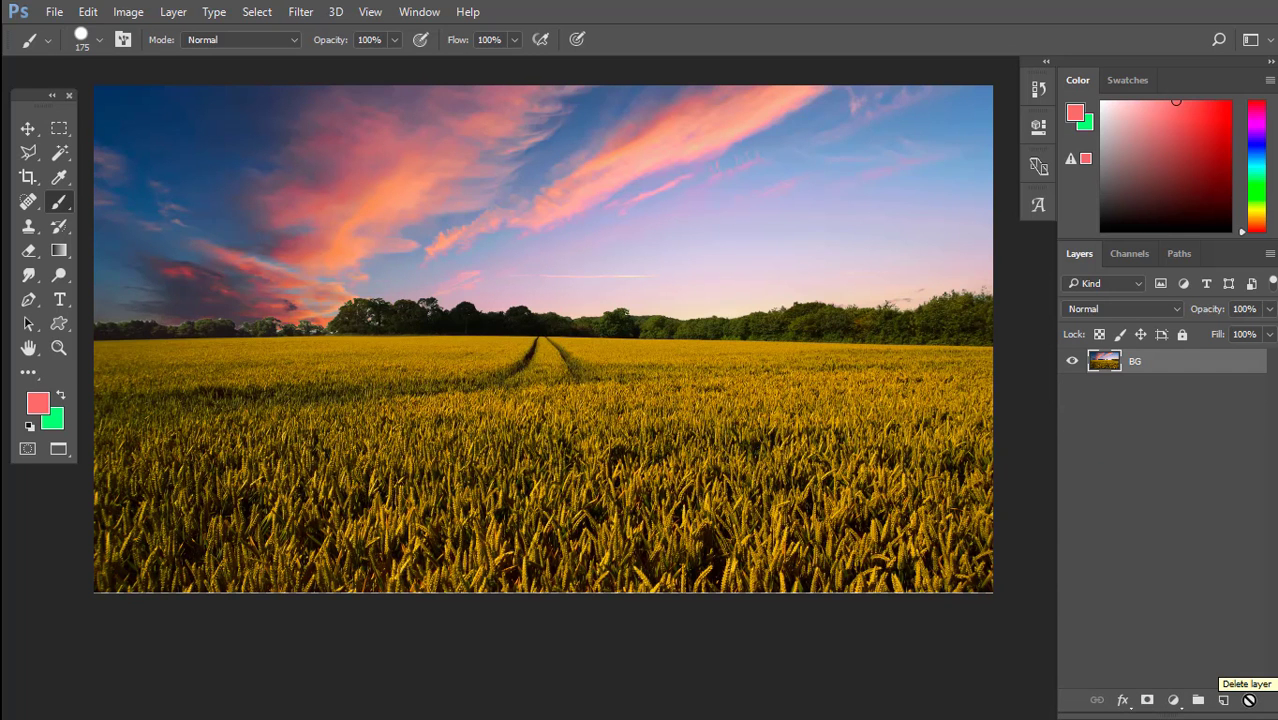
scroll(770, 551, "up", 3)
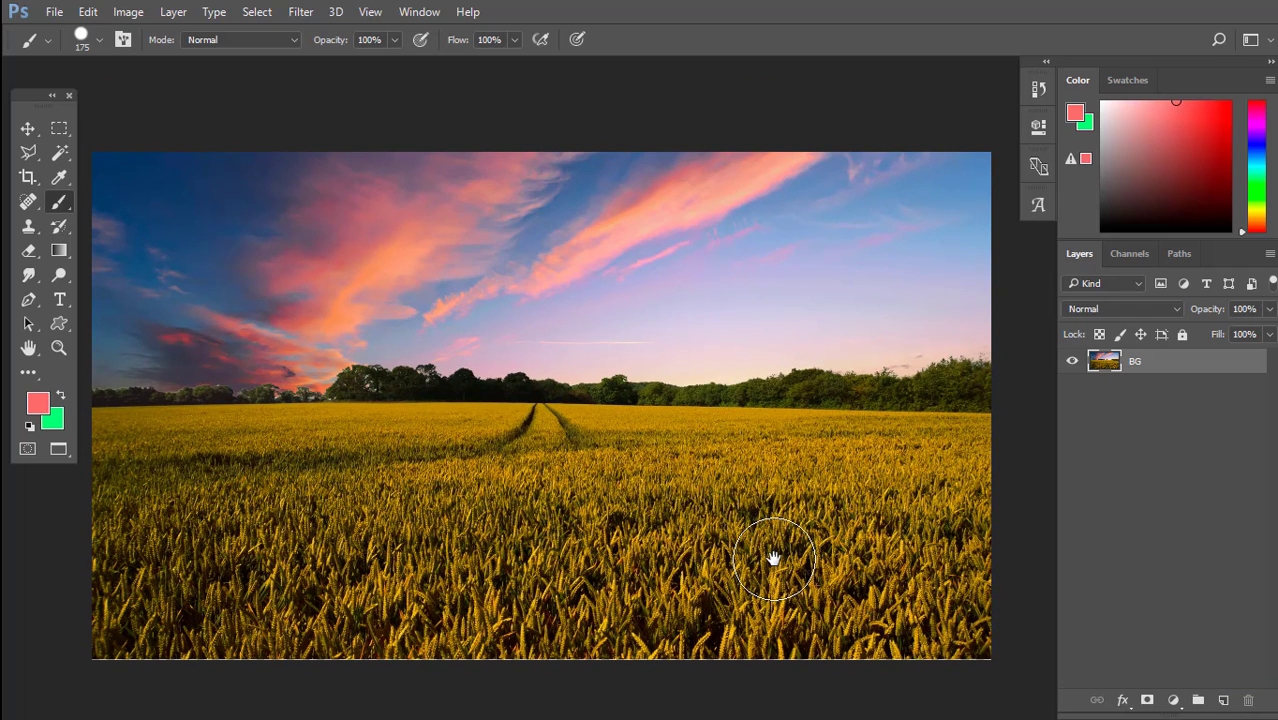
left_click(55, 133)
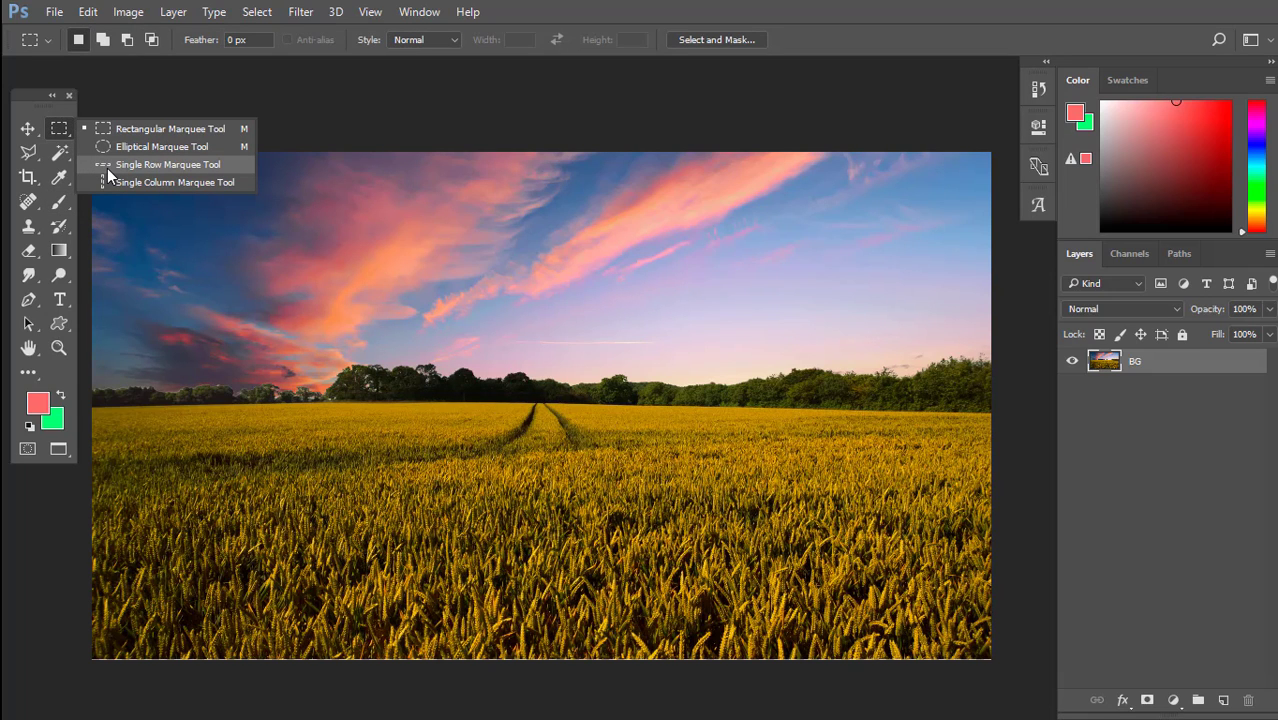
left_click(150, 164)
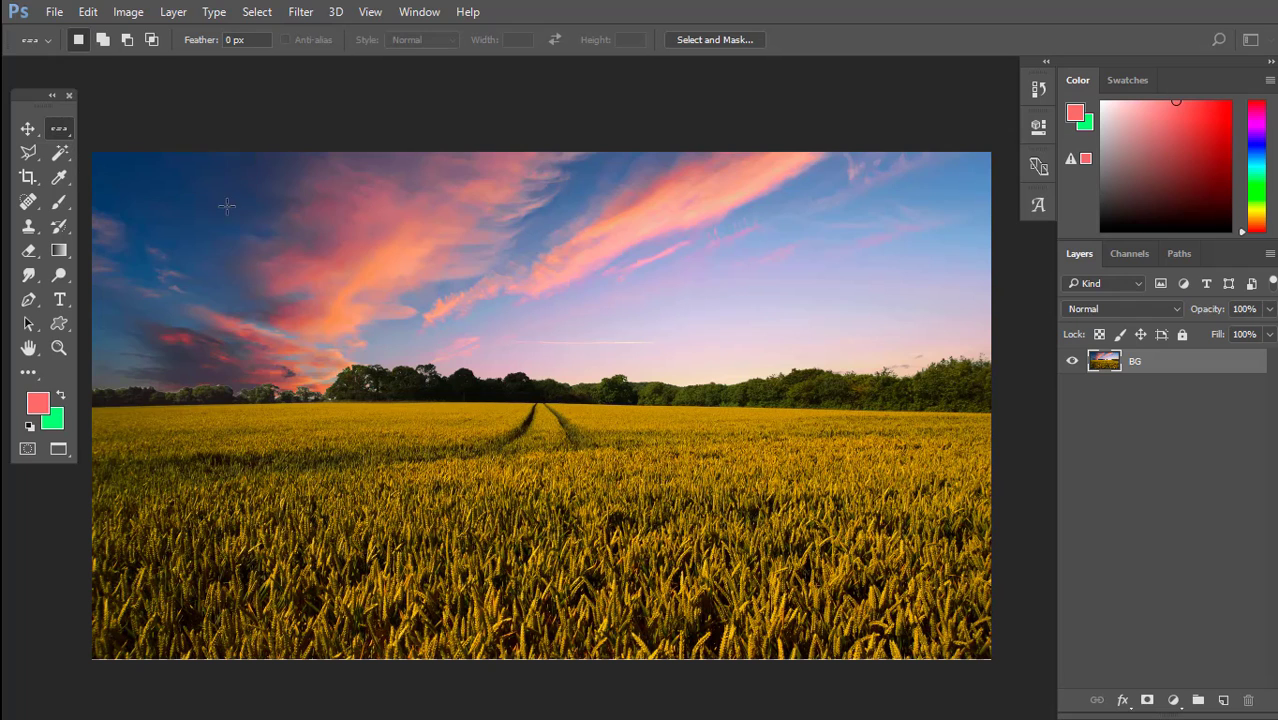
left_click_drag(312, 204, 320, 252)
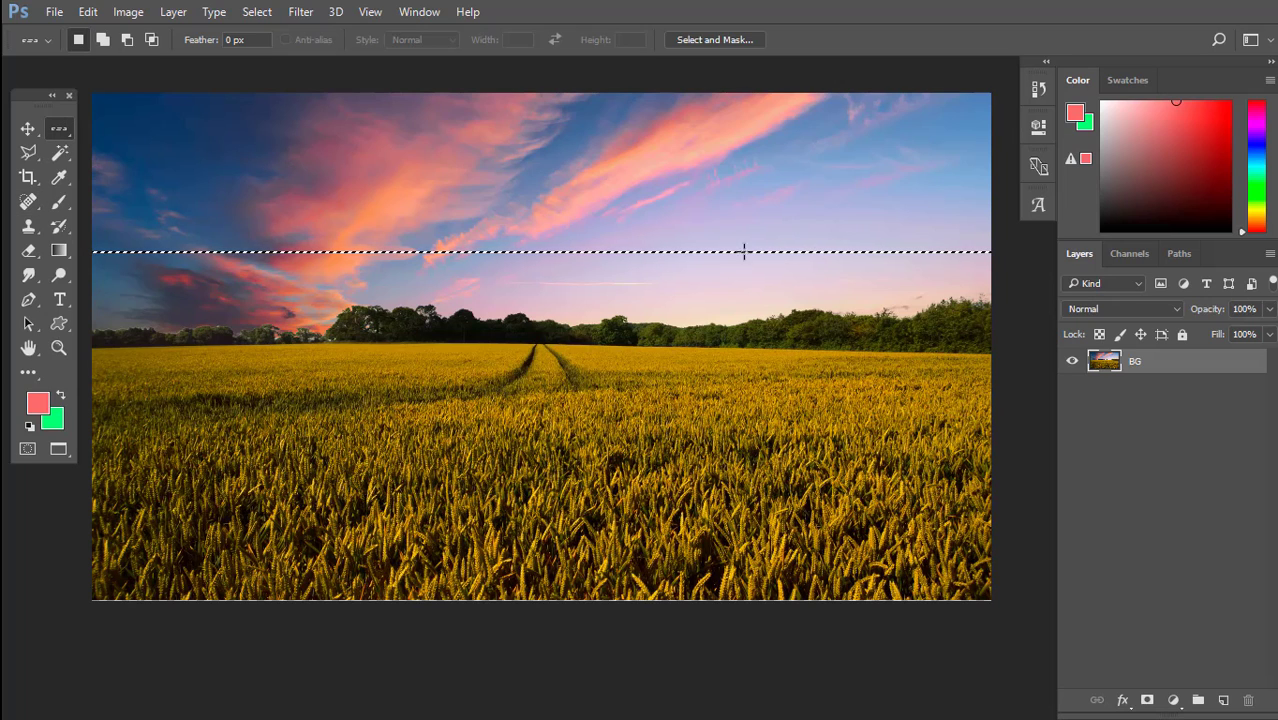
right_click(57, 128)
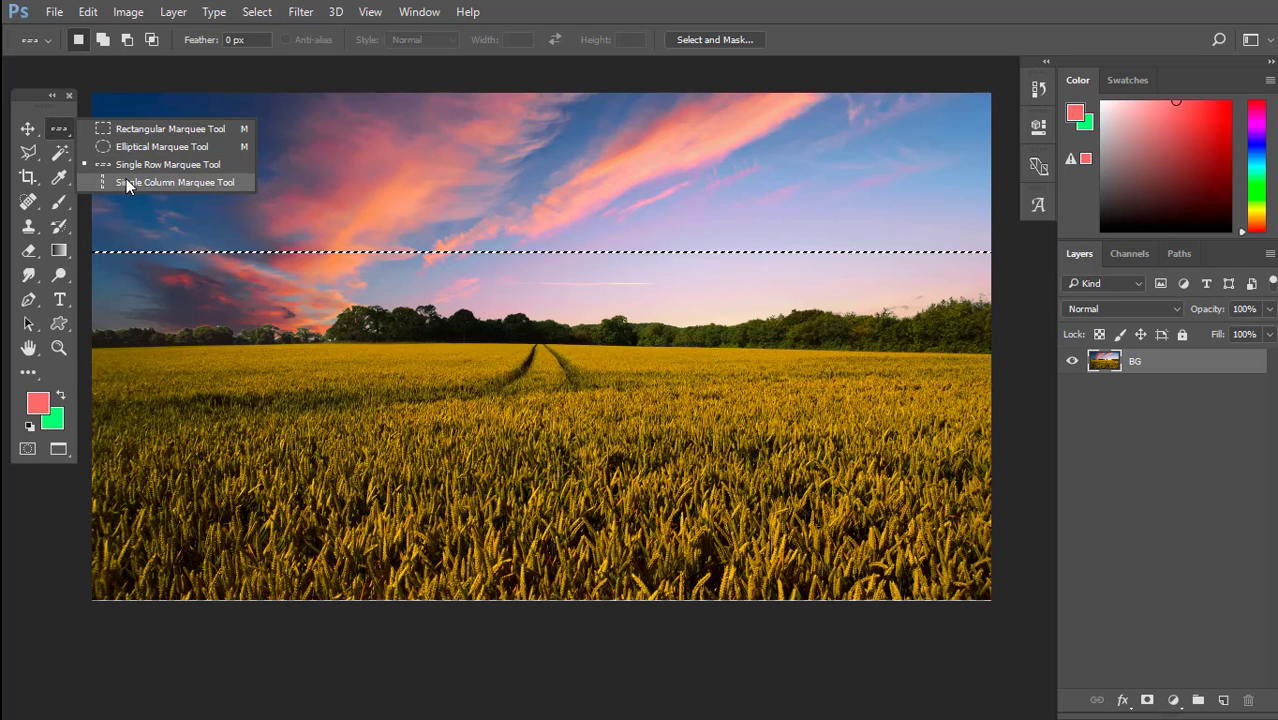
left_click(120, 180)
left_click_drag(305, 104, 307, 412)
left_click_drag(312, 513, 553, 211)
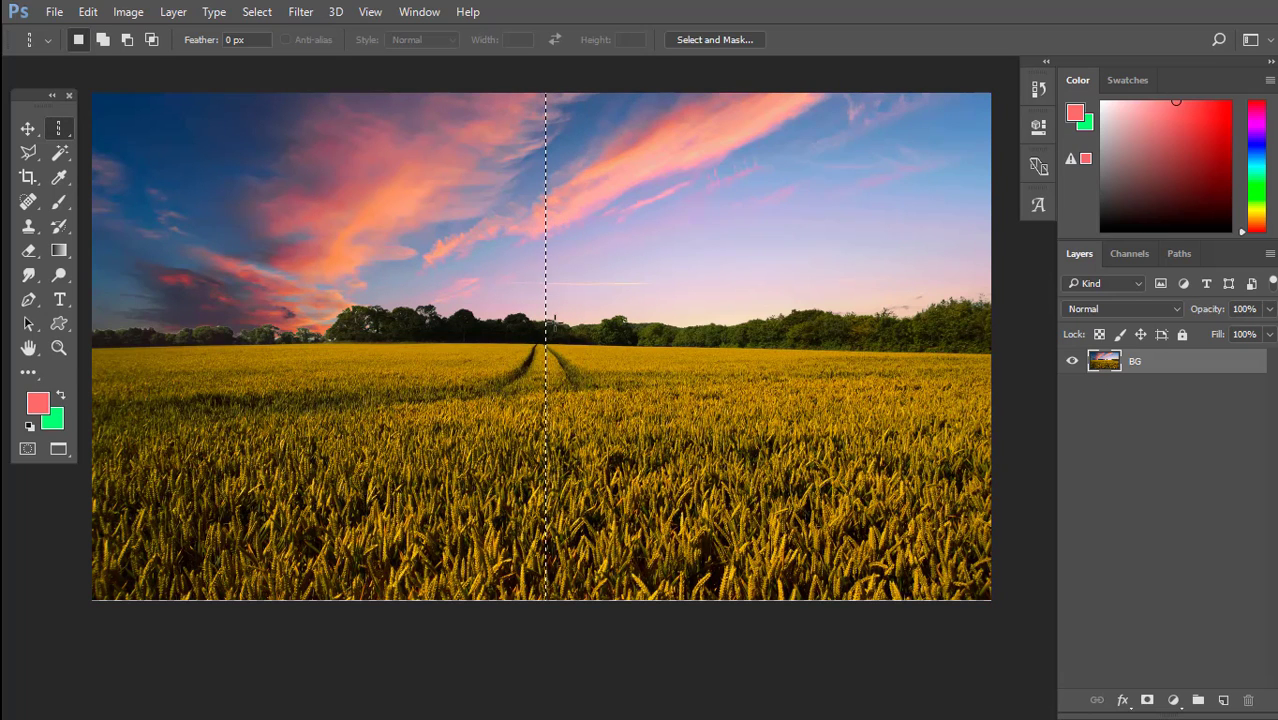
key("ctrl+d")
mouse_move(801, 305)
left_mouse_down()
mouse_move(776, 280)
mouse_move(808, 305)
left_mouse_up()
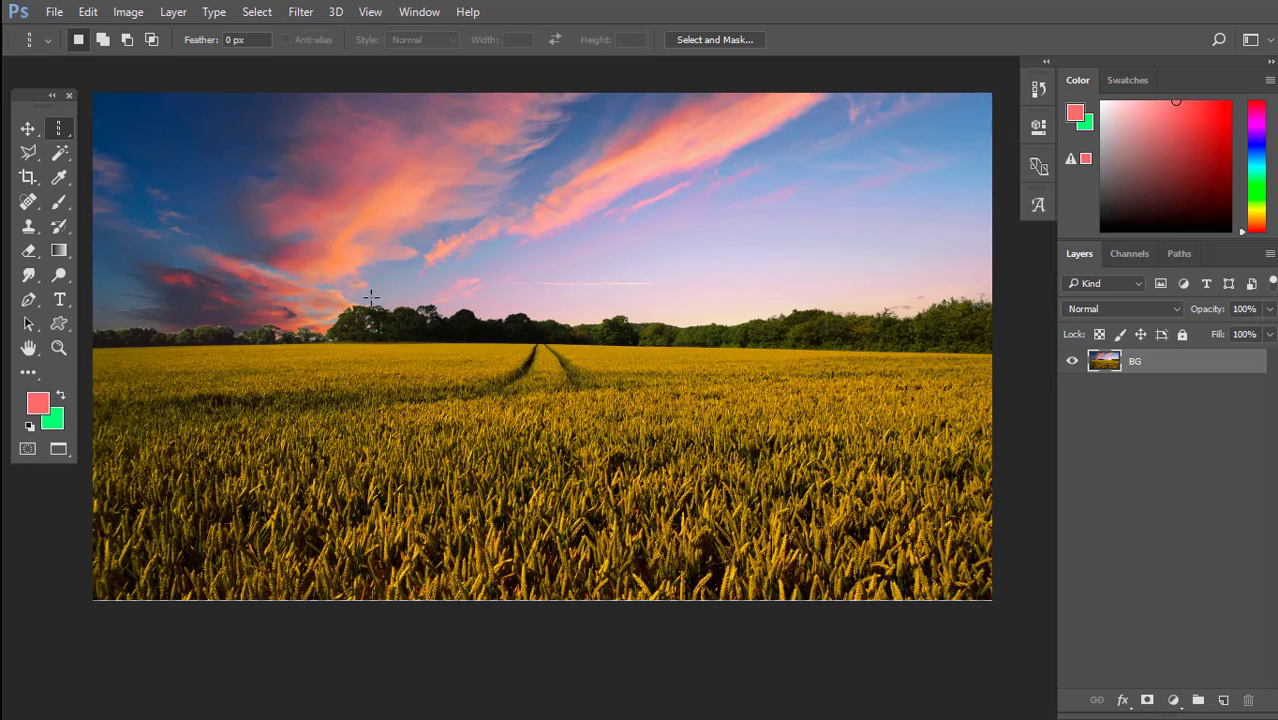
Choose the freehand Lasso Tool and add a new empty layer above the photo
right_click(31, 157)
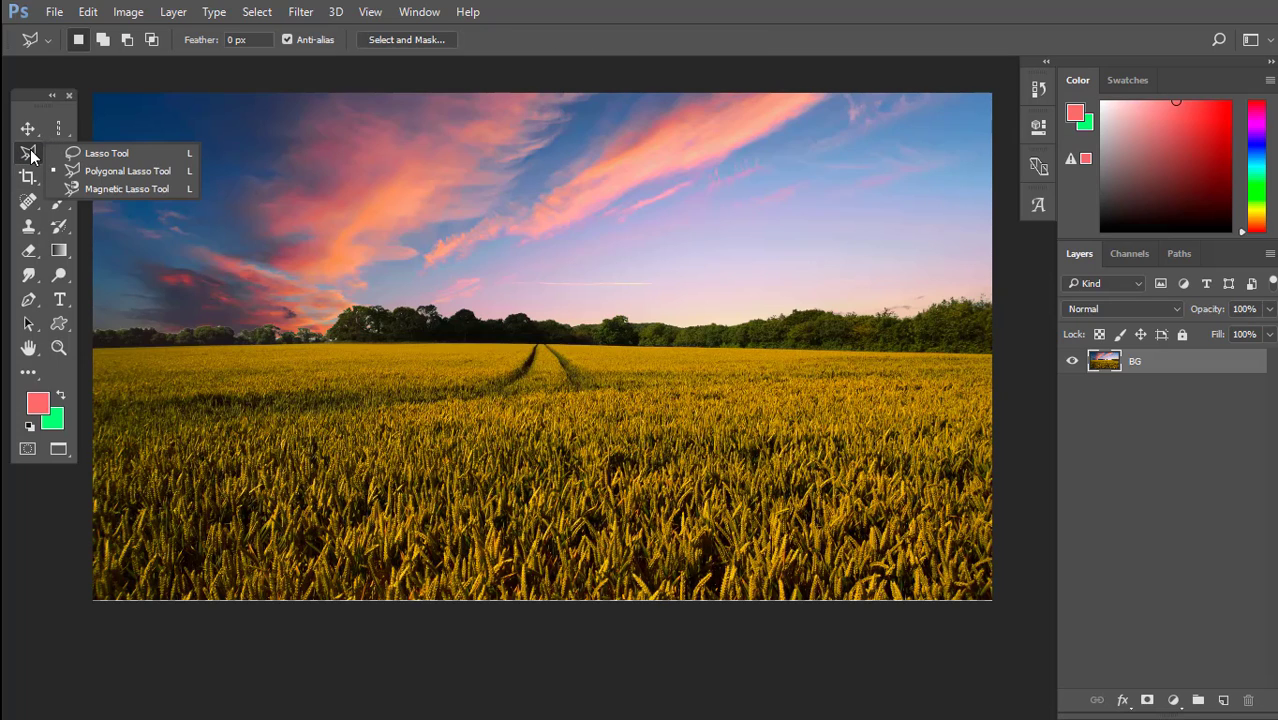
left_click(93, 155)
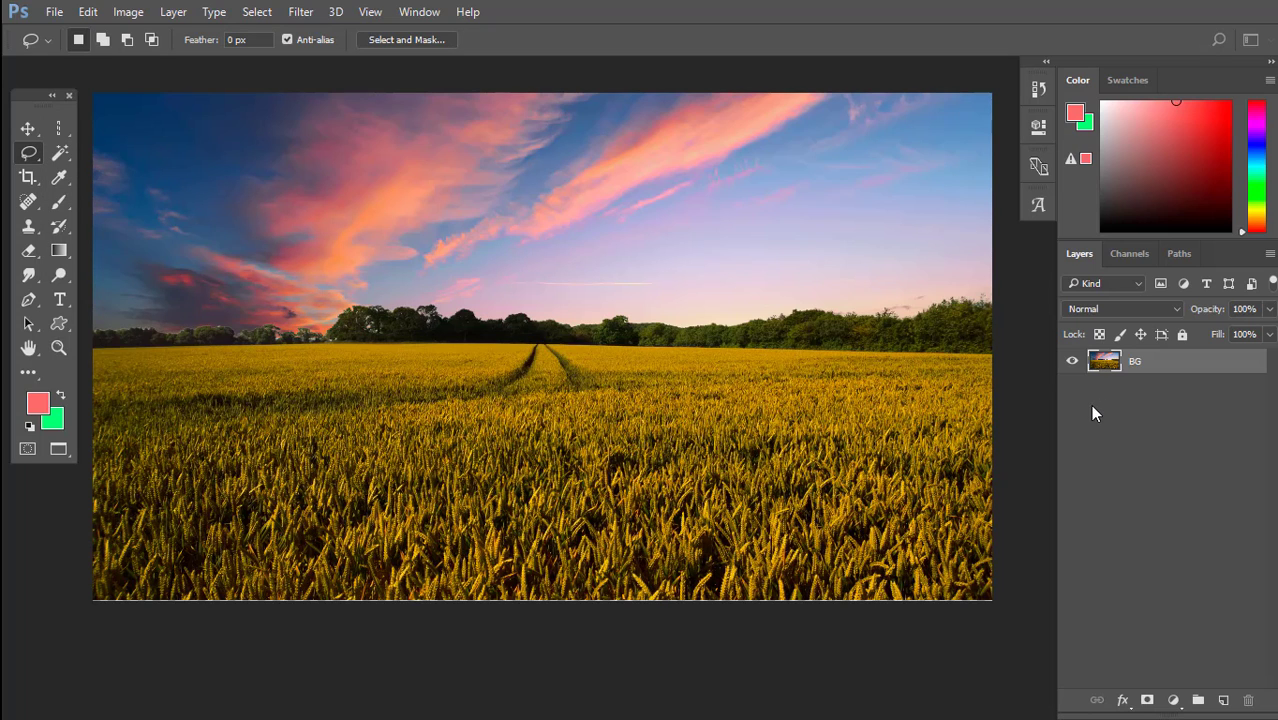
left_click_drag(665, 316, 661, 318)
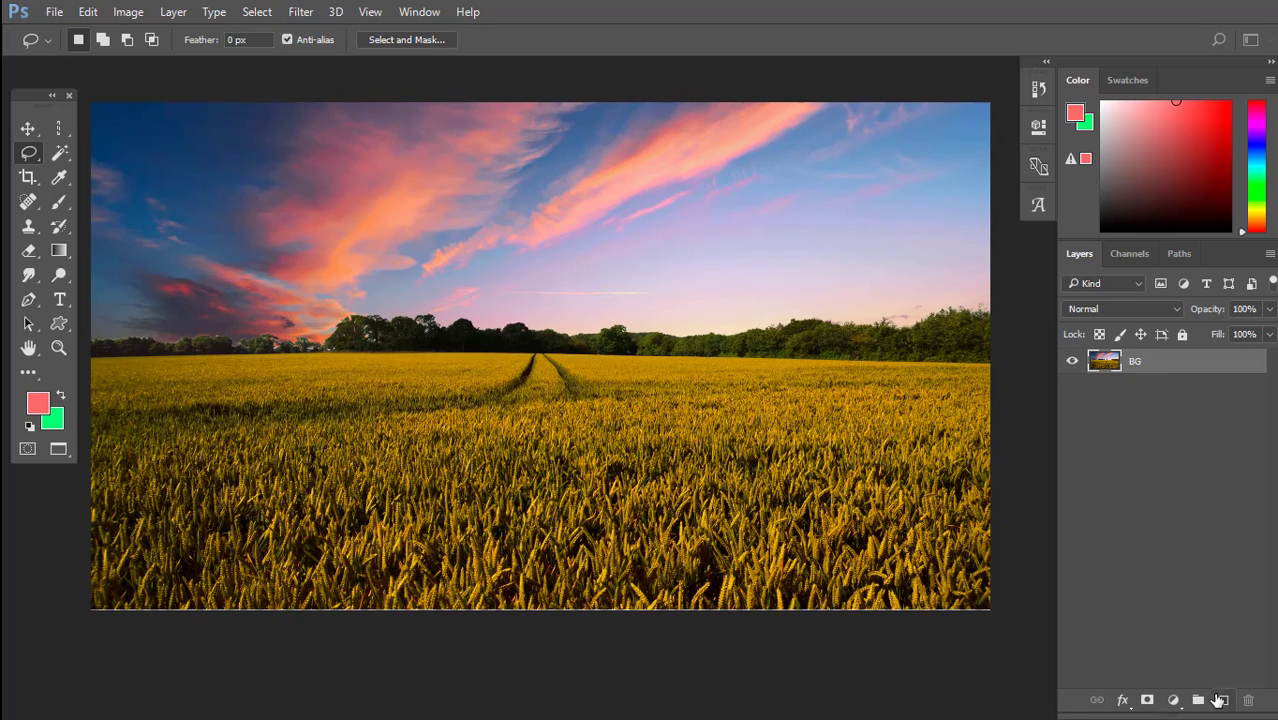
left_click(1219, 700)
Paint the entire new layer red using an enlarged brush
key("b")
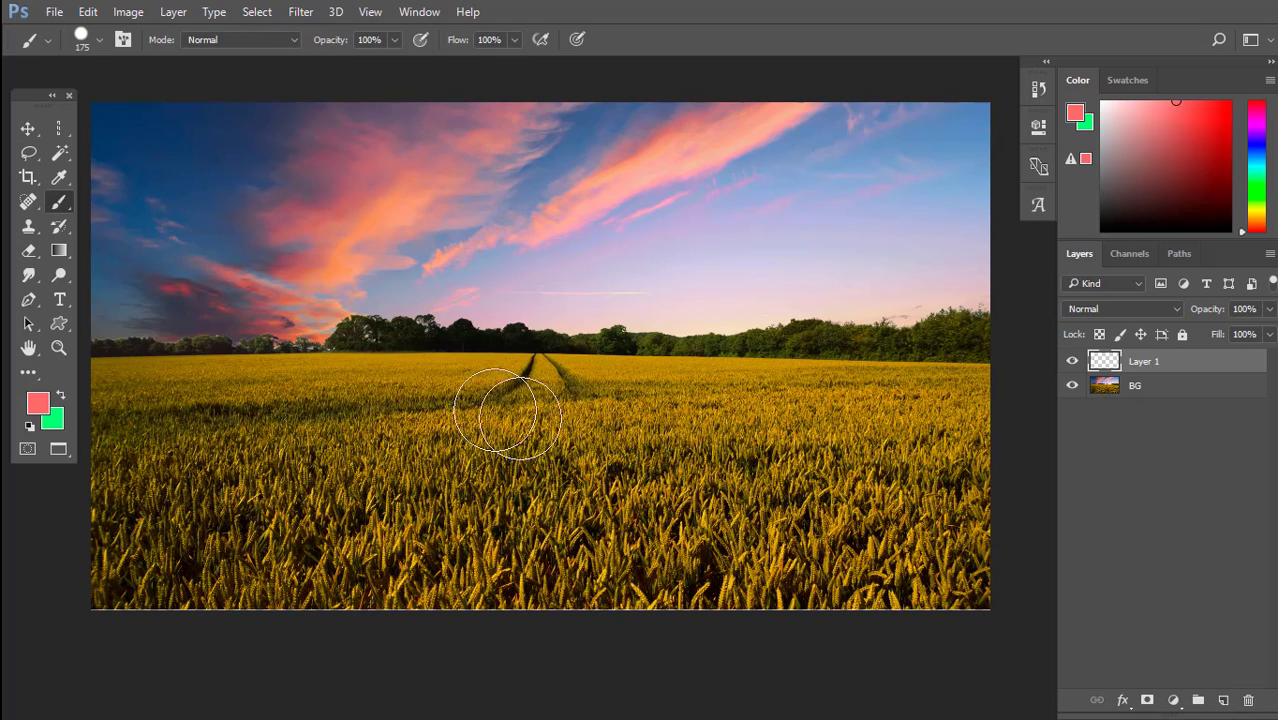
mouse_move(508, 408)
left_mouse_down()
mouse_move(859, 385)
mouse_move(980, 480)
mouse_move(1106, 520)
mouse_move(937, 580)
mouse_move(474, 651)
left_mouse_up()
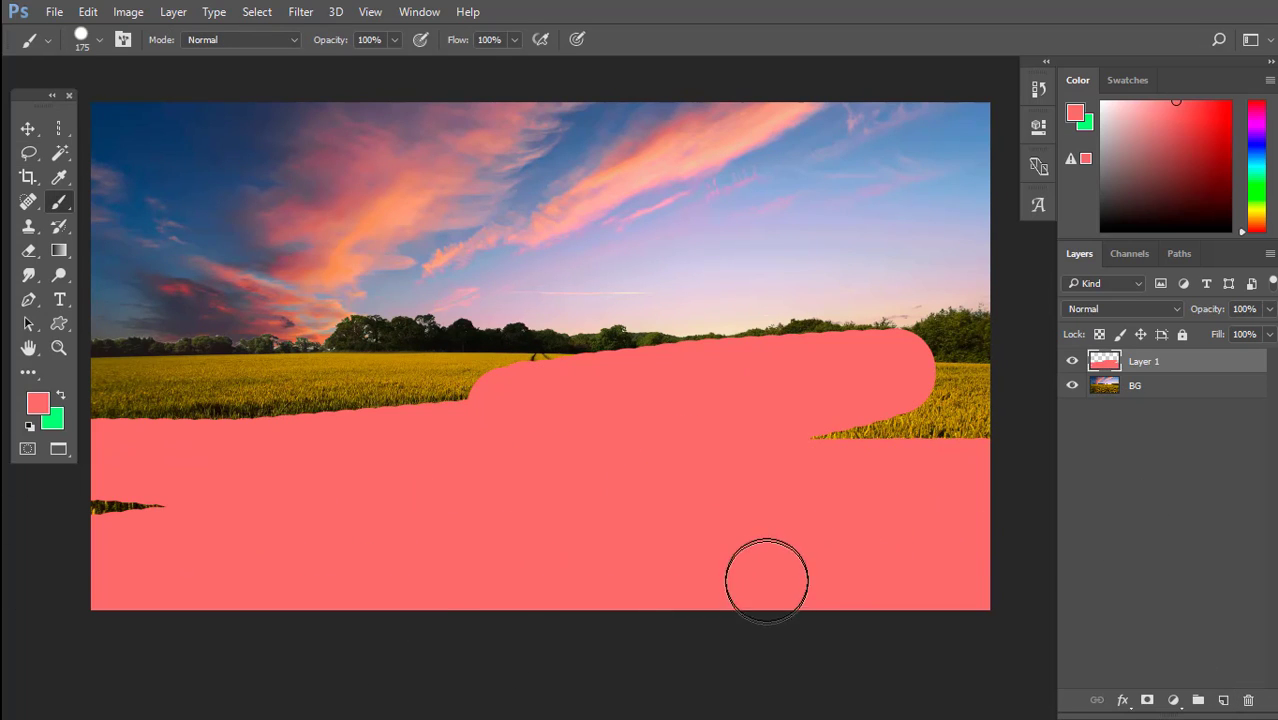
key("bracketright")
key("bracketright")
key("bracketright")
key("bracketright")
key("bracketright")
key("bracketright")
key("bracketright")
key("bracketright")
key("bracketright")
key("bracketright")
key("bracketright")
key("bracketright")
left_click_drag(875, 450, 120, 579)
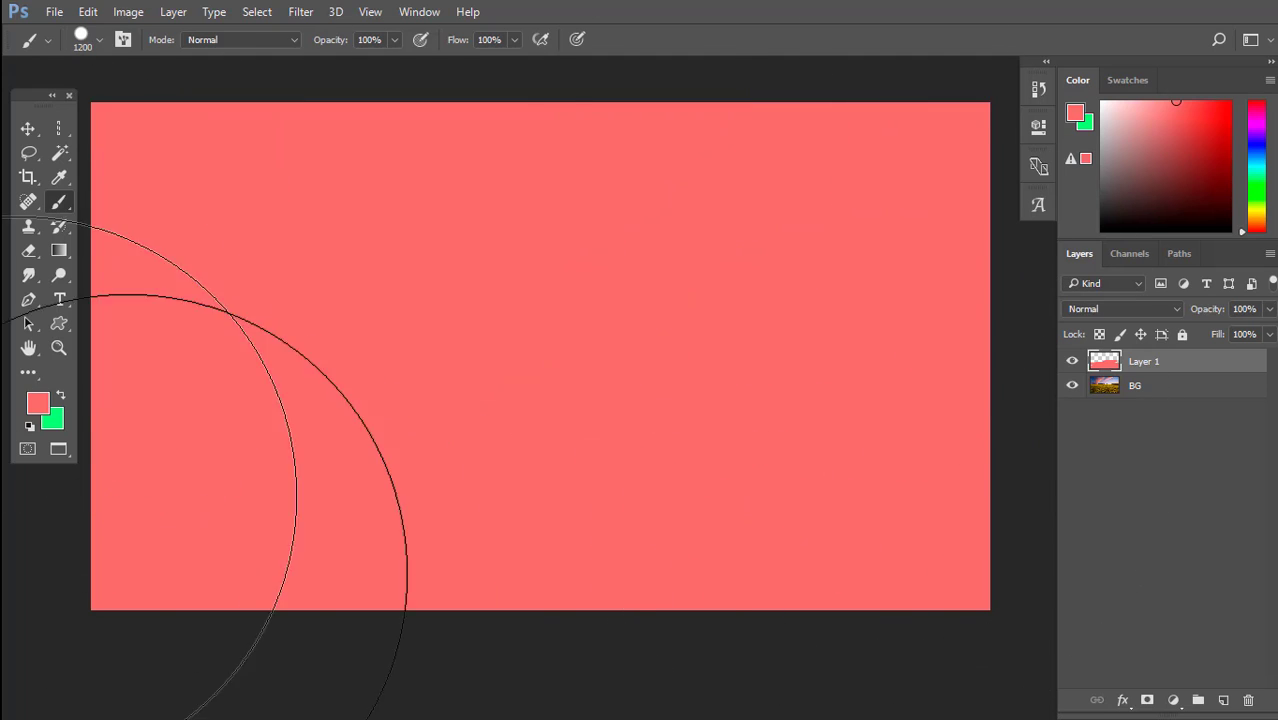
key("bracketleft")
key("bracketleft")
key("bracketleft")
key("bracketleft")
key("bracketleft")
key("bracketleft")
key("bracketleft")
key("bracketleft")
key("bracketleft")
key("bracketleft")
key("bracketleft")
key("bracketleft")
key("bracketleft")
key("bracketleft")
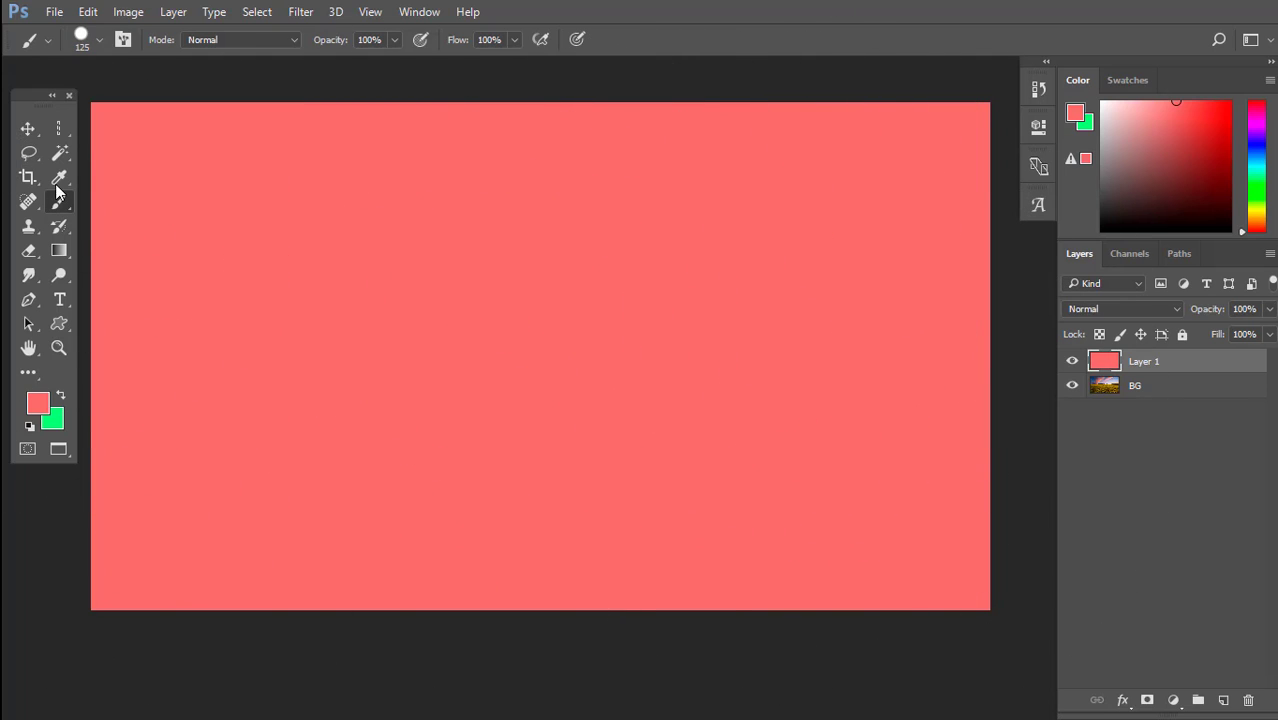
left_click(28, 152)
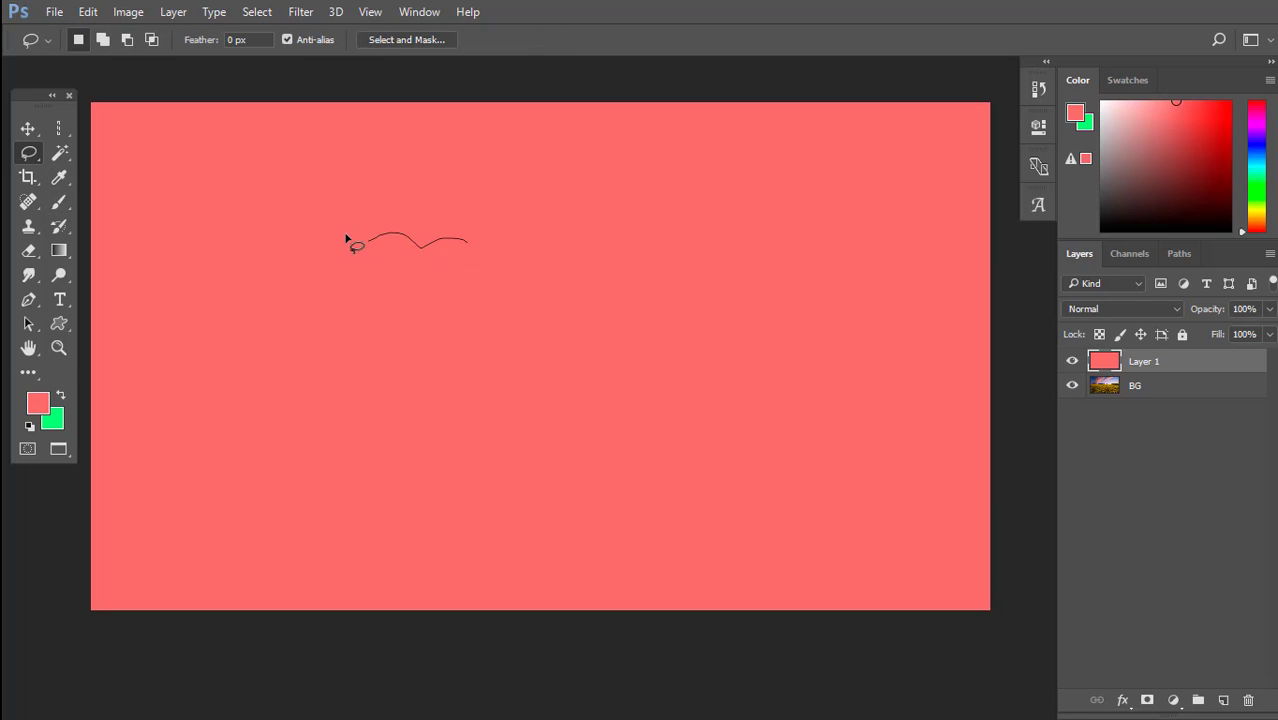
Draw a freehand lasso outline with a looping extension across most of the red layer
mouse_move(470, 457)
left_mouse_down()
mouse_move(582, 459)
mouse_move(735, 294)
mouse_move(670, 183)
mouse_move(220, 151)
mouse_move(177, 218)
mouse_move(190, 402)
mouse_move(313, 537)
mouse_move(655, 525)
mouse_move(756, 422)
mouse_move(760, 384)
left_mouse_up()
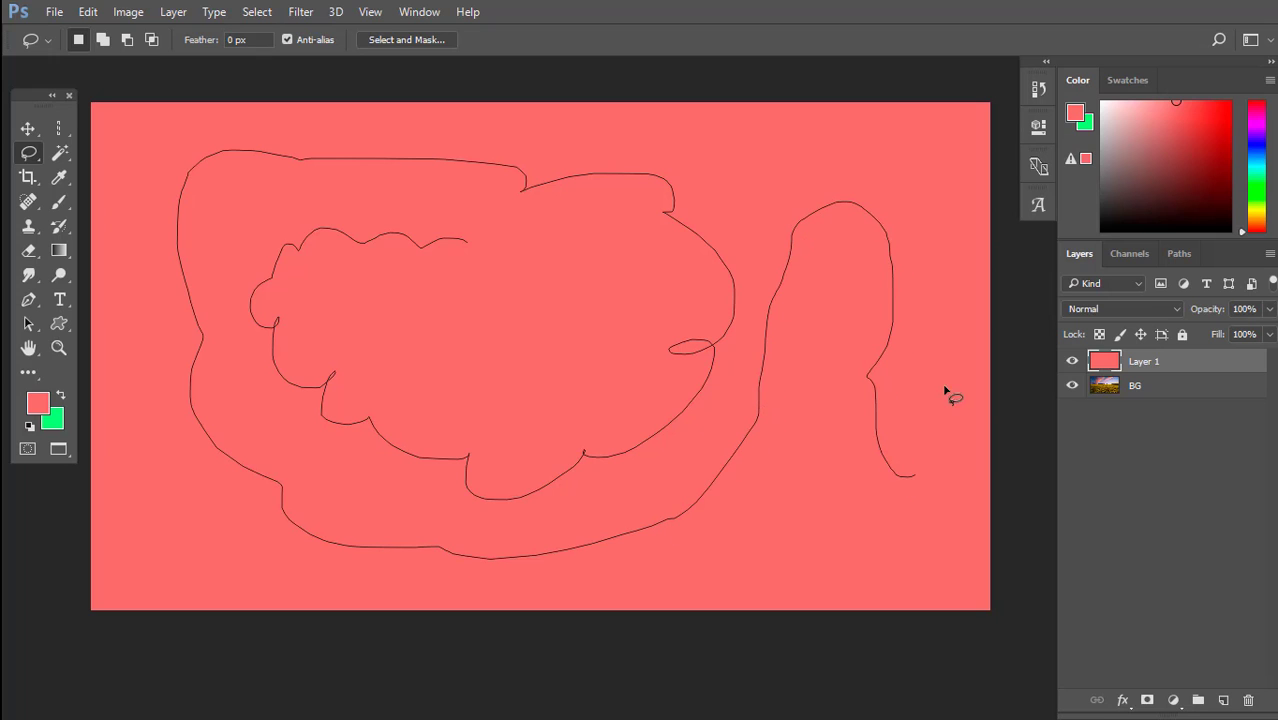
mouse_move(945, 389)
left_mouse_down()
mouse_move(937, 254)
mouse_move(830, 177)
mouse_move(659, 293)
mouse_move(560, 228)
left_mouse_up()
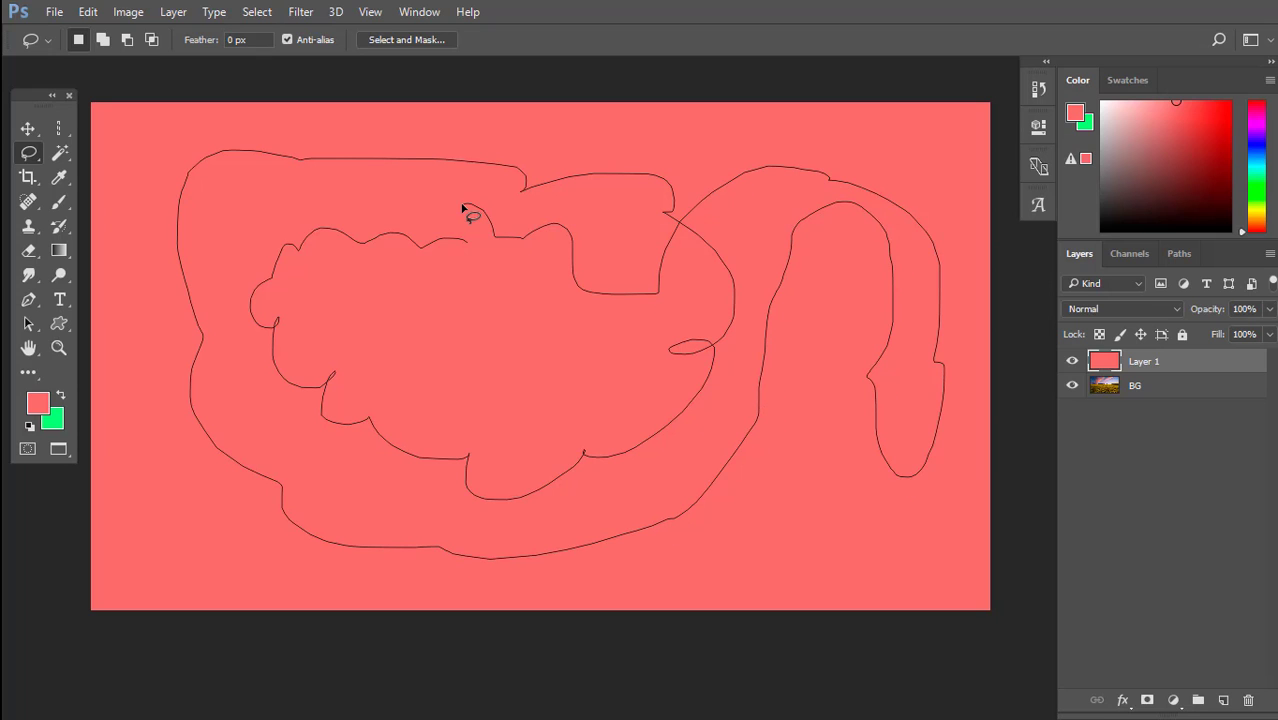
left_click_drag(463, 210, 468, 208)
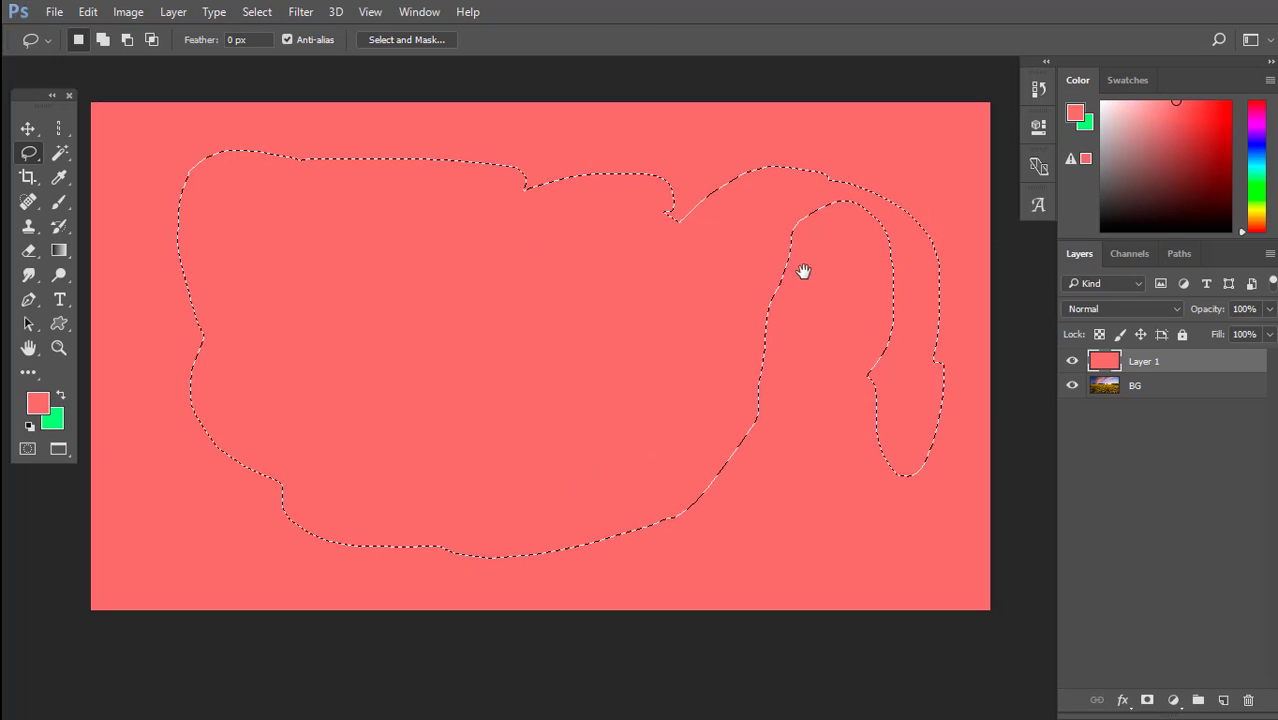
key("ctrl+d")
left_click_drag(805, 271, 799, 273)
key("ctrl+shift+d")
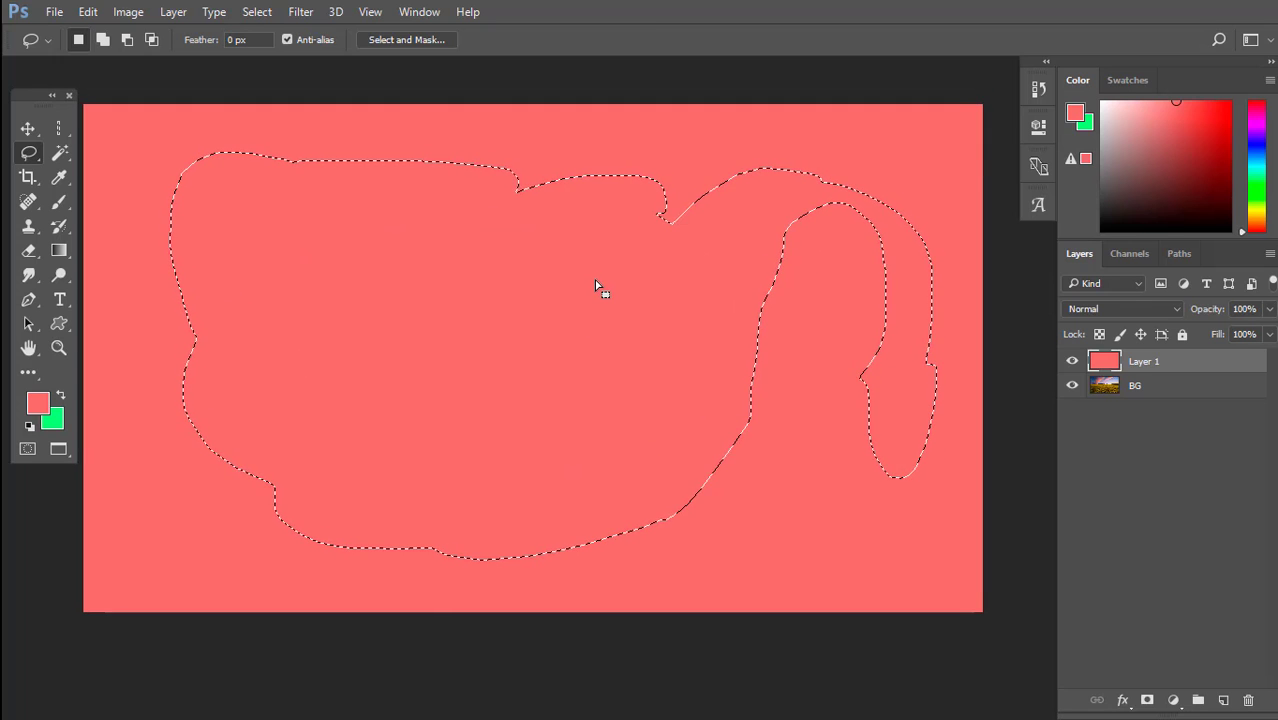
Swap to green as the foreground colour, brush inside the selection, then undo the strokes
key("x")
key("b")
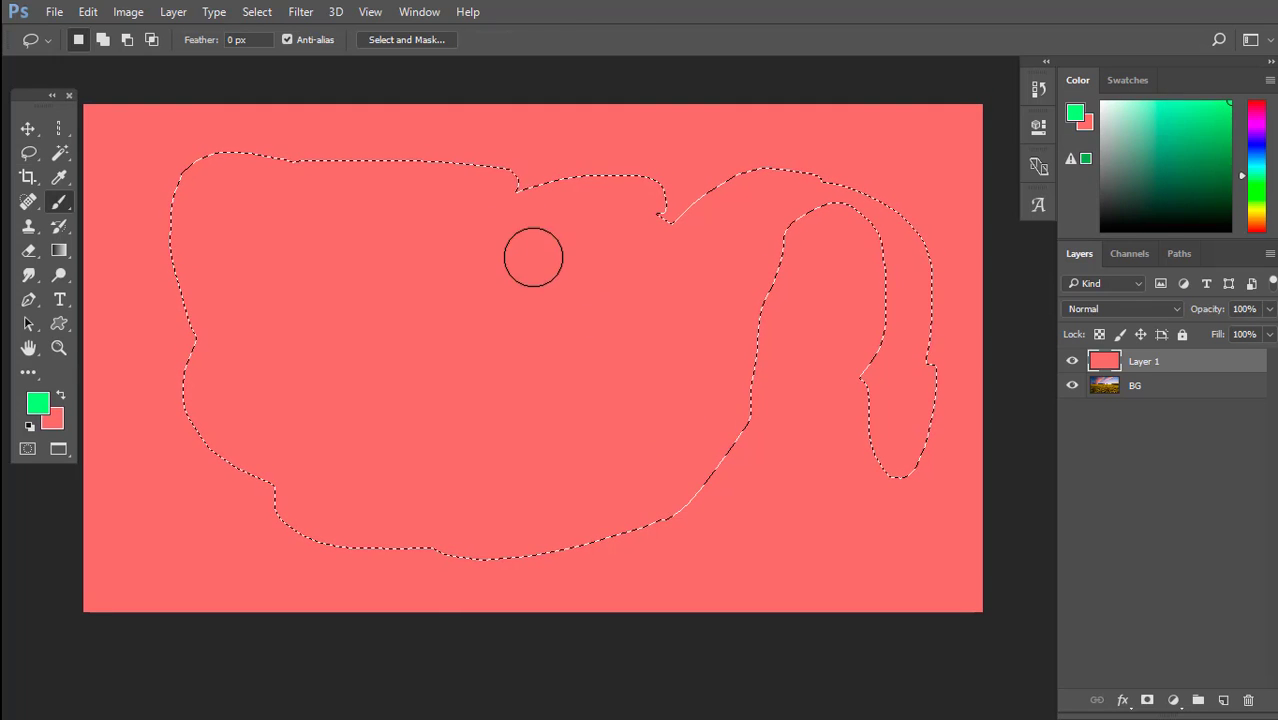
mouse_move(520, 228)
left_mouse_down()
mouse_move(719, 251)
mouse_move(548, 131)
mouse_move(516, 280)
mouse_move(761, 195)
mouse_move(785, 462)
mouse_move(913, 345)
mouse_move(588, 379)
mouse_move(665, 318)
left_mouse_up()
key("ctrl+BackSpace")
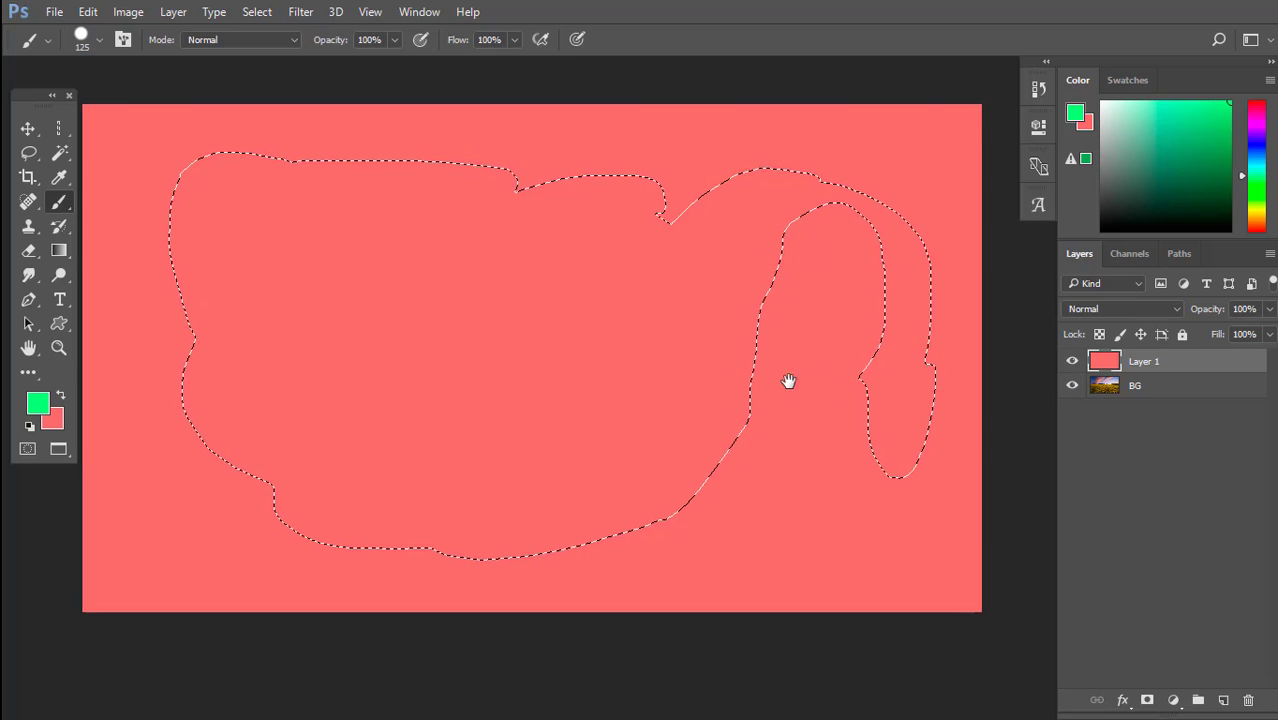
left_click_drag(787, 379, 770, 399)
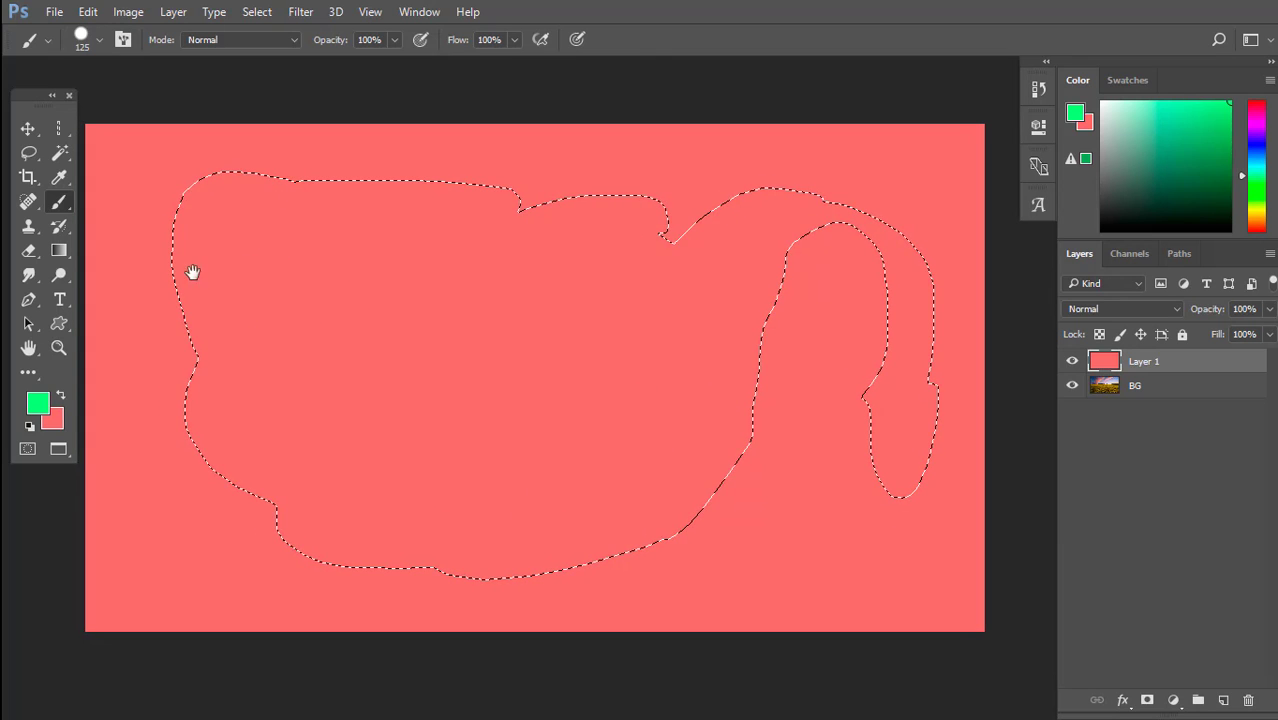
right_click(30, 160)
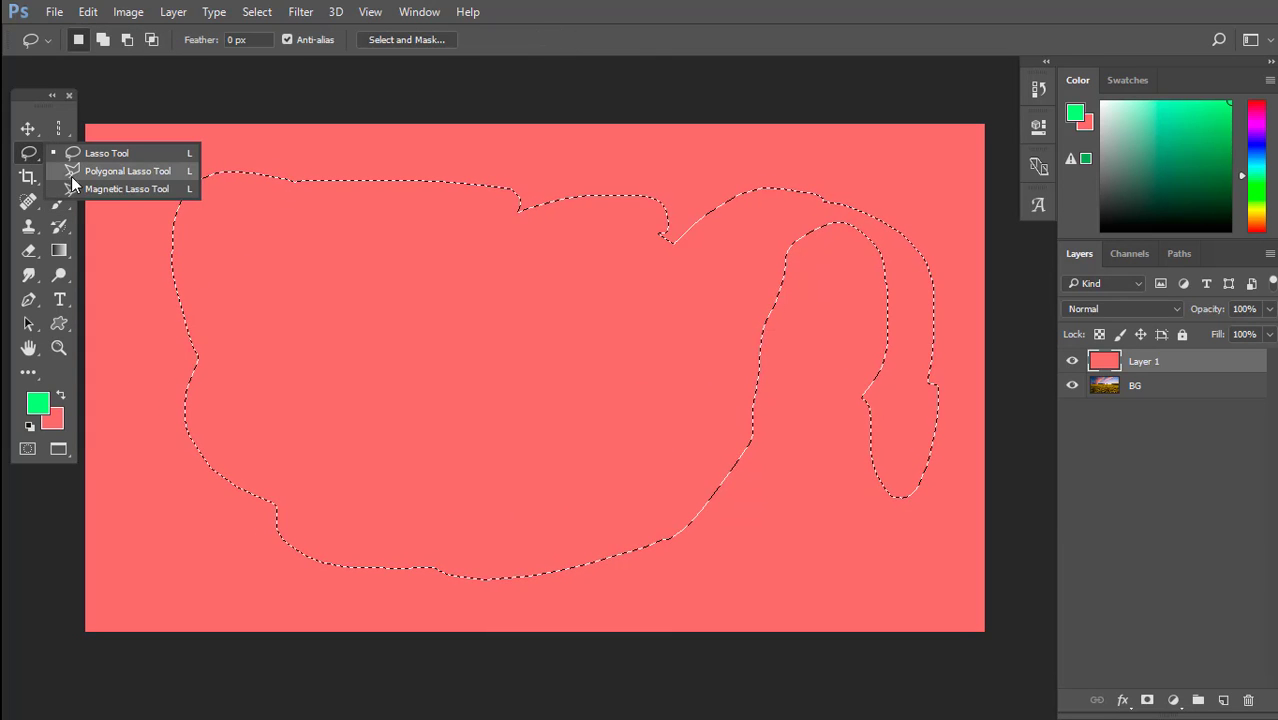
Clear the freehand selection and draw a four-sided Polygonal Lasso selection inset from the layer edges
left_click(71, 172)
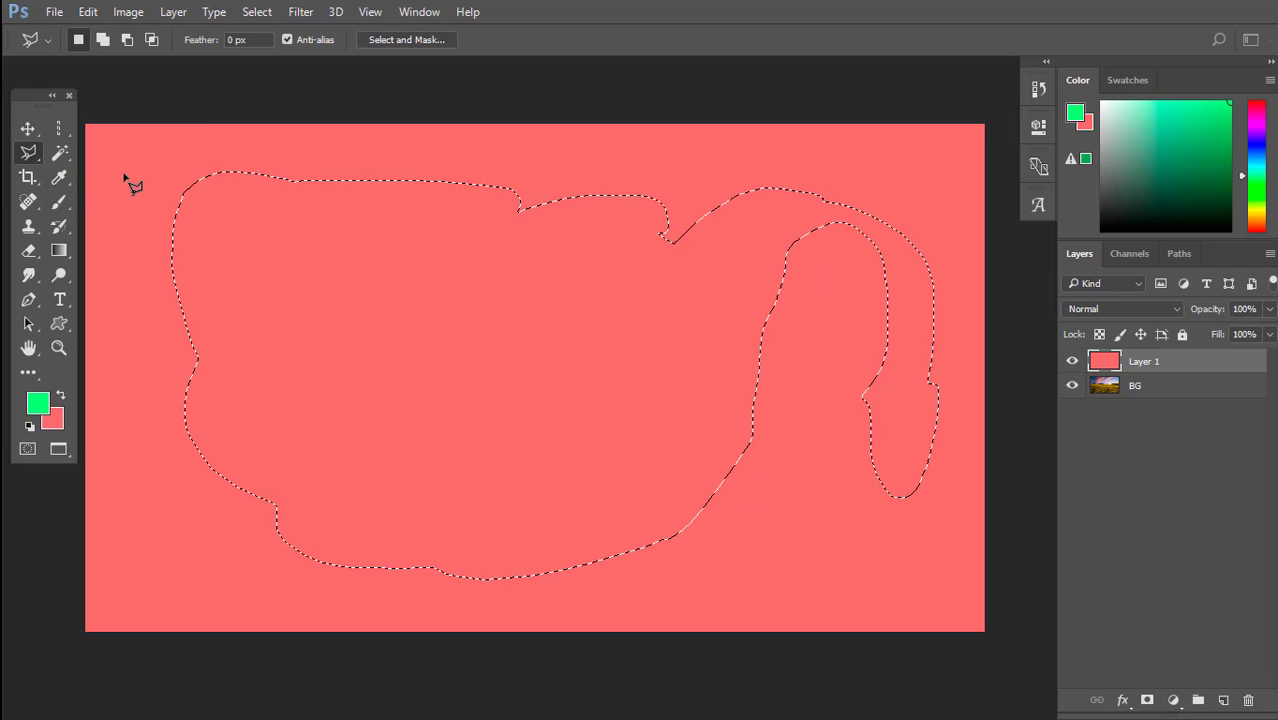
key("ctrl+d")
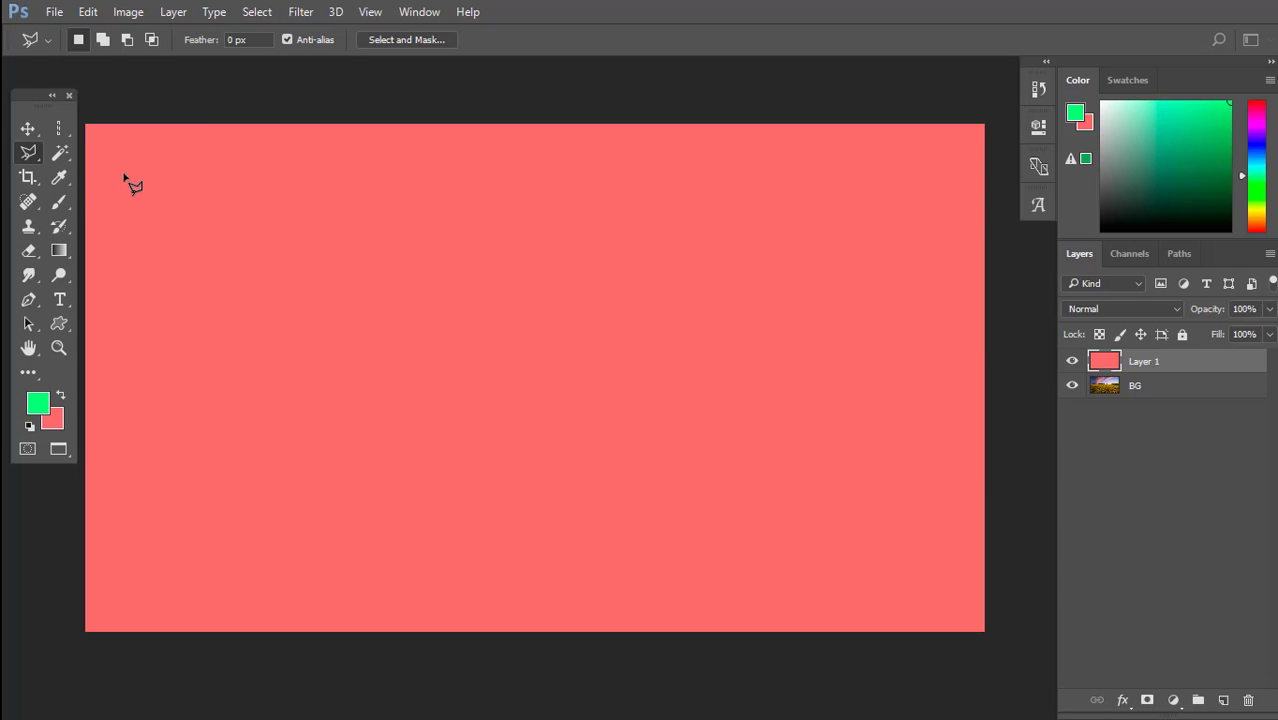
left_click(124, 174)
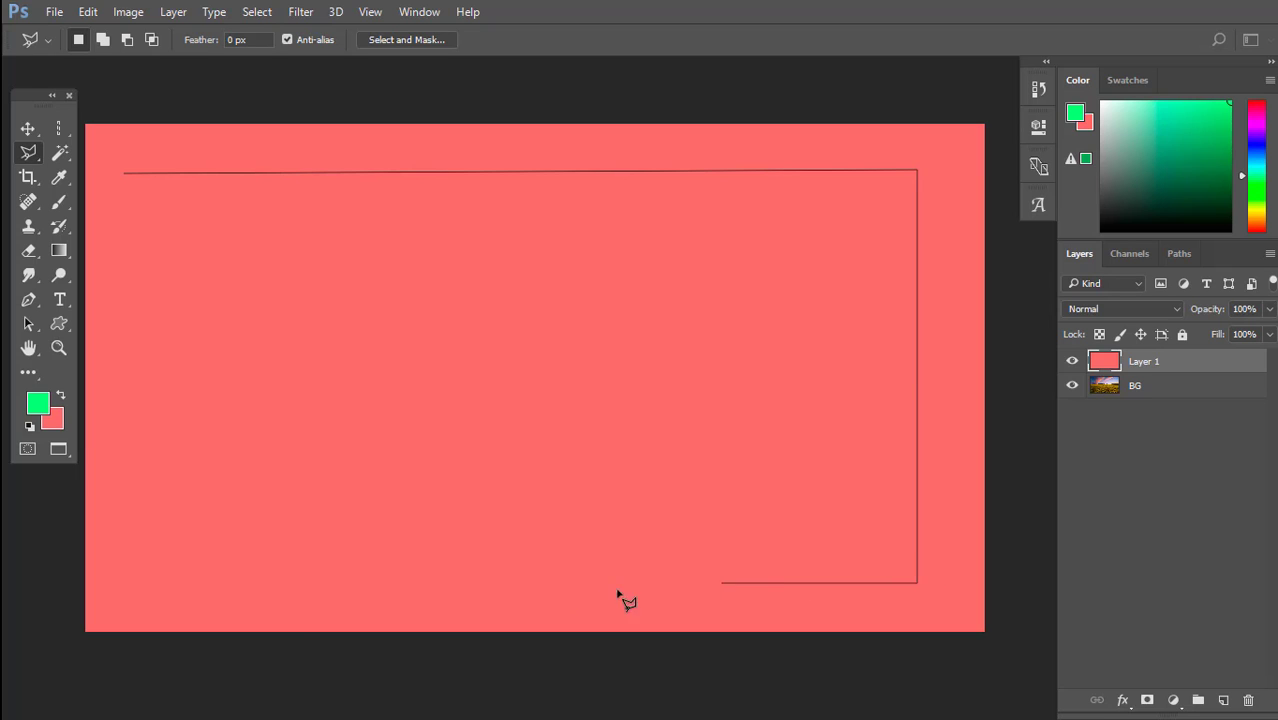
left_click(111, 584)
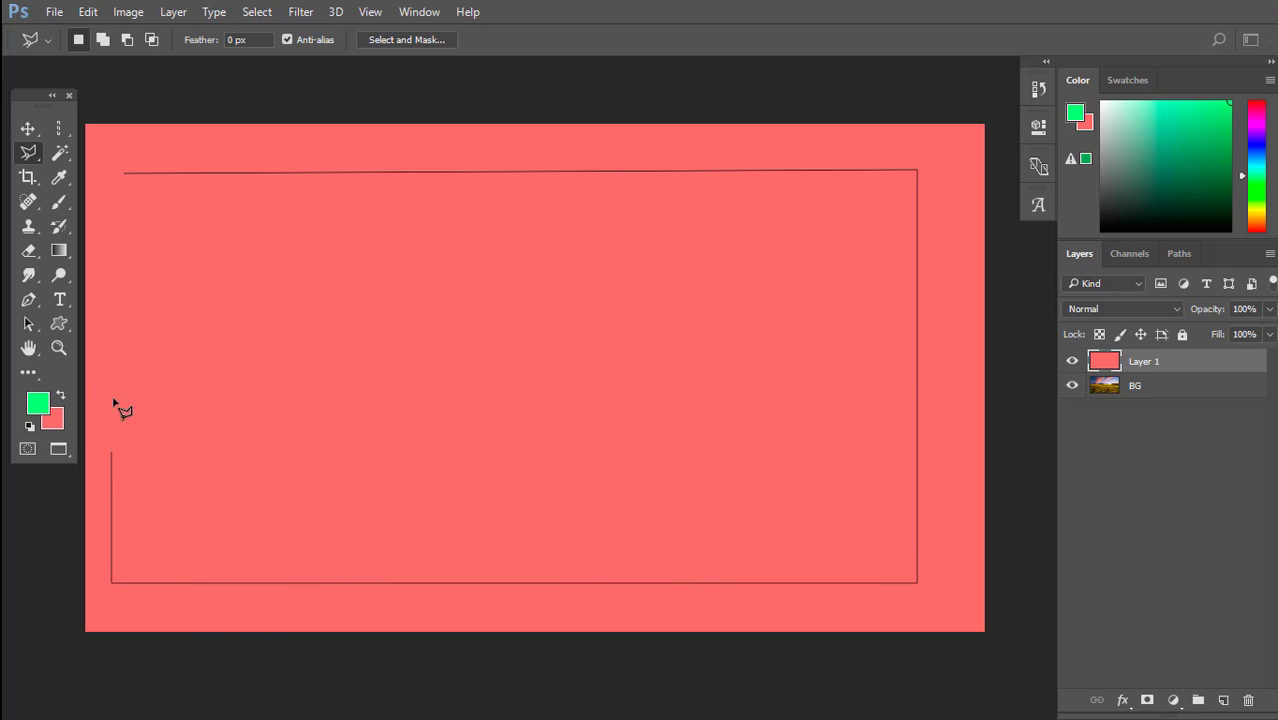
left_click(127, 177)
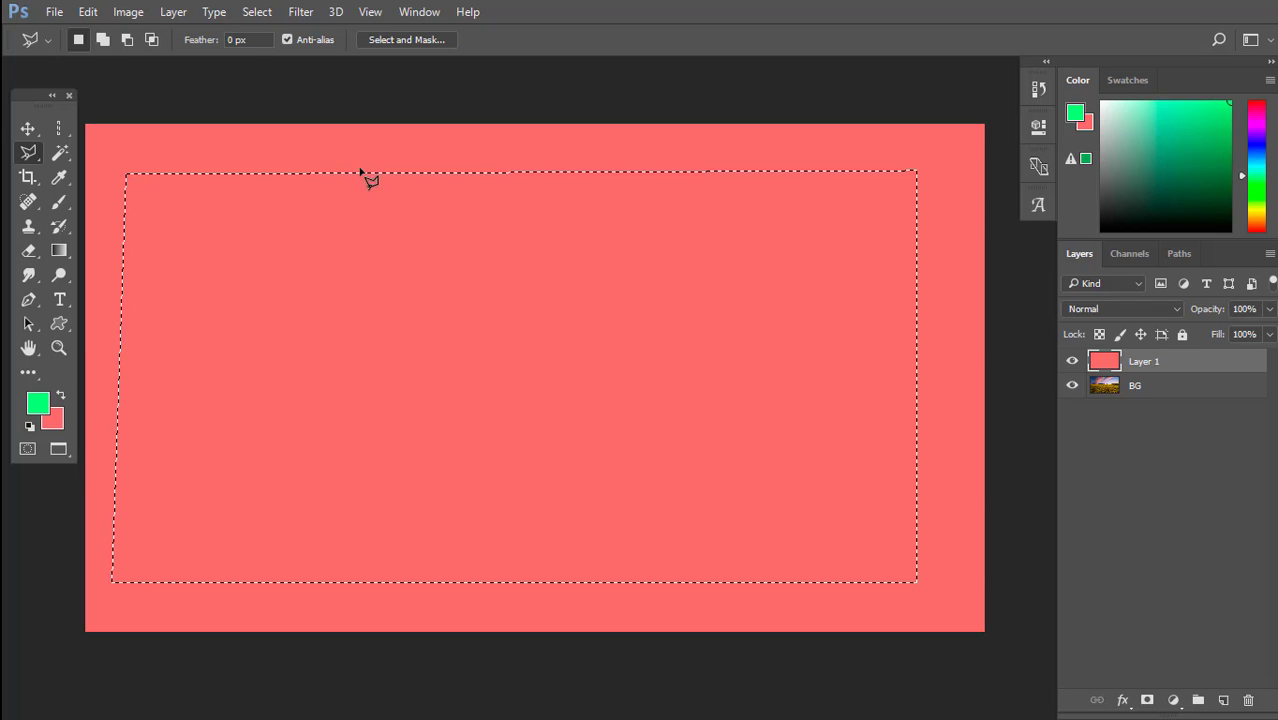
Brush green inside the four-sided selection, then deselect and reselect it
key("b")
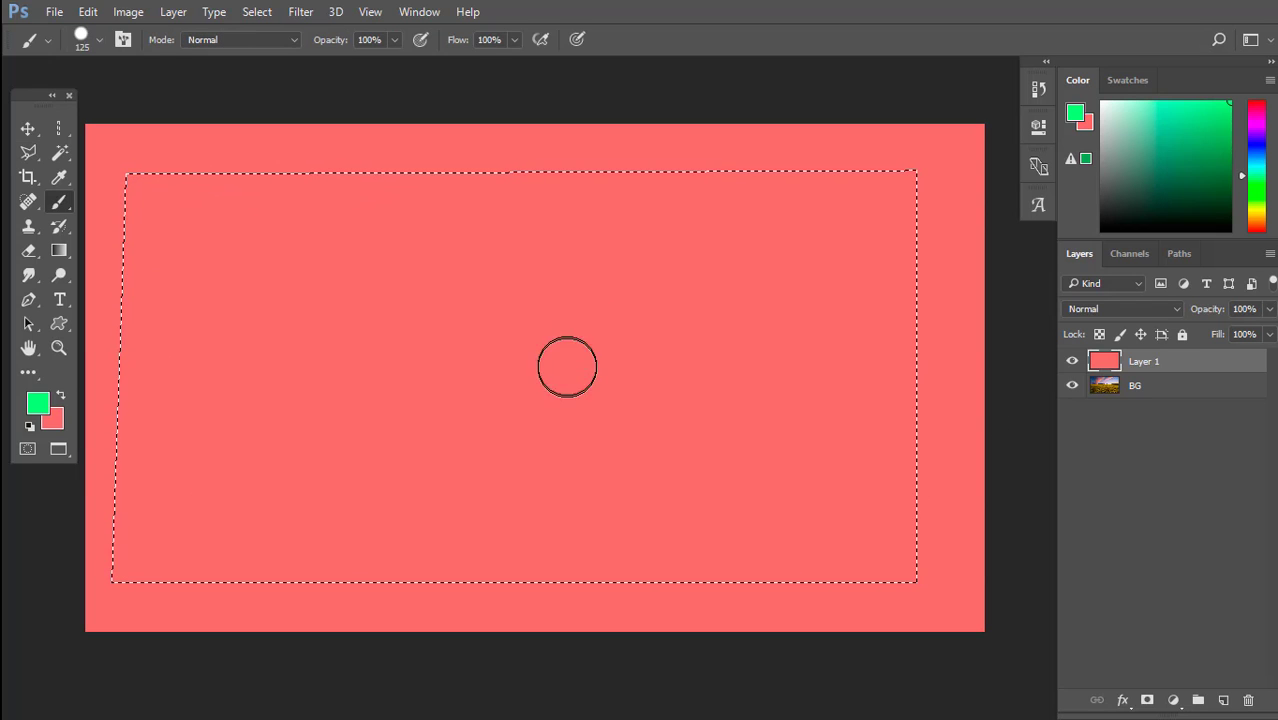
mouse_move(550, 292)
left_mouse_down()
mouse_move(260, 137)
mouse_move(108, 194)
mouse_move(347, 172)
mouse_move(925, 195)
mouse_move(893, 385)
mouse_move(897, 674)
mouse_move(230, 540)
mouse_move(20, 548)
mouse_move(444, 527)
left_mouse_up()
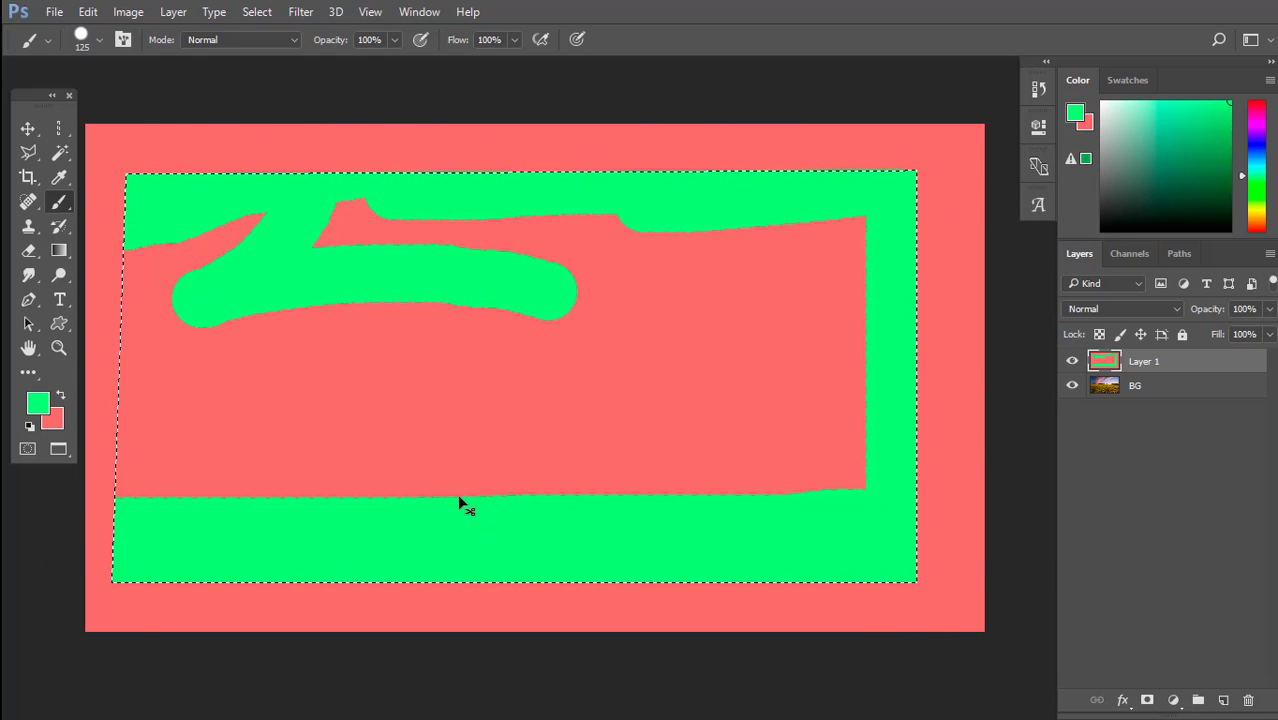
key("ctrl+d")
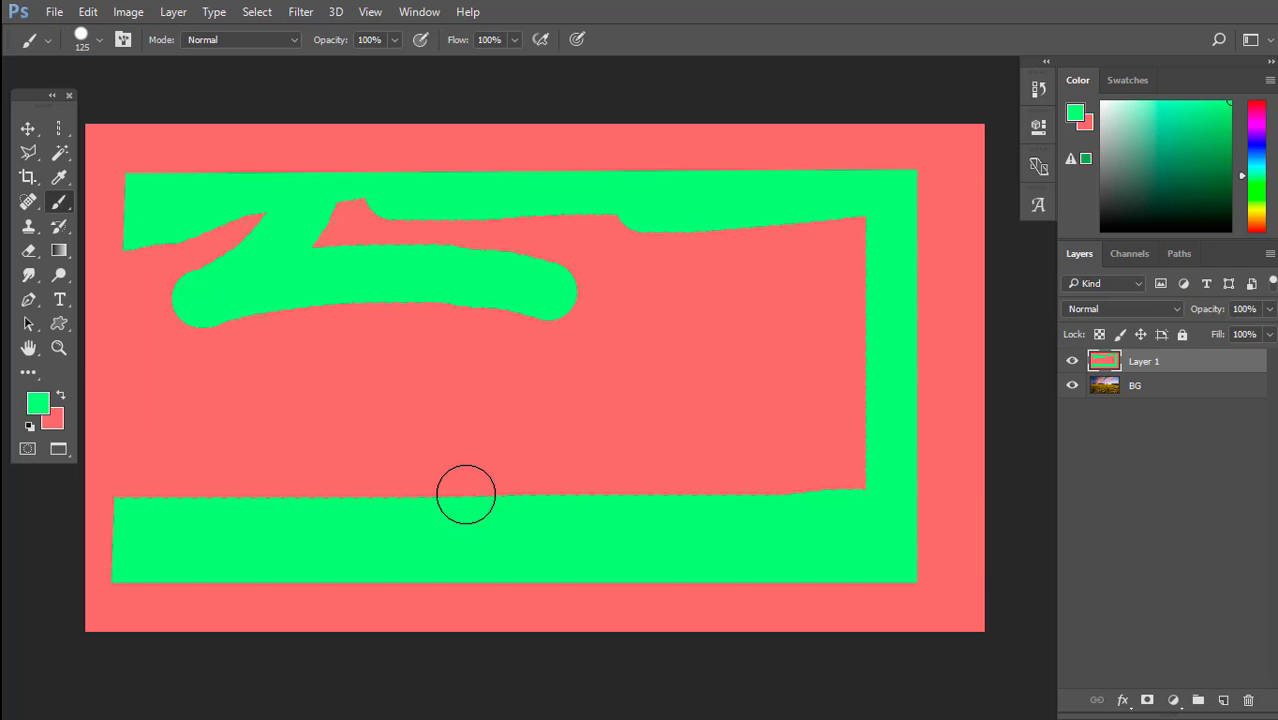
key("ctrl+shift+d")
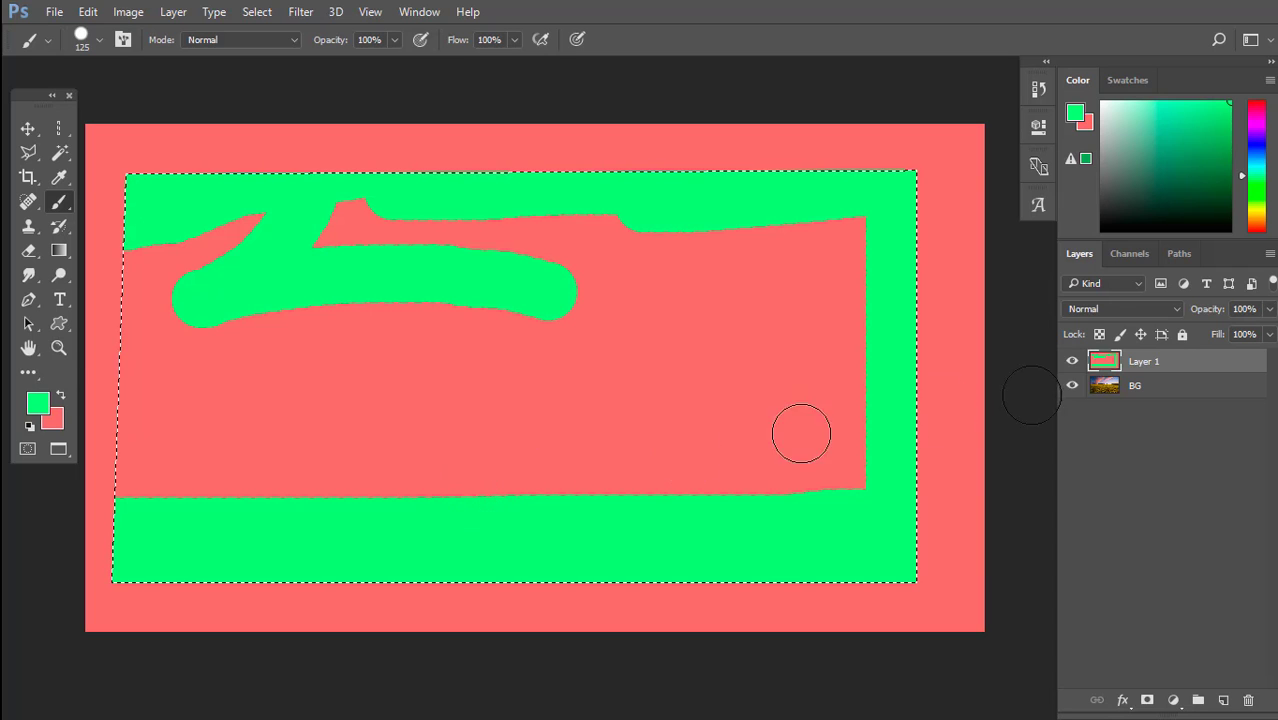
Delete the Brush Tool state in History so Layer 1 is solid red again
left_click(1038, 89)
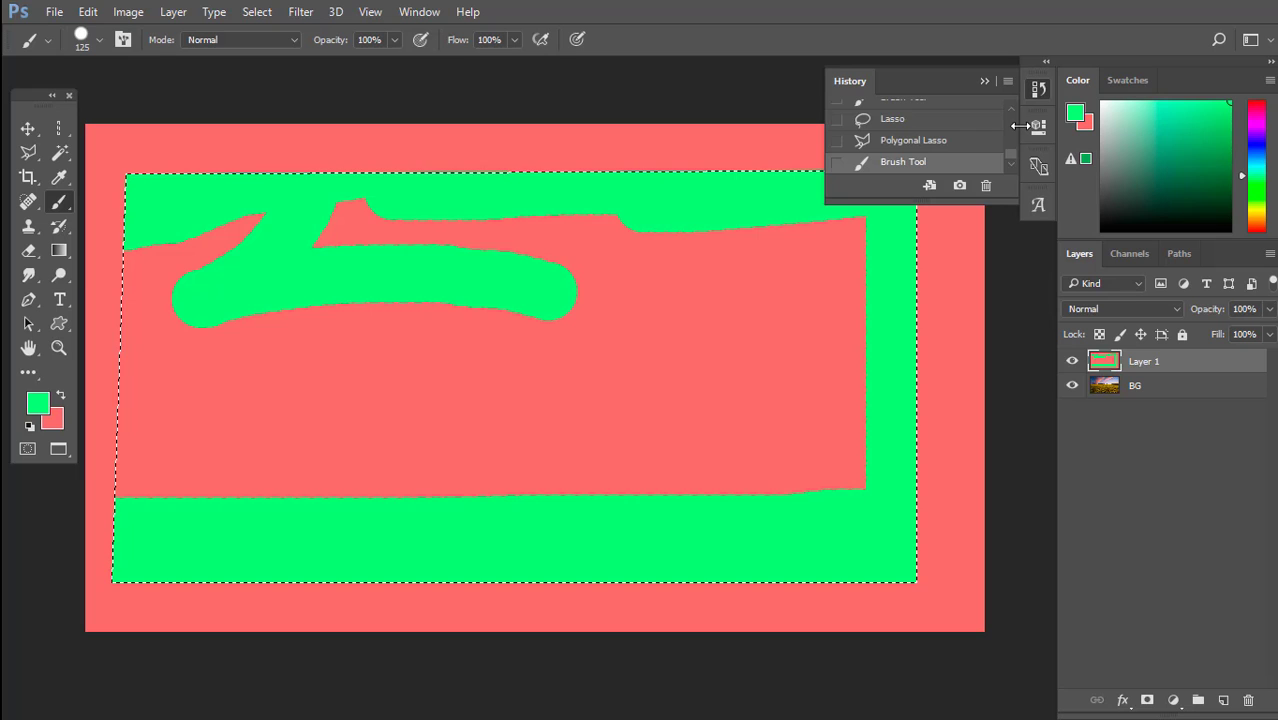
left_click(986, 190)
left_click(984, 80)
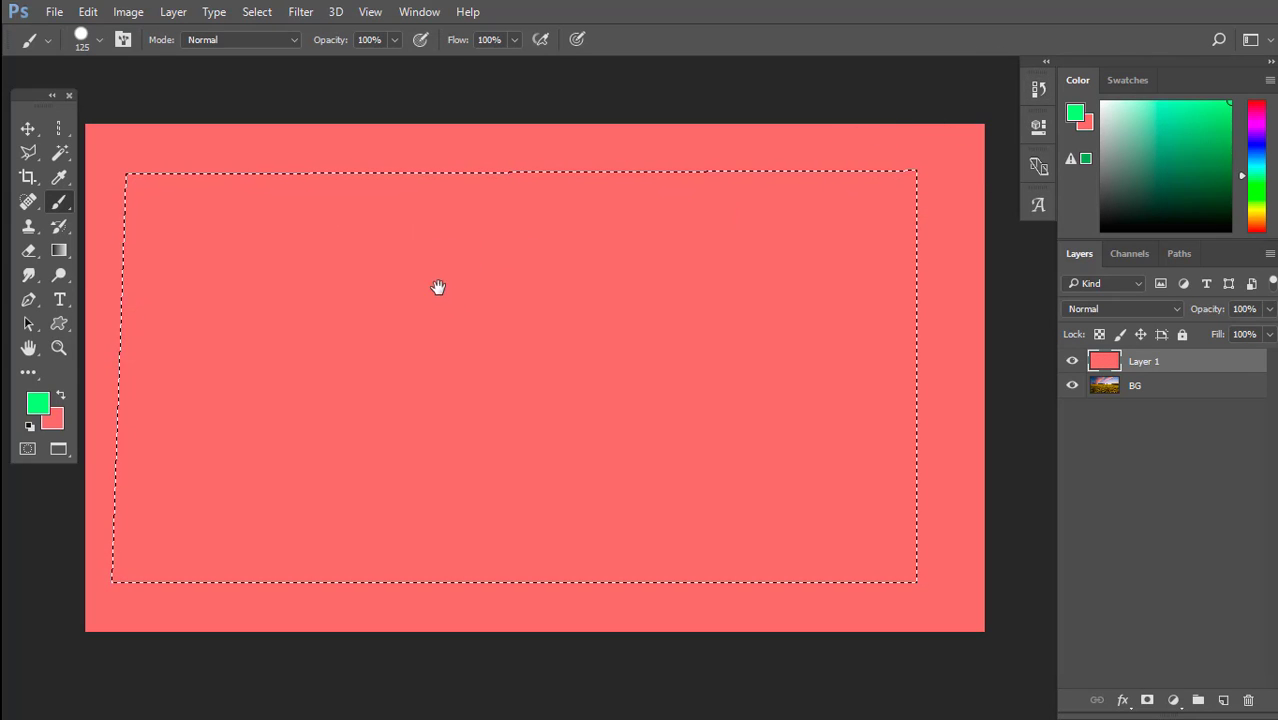
left_click_drag(438, 287, 431, 284)
left_click(32, 155)
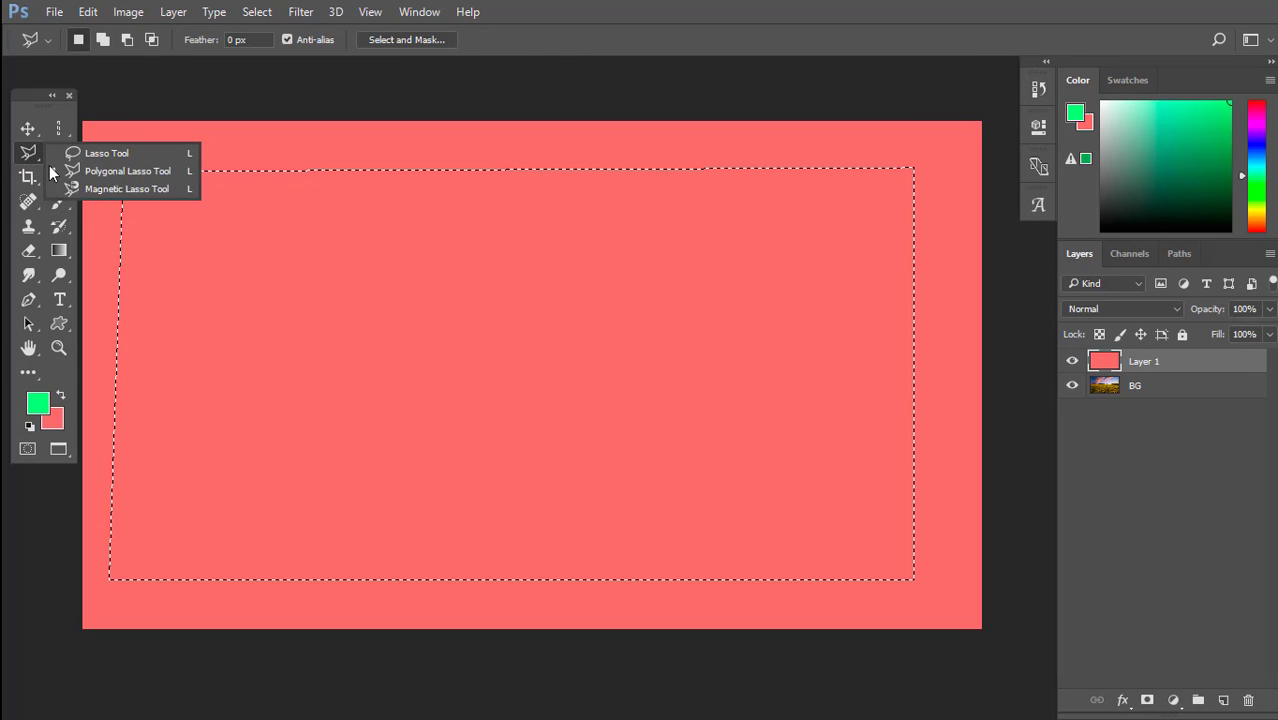
Pick the Magnetic Lasso, hide Layer 1, and zoom in on the tree line
left_click(83, 188)
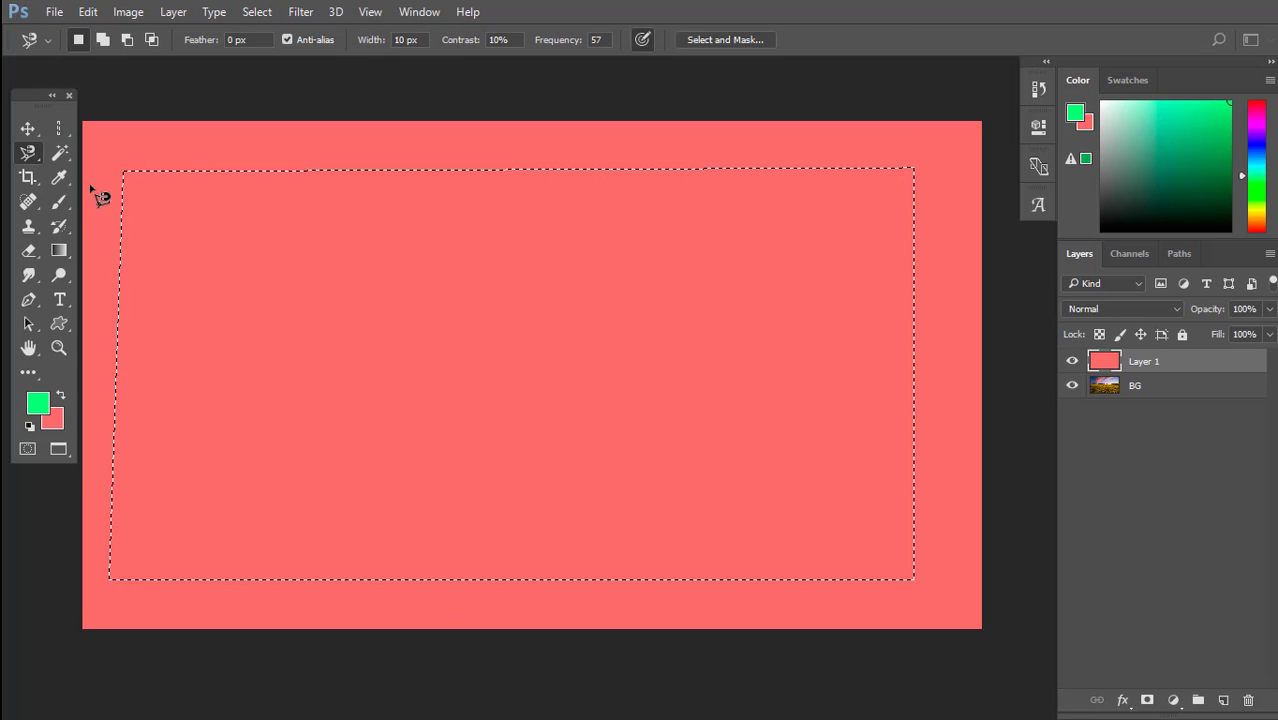
left_click(1073, 362)
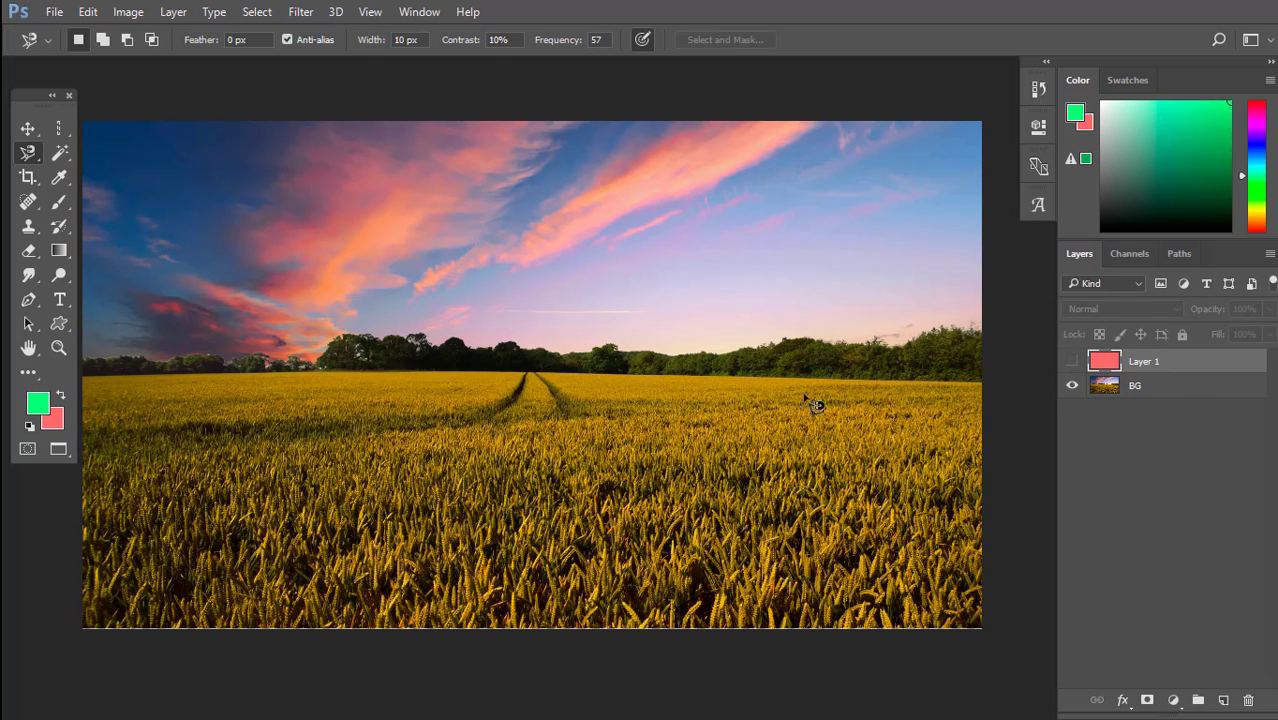
left_click_drag(723, 412, 747, 408)
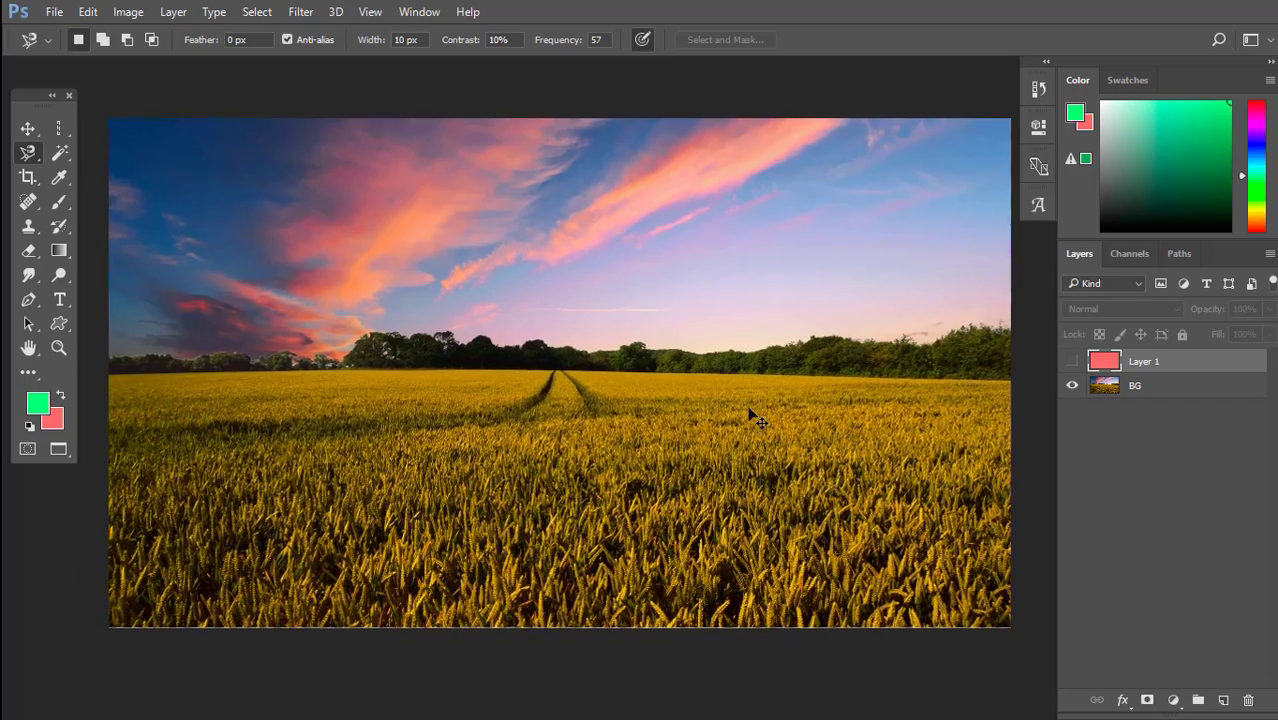
key("ctrl+plus")
left_click_drag(587, 398, 1029, 408)
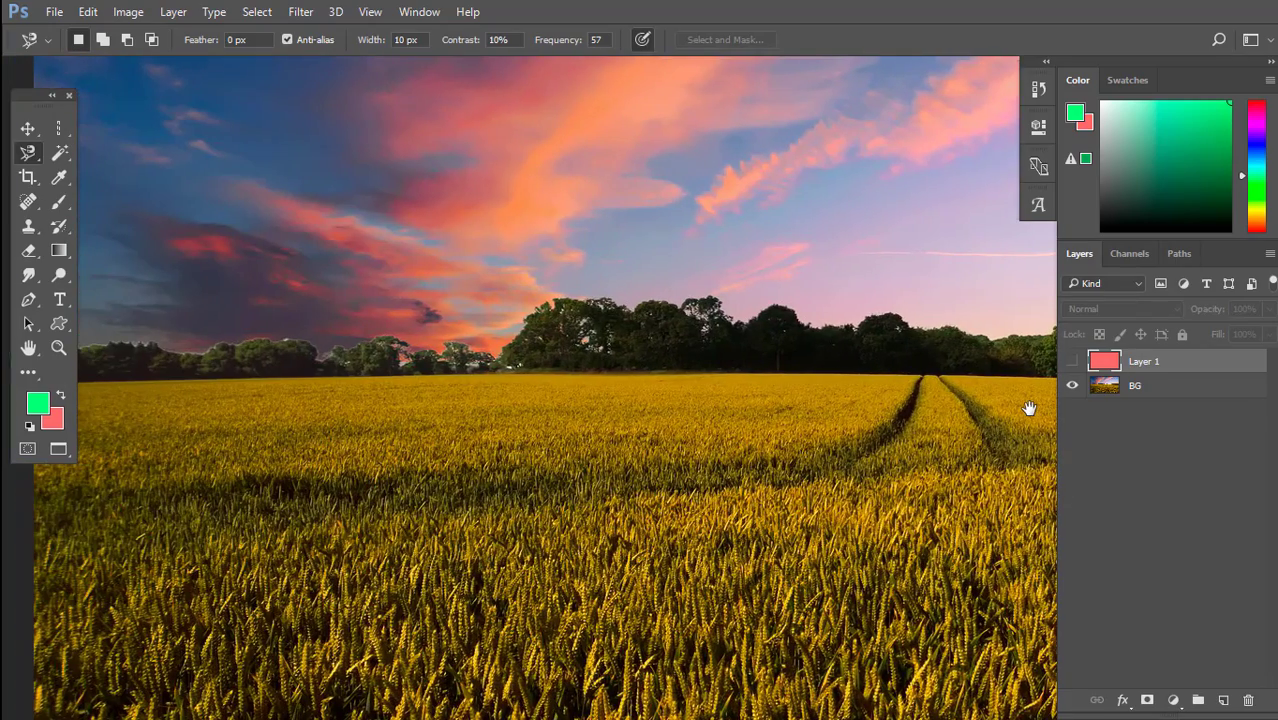
left_click_drag(765, 425, 471, 451)
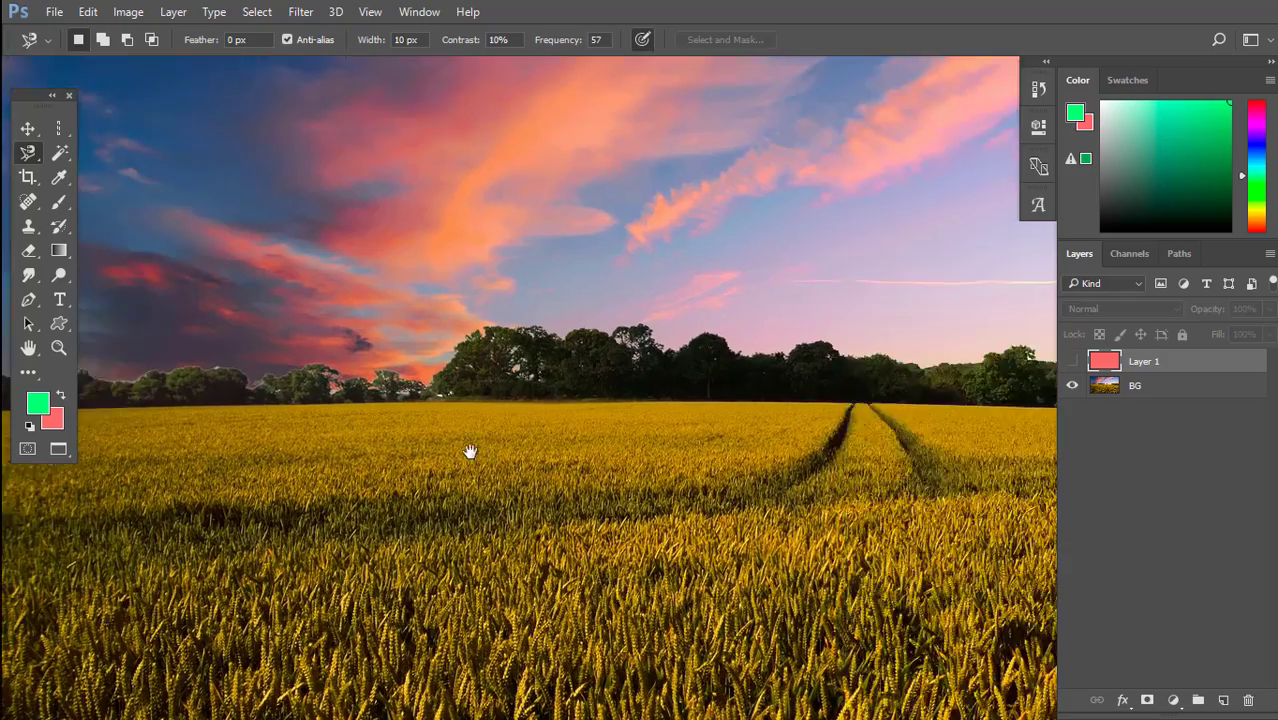
left_click_drag(864, 463, 754, 482)
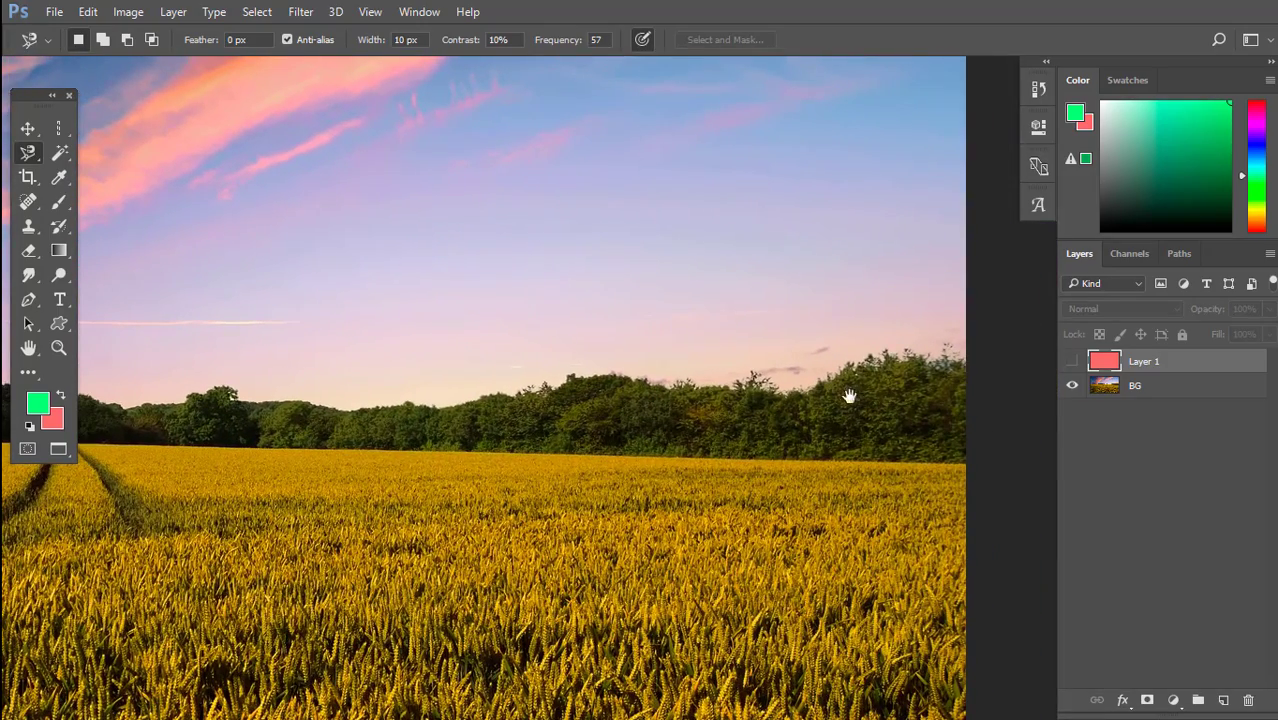
left_click_drag(848, 397, 842, 368)
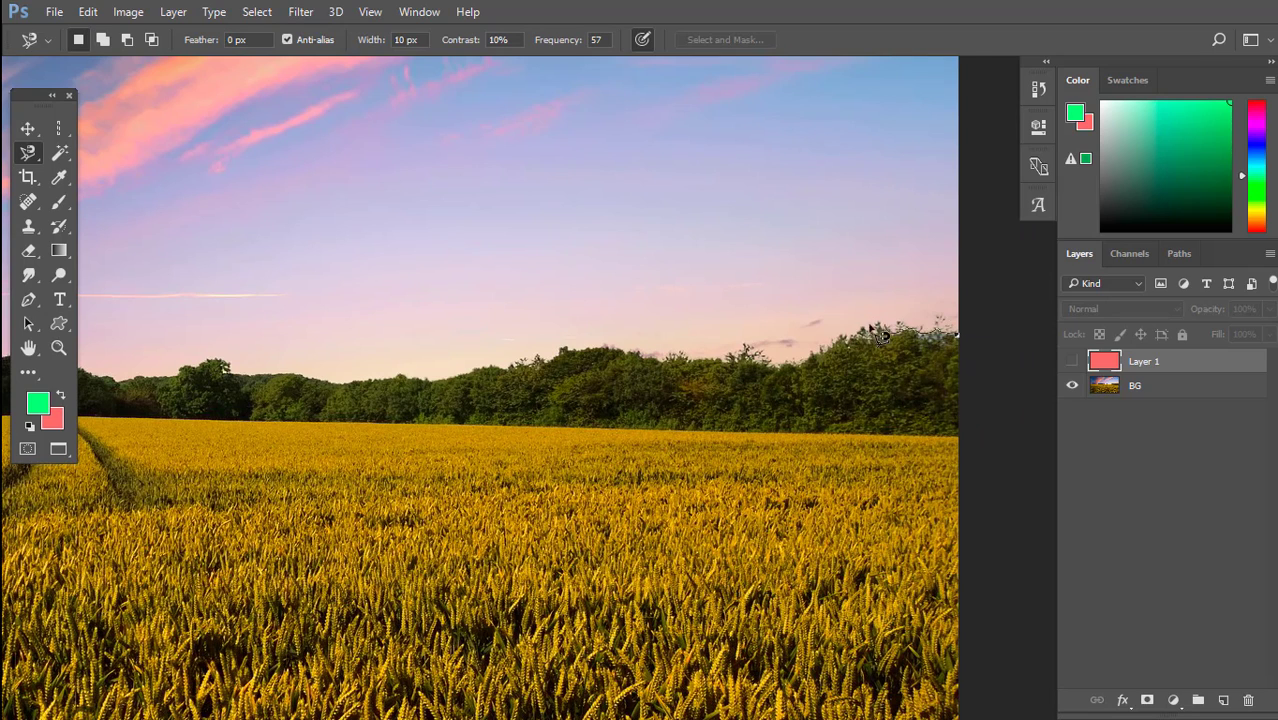
Trace the sky along the tree line with the Magnetic Lasso, close it, and zoom out
left_click_drag(778, 378, 717, 362)
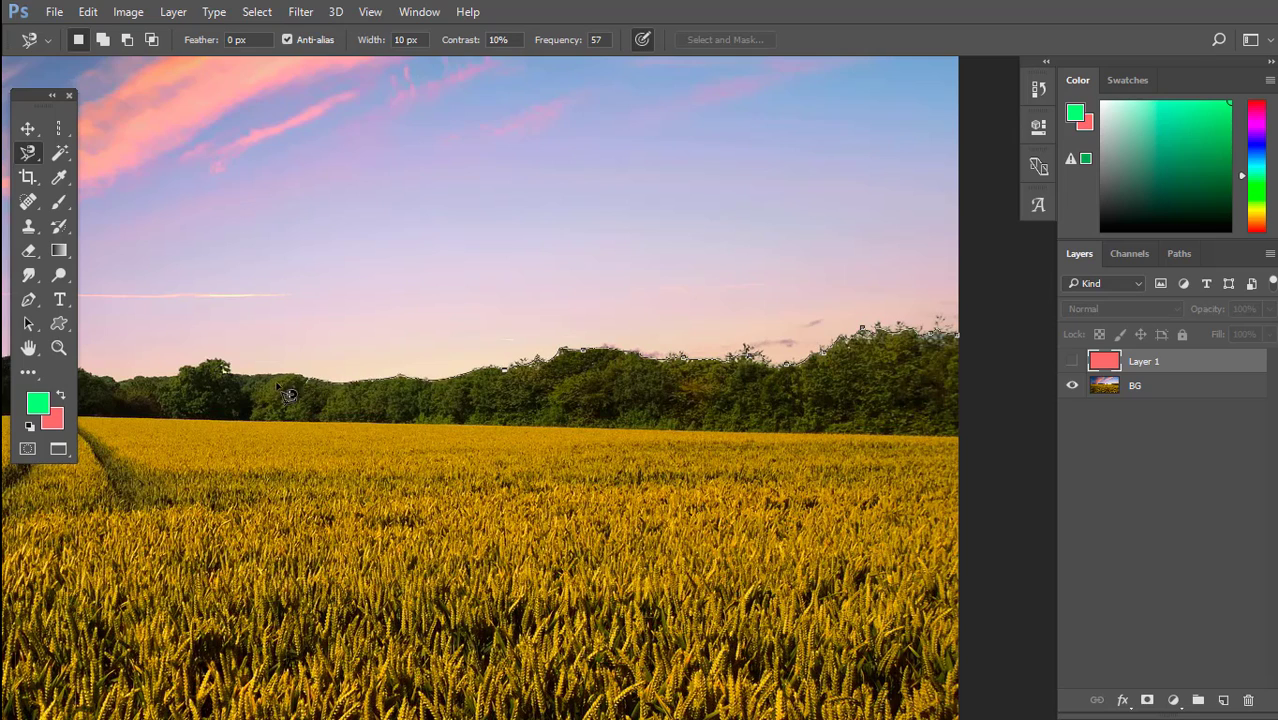
left_click_drag(273, 390, 469, 390)
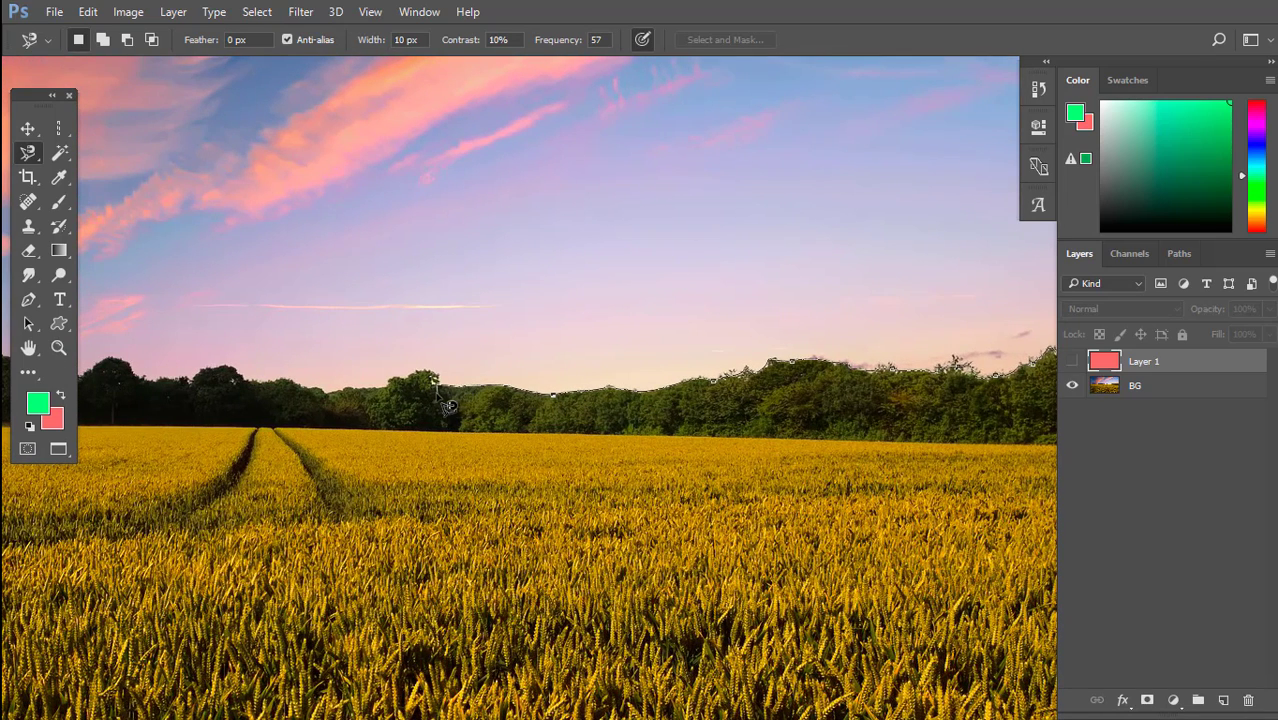
mouse_move(340, 384)
left_mouse_down()
mouse_move(190, 371)
mouse_move(150, 381)
mouse_move(463, 382)
mouse_move(441, 396)
mouse_move(408, 373)
mouse_move(299, 366)
left_mouse_up()
mouse_move(197, 381)
left_mouse_down()
mouse_move(152, 410)
mouse_move(180, 205)
left_mouse_up()
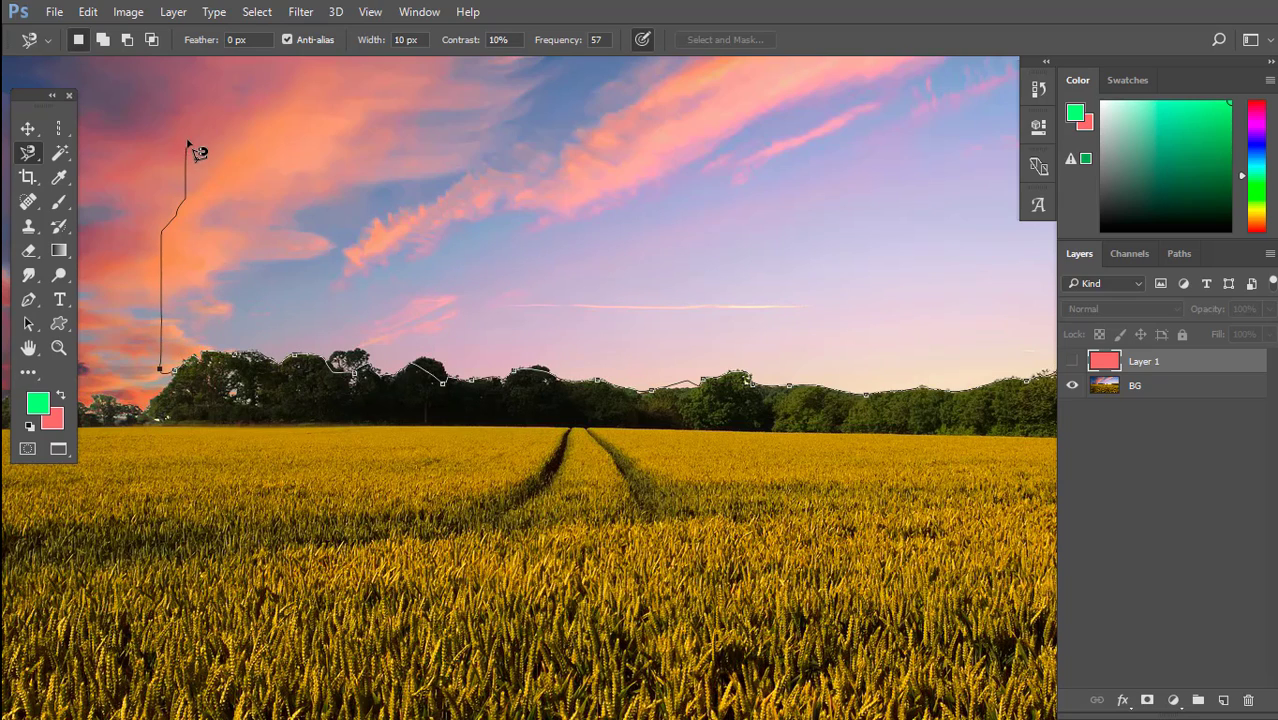
mouse_move(197, 150)
left_mouse_down()
mouse_move(212, 115)
mouse_move(396, 91)
mouse_move(439, 102)
mouse_move(364, 196)
mouse_move(374, 178)
mouse_move(497, 147)
mouse_move(798, 178)
mouse_move(395, 164)
mouse_move(624, 132)
mouse_move(802, 130)
mouse_move(890, 147)
mouse_move(953, 212)
mouse_move(985, 272)
mouse_move(1012, 440)
left_mouse_up()
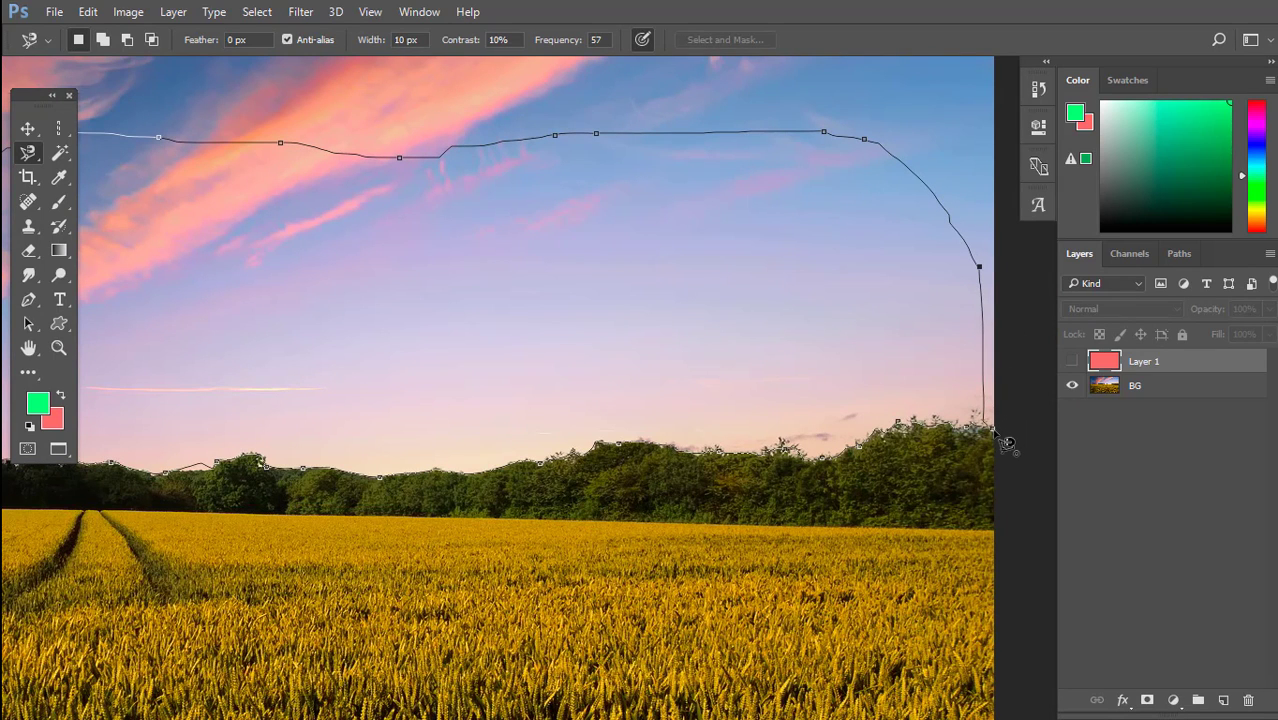
double_click(1005, 443)
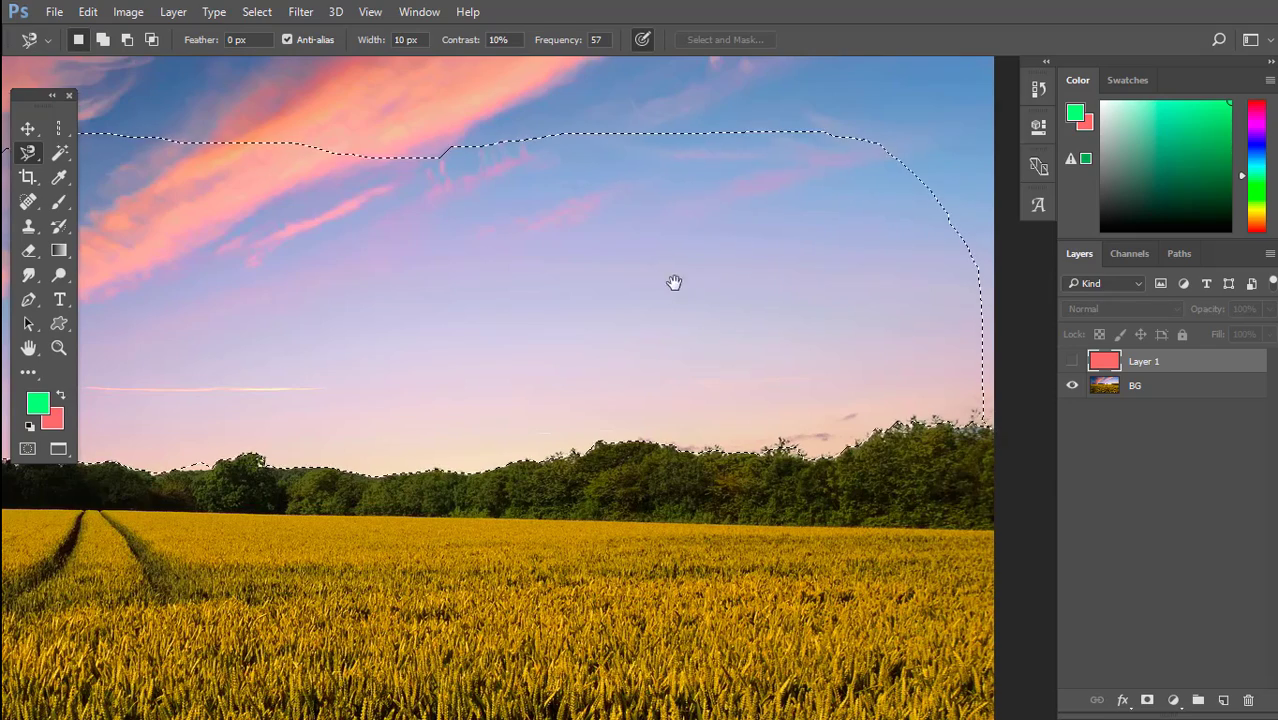
mouse_move(673, 282)
left_mouse_down()
mouse_move(863, 254)
mouse_move(782, 317)
mouse_move(830, 331)
left_mouse_up()
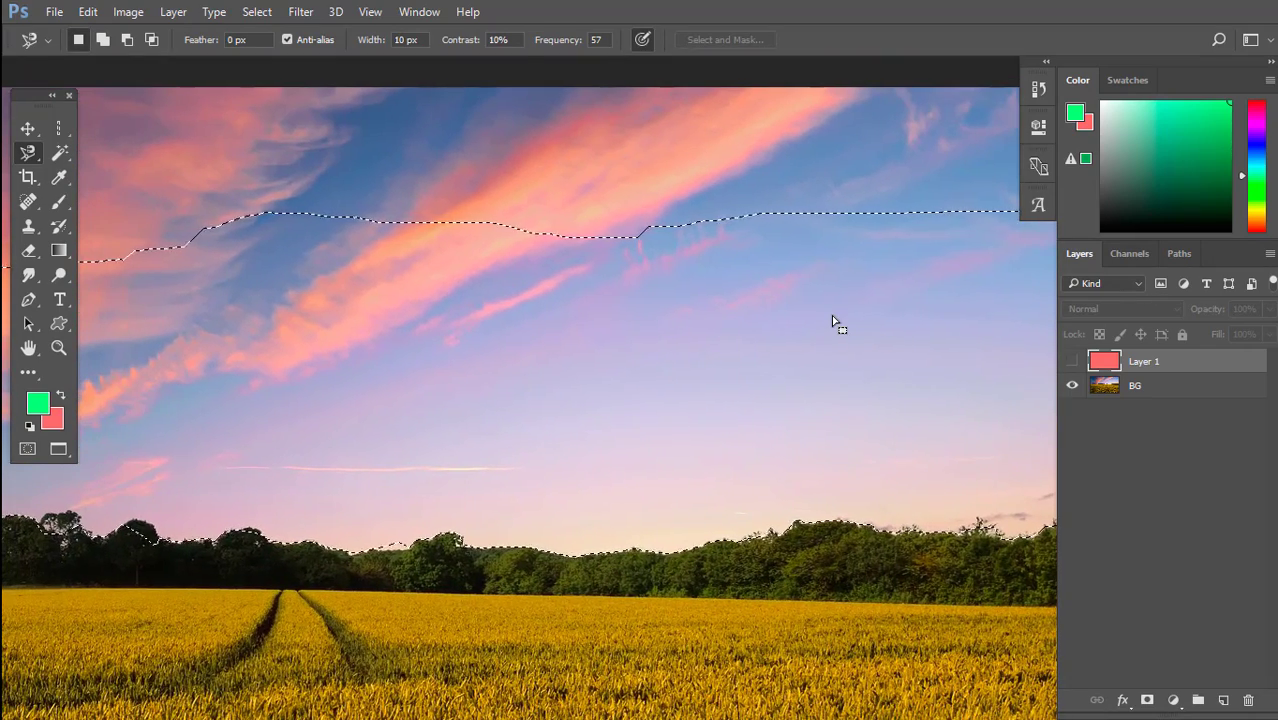
key("ctrl+minus")
scroll(831, 288, "down", 1)
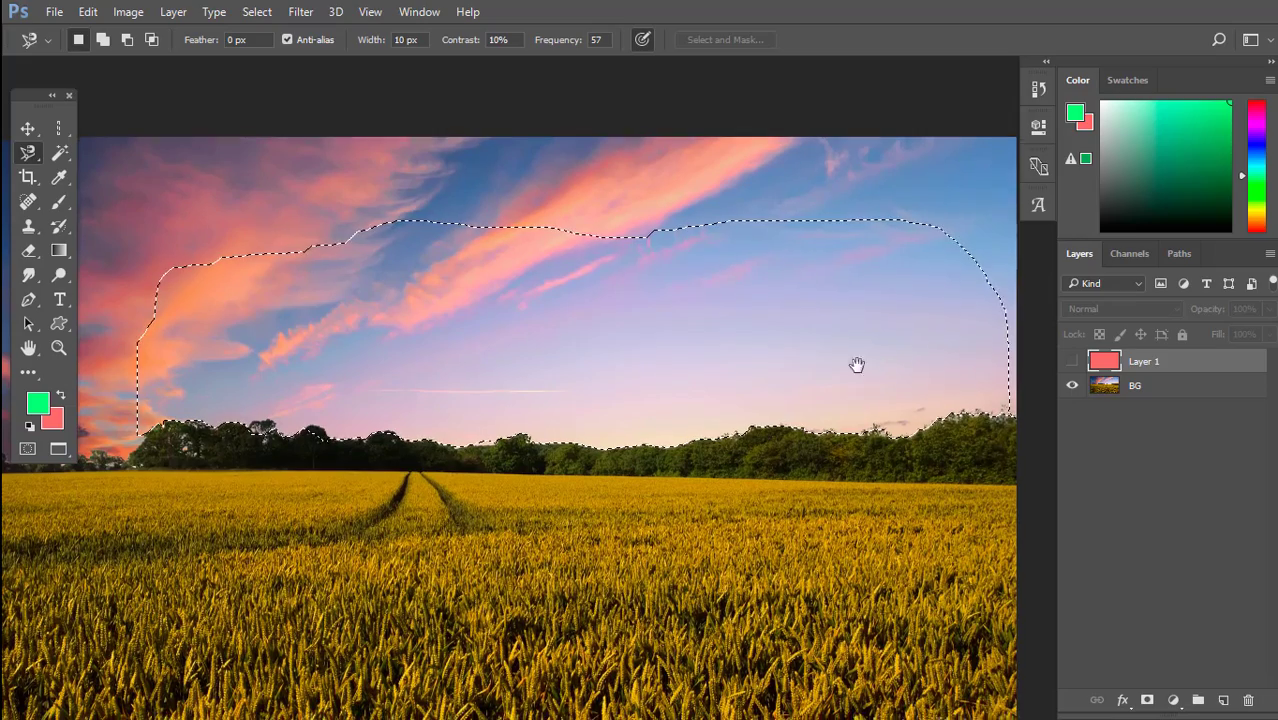
scroll(860, 363, "down", 1)
scroll(593, 447, "left", 2)
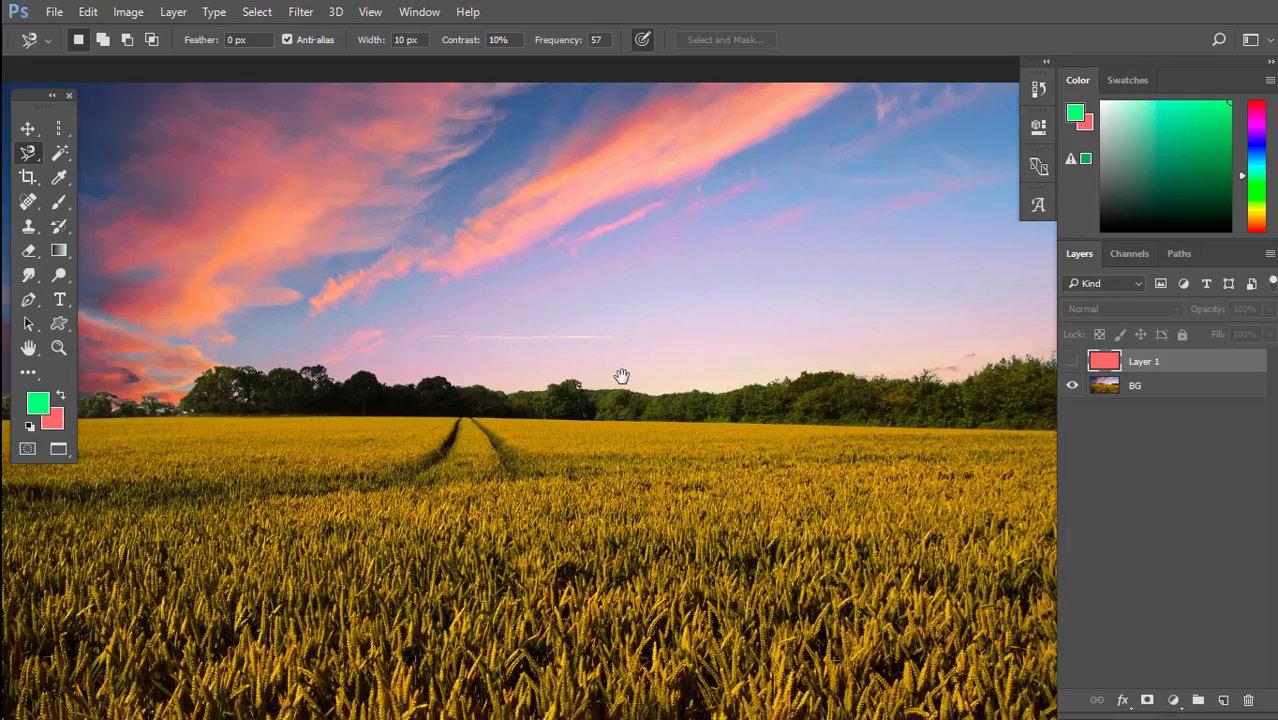
scroll(636, 378, "down", 1)
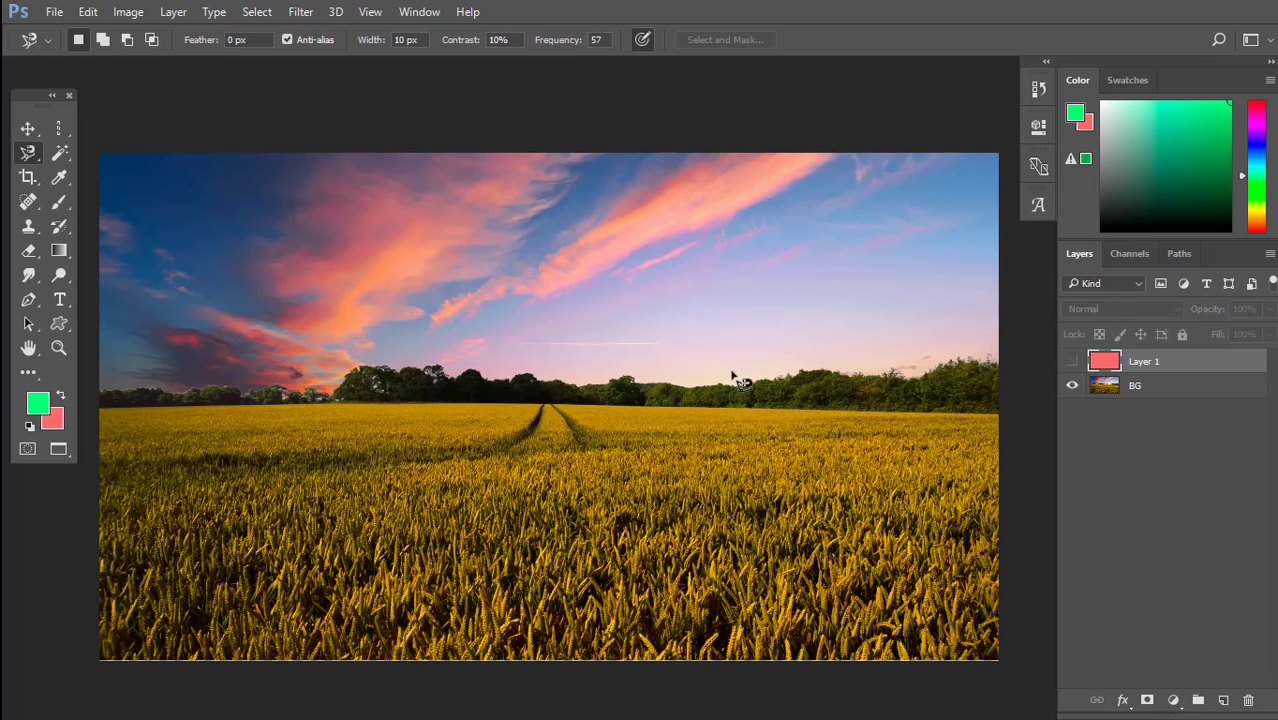
Switch back to the freehand Lasso Tool and hide the BG wheat-field layer
left_click_drag(765, 390, 772, 343)
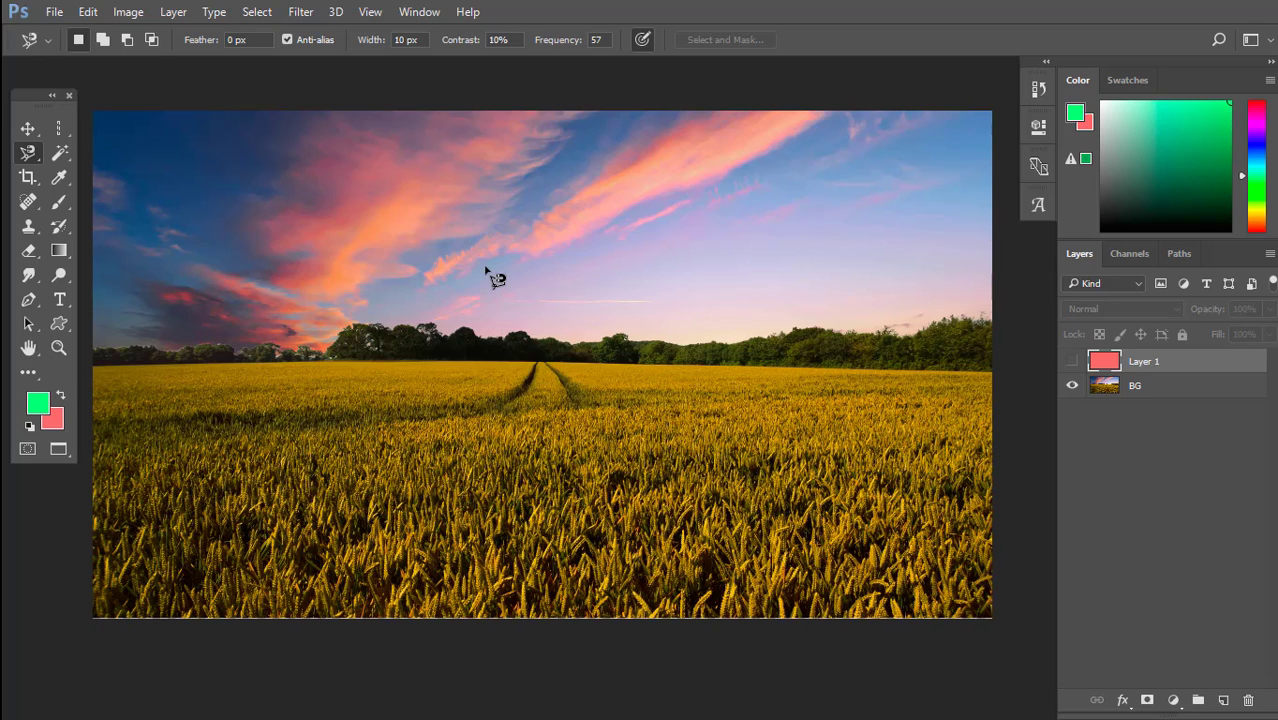
right_click(35, 154)
left_click(72, 157)
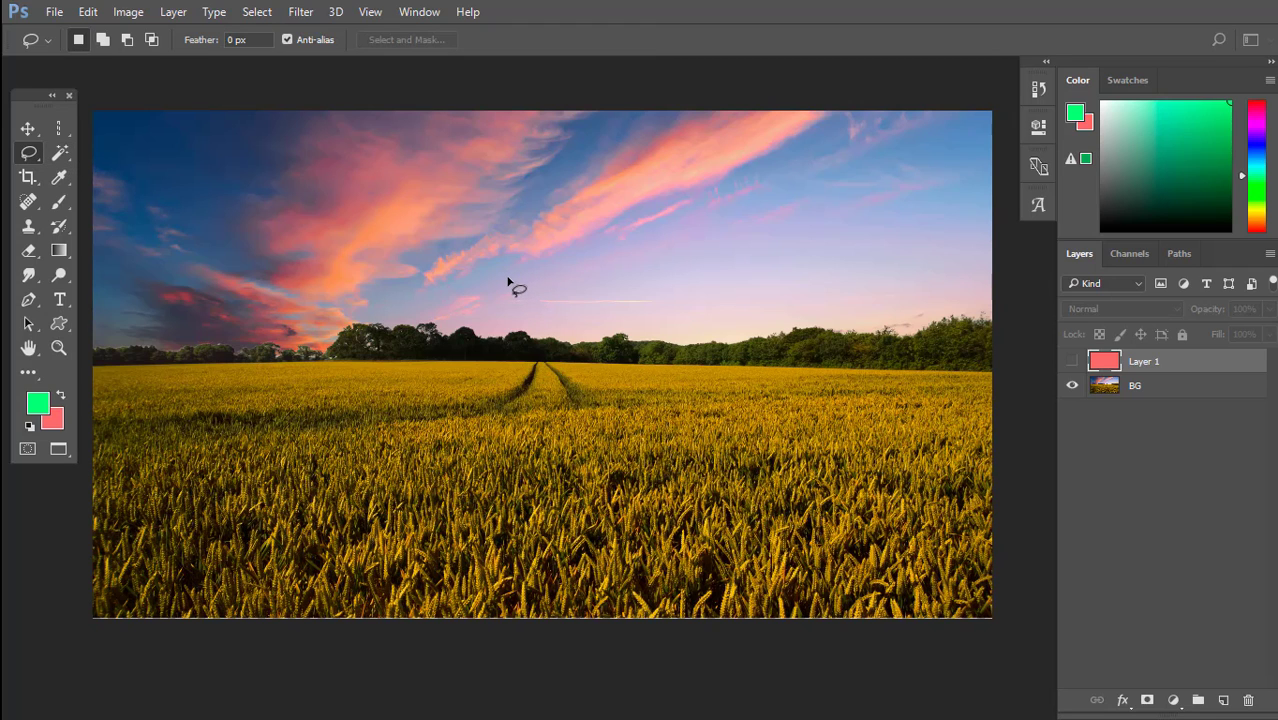
left_click(1073, 386)
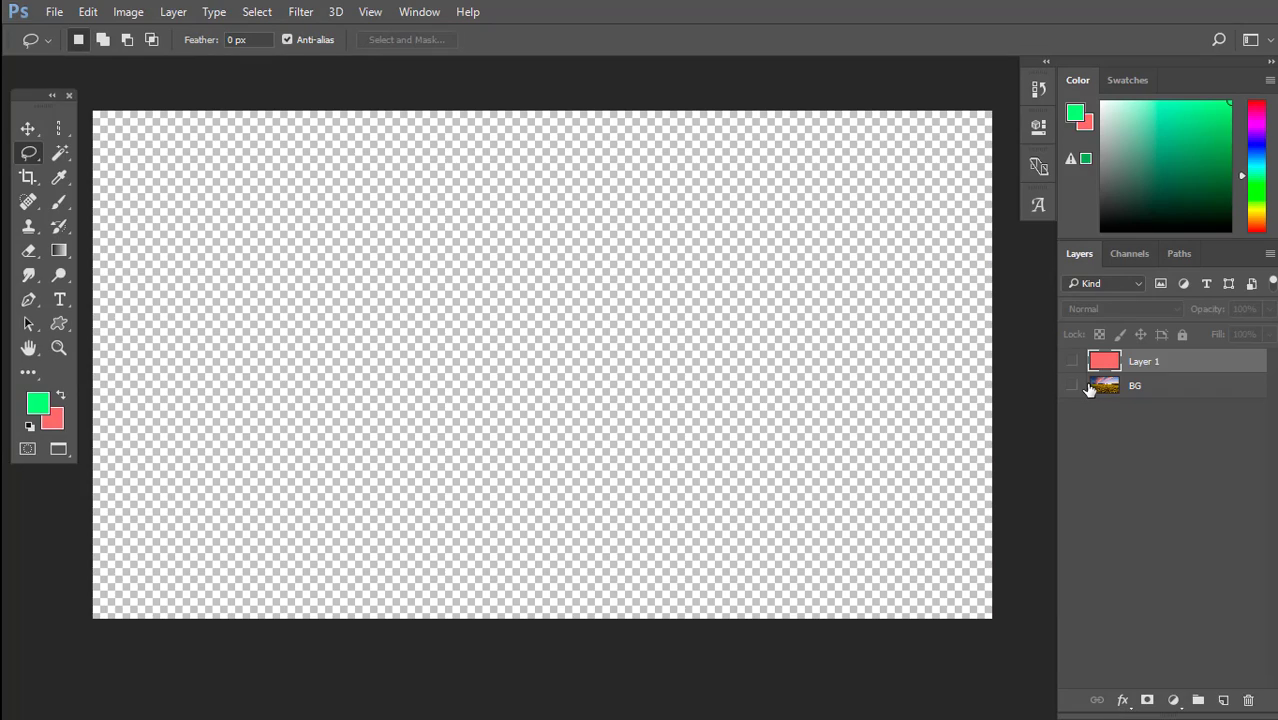
Make Layer 1 visible again and select the Rectangular Marquee Tool
left_click(1072, 361)
mouse_move(762, 340)
left_mouse_down()
mouse_move(719, 337)
mouse_move(754, 331)
left_mouse_up()
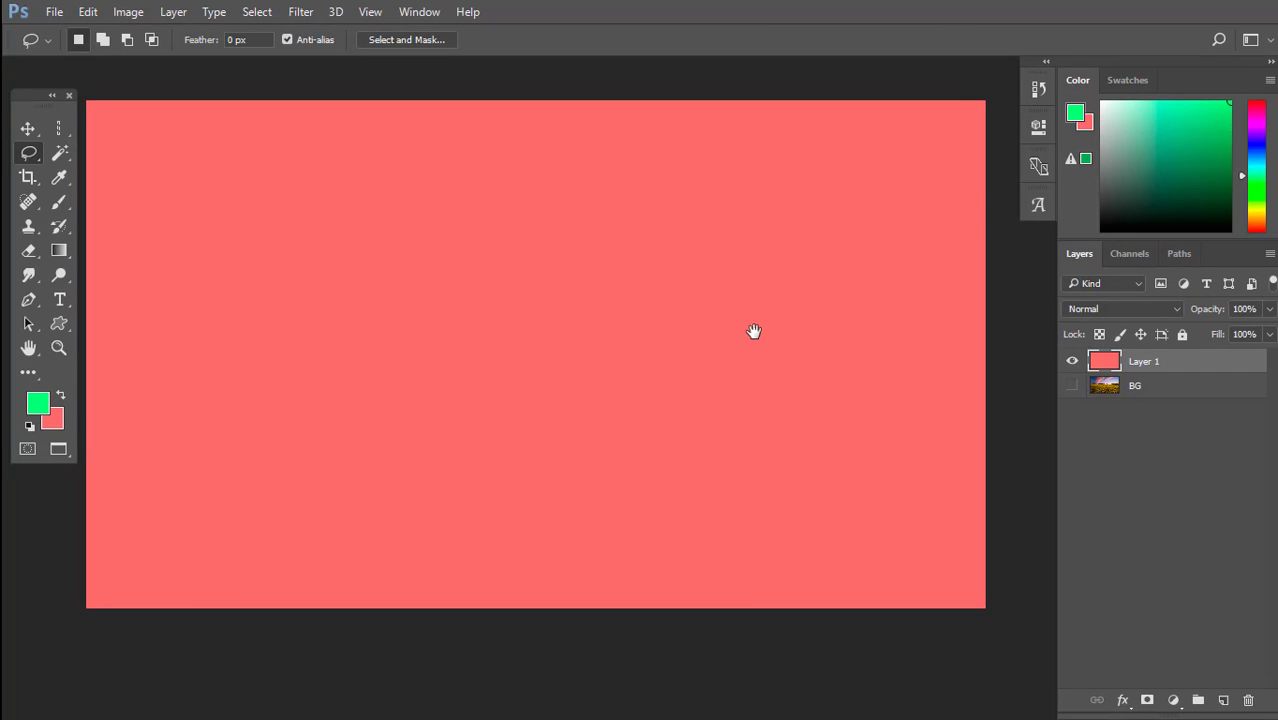
left_click(63, 134)
left_click(128, 128)
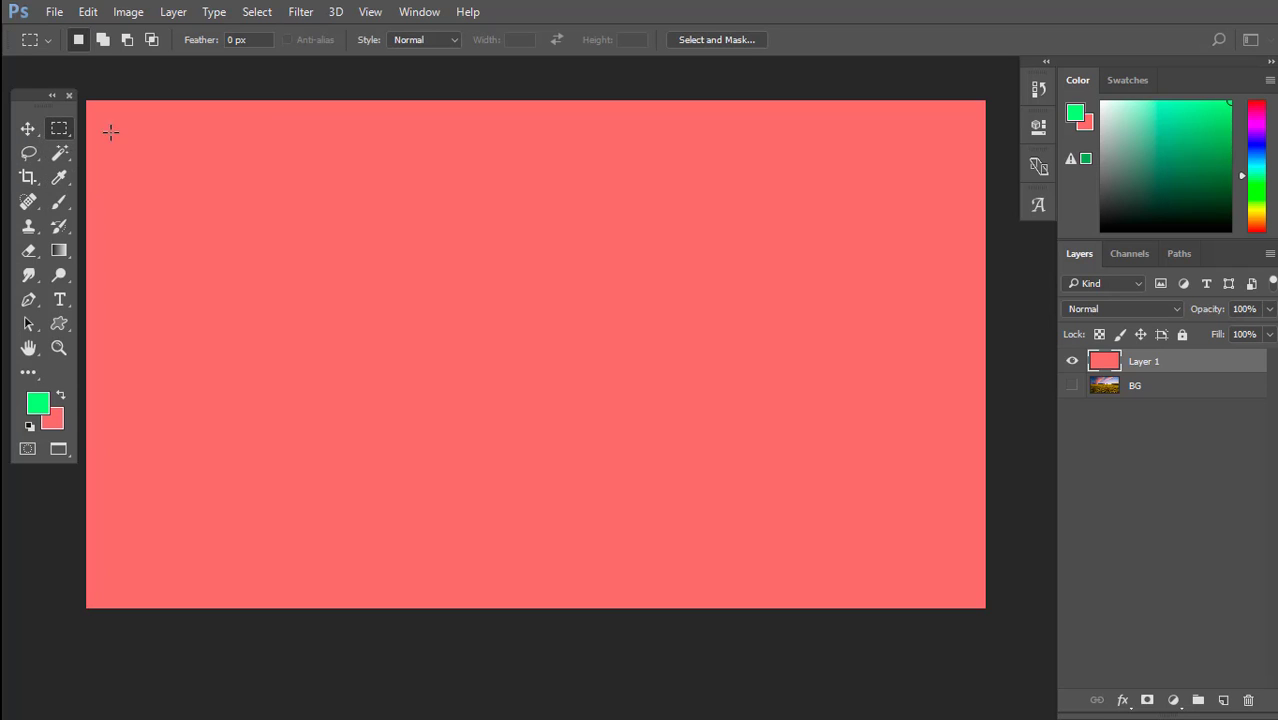
key("space")
mouse_move(264, 141)
left_mouse_down()
mouse_move(278, 157)
mouse_move(273, 137)
left_mouse_up()
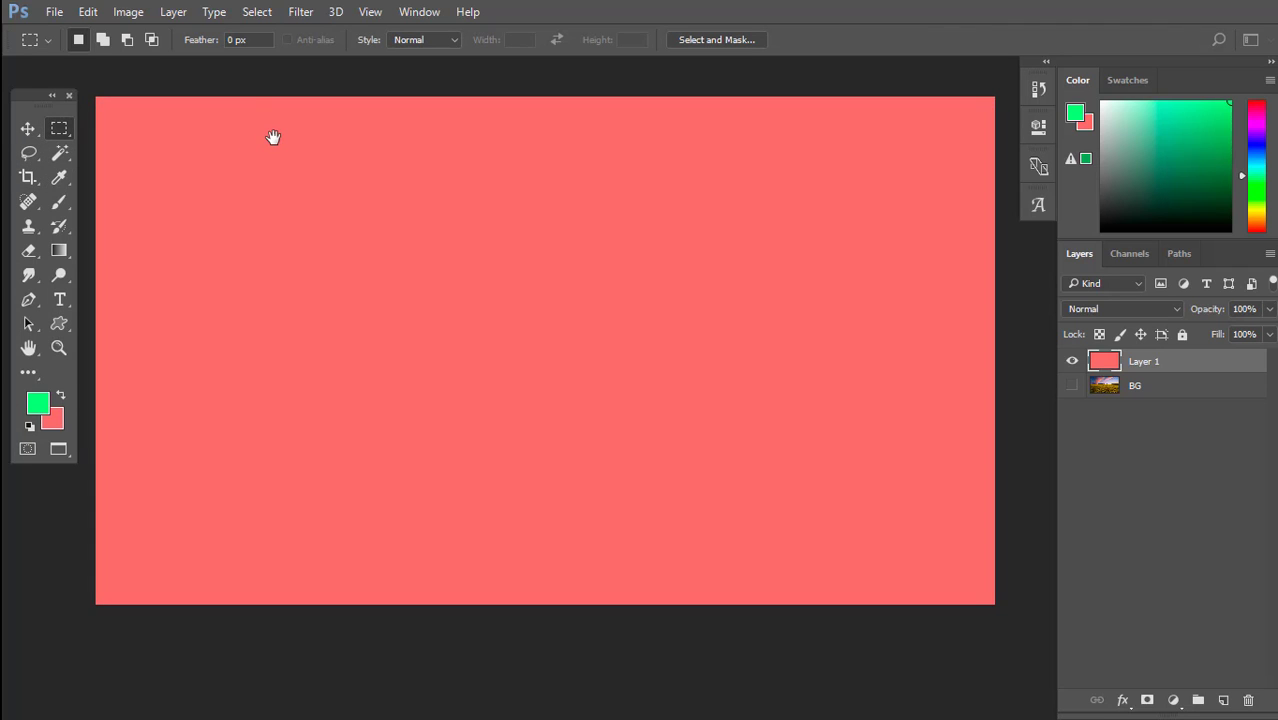